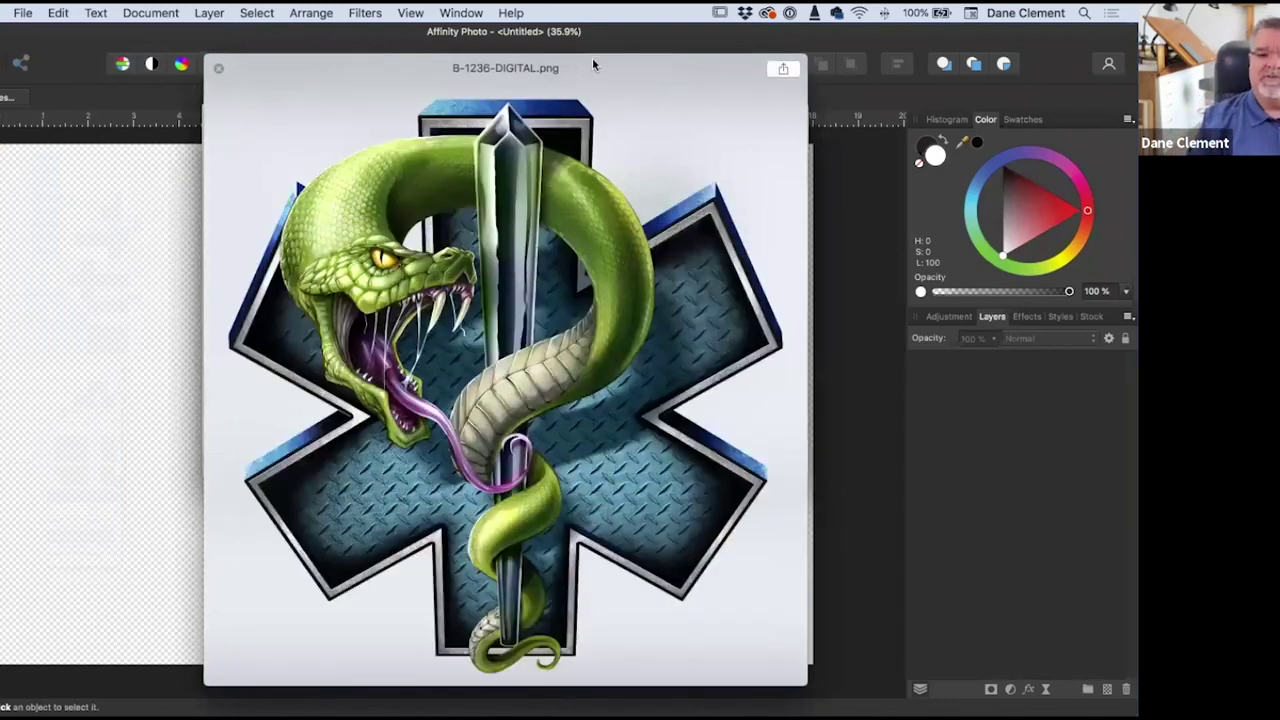
Step: Preview the artwork PNGs in the 2 Gang Sheet Setup folder from B-1236-DIGITAL.png to Tigers Horizontal.png, leaving the file selection without opening any
left_click_drag(592, 57, 474, 55)
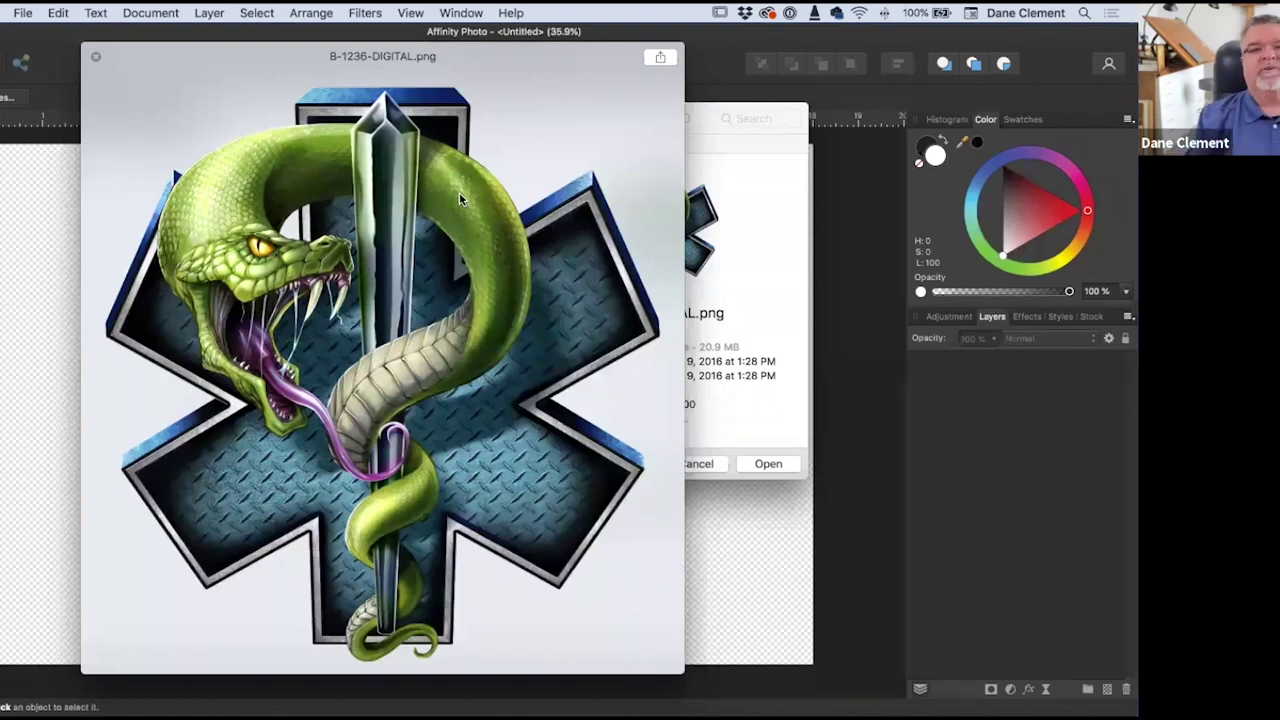
key("Down")
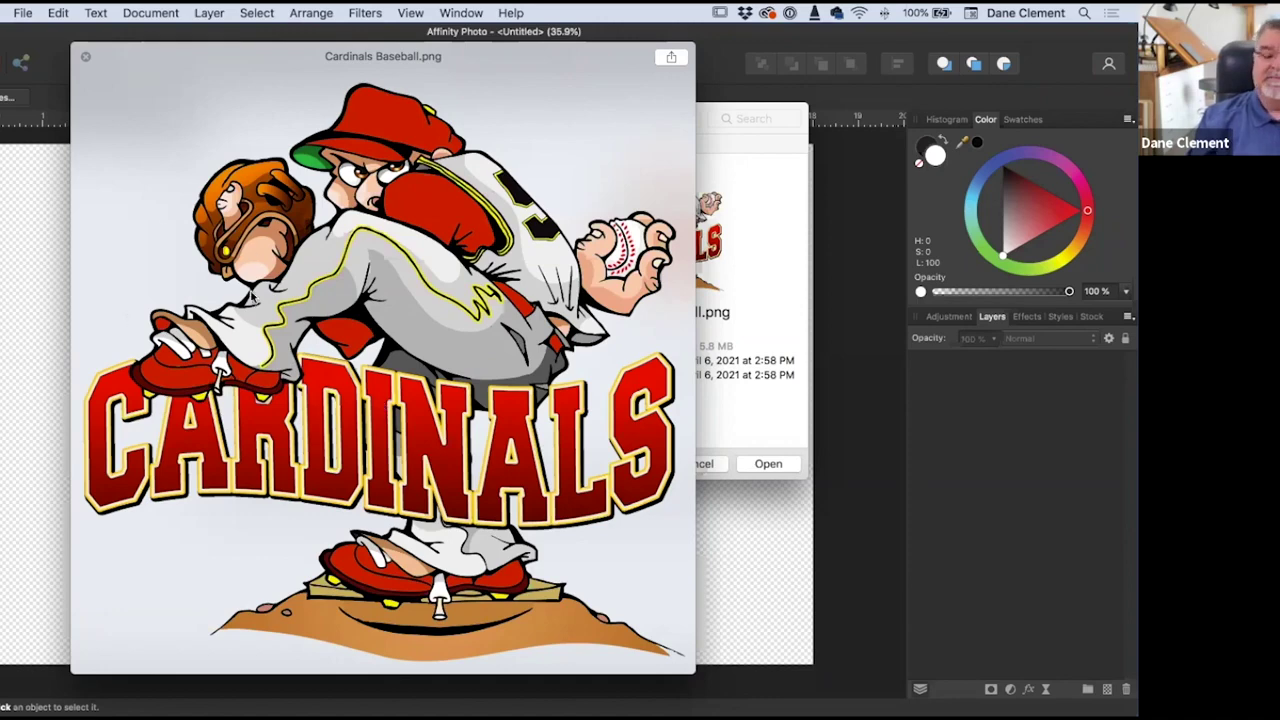
key("Down")
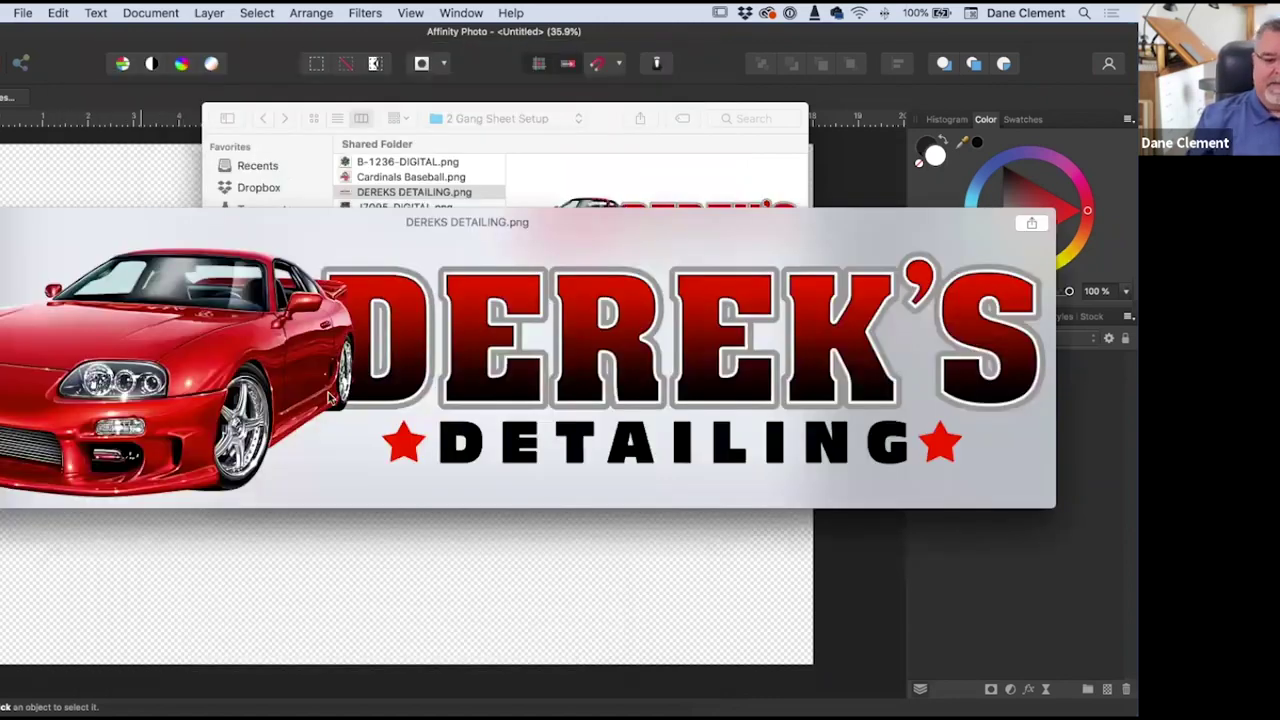
key("Down")
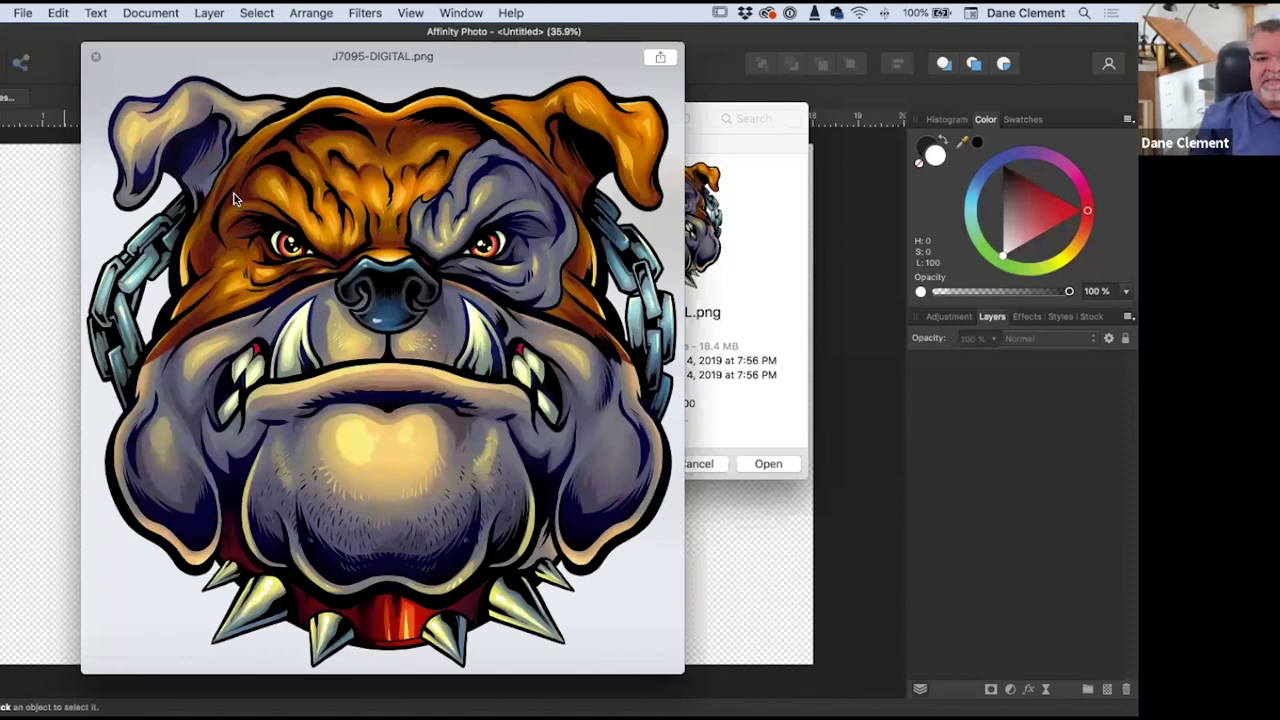
key("Down")
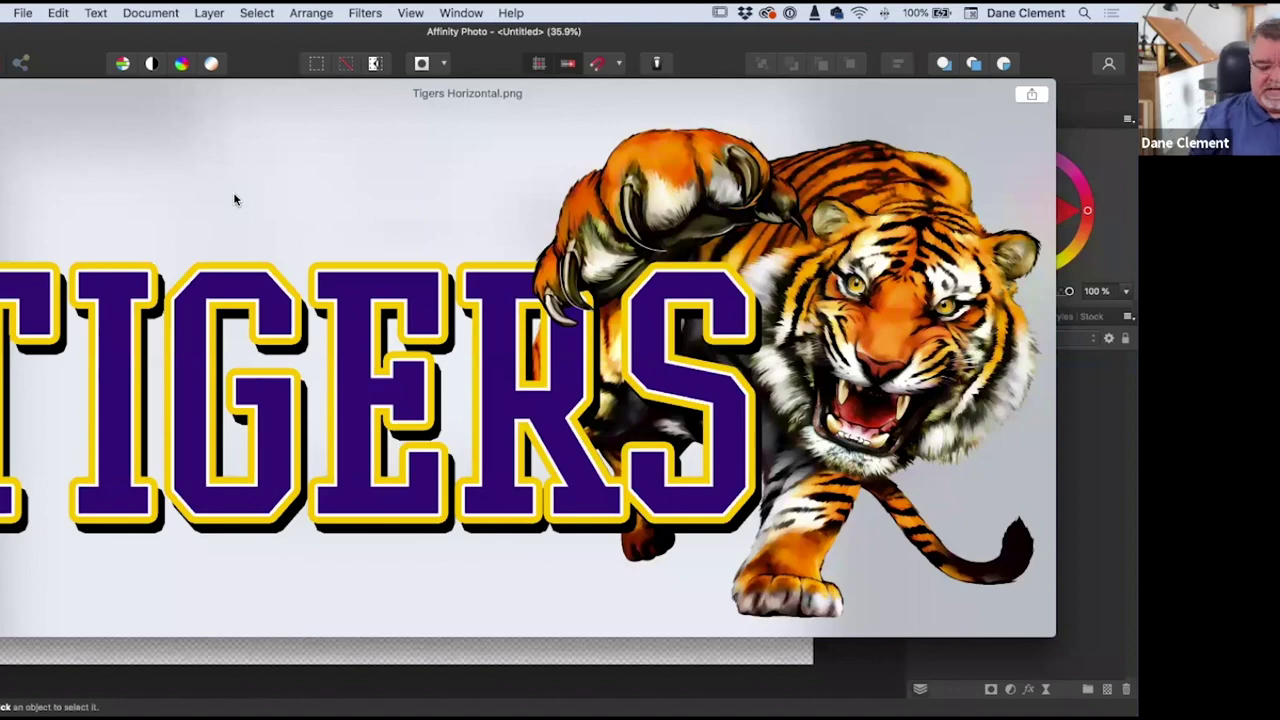
key("space")
left_click(697, 465)
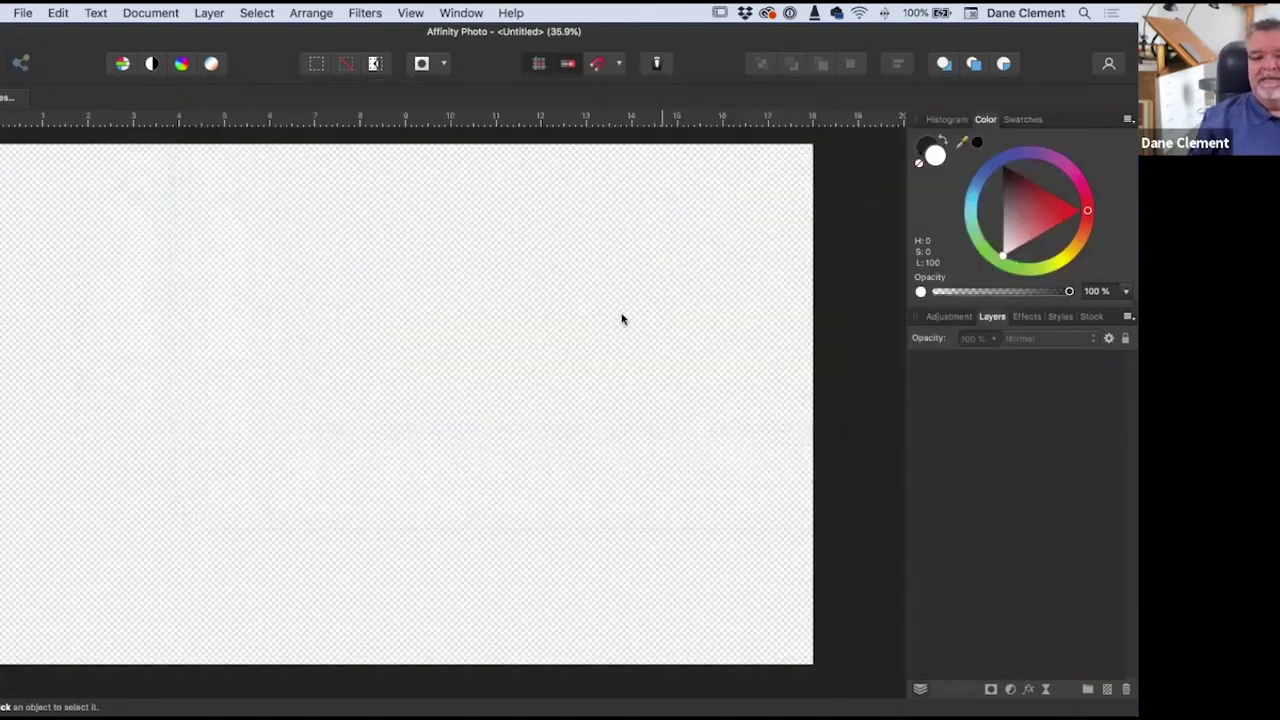
Step: Place Tigers Horizontal.png from the 2 Gang Sheet Setup folder onto the blank sheet
left_click(21, 12)
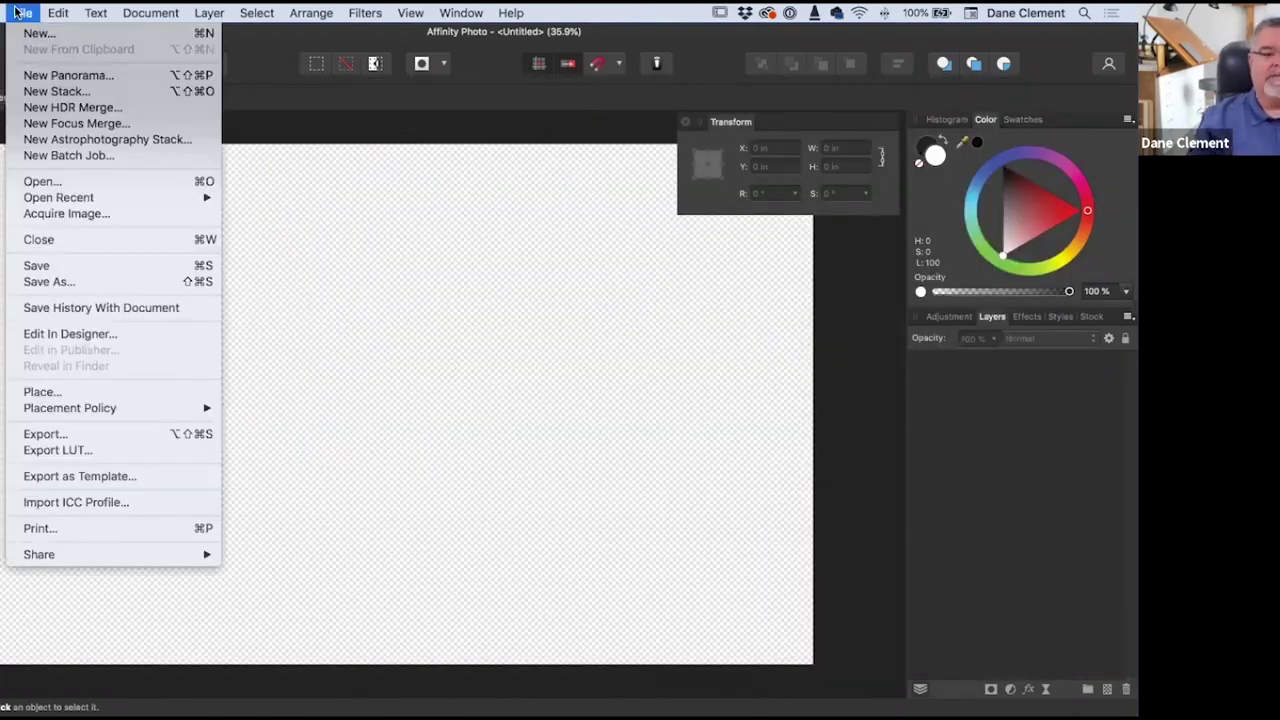
left_click(45, 392)
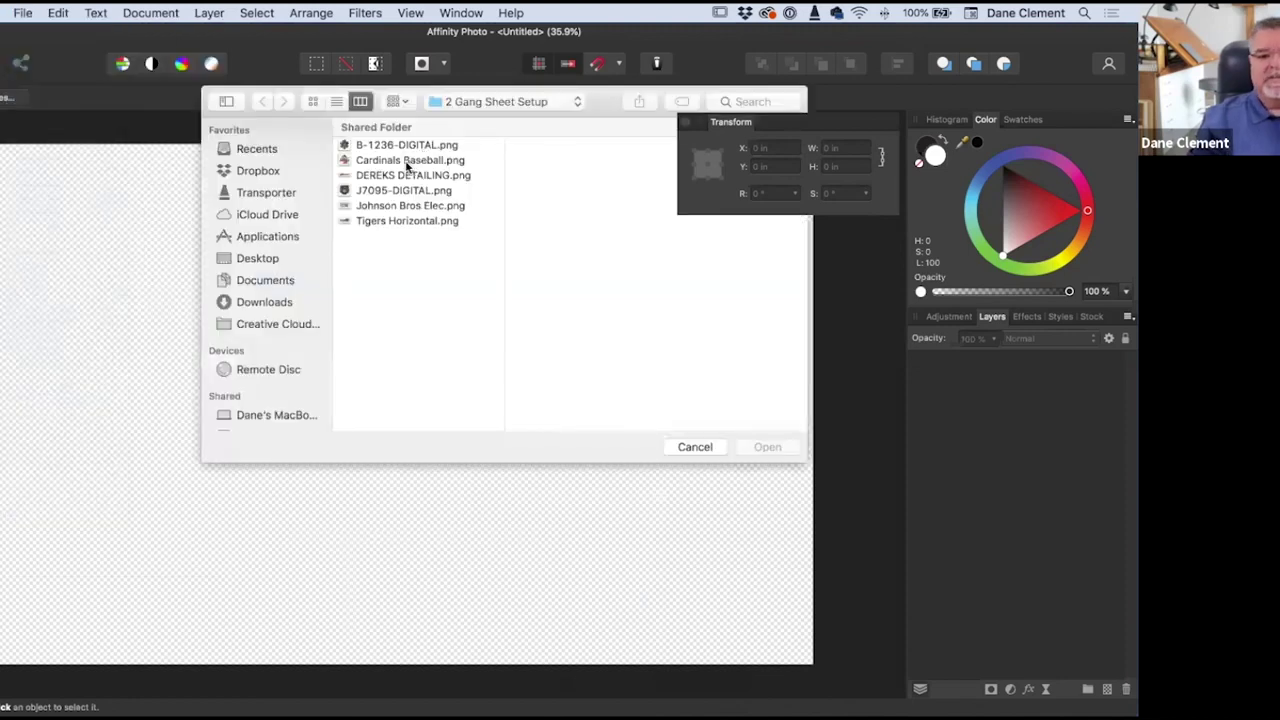
left_click(387, 222)
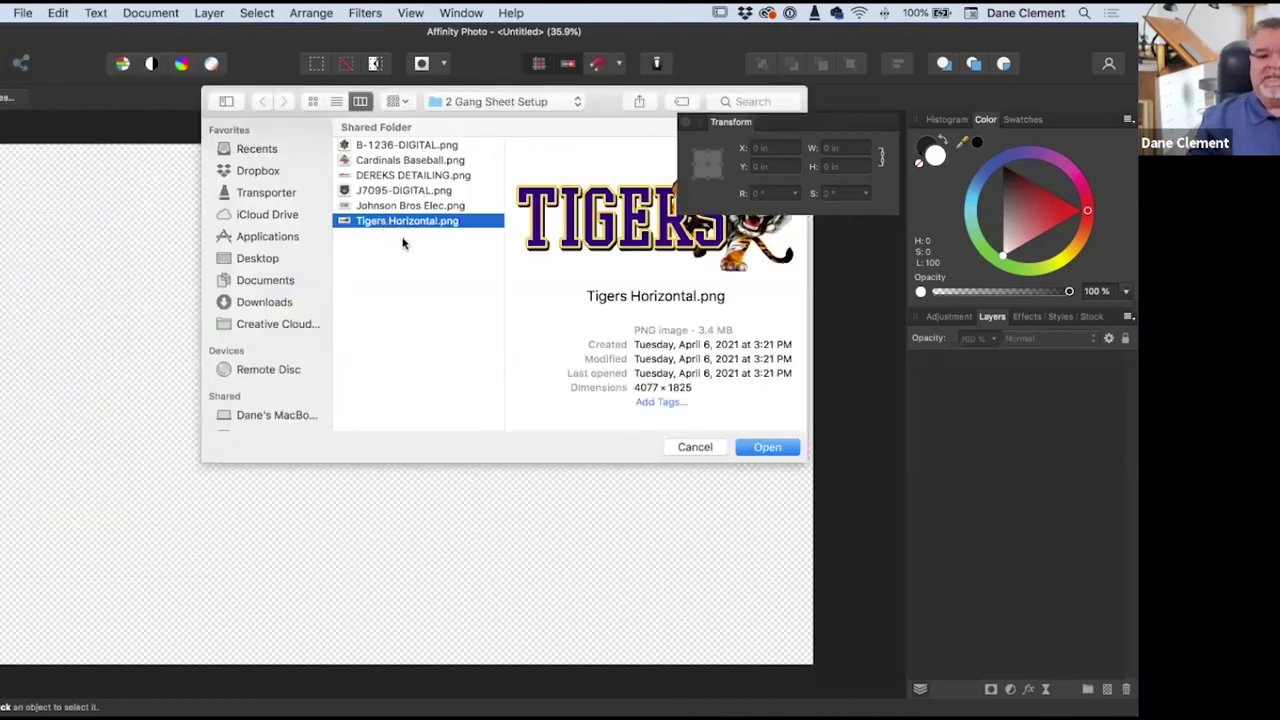
left_click(768, 447)
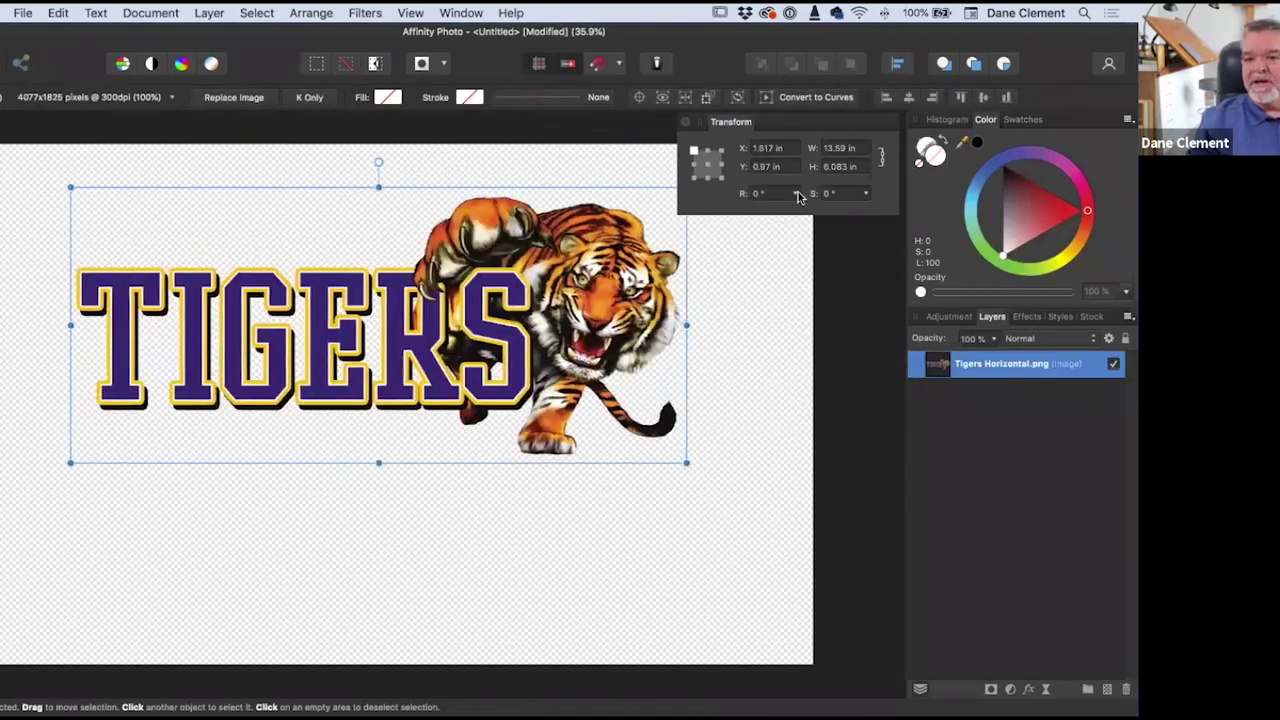
Step: Set the Tigers artwork's width to 10 in and position it in the sheet's lower-right corner against the margin guides
left_click(862, 150)
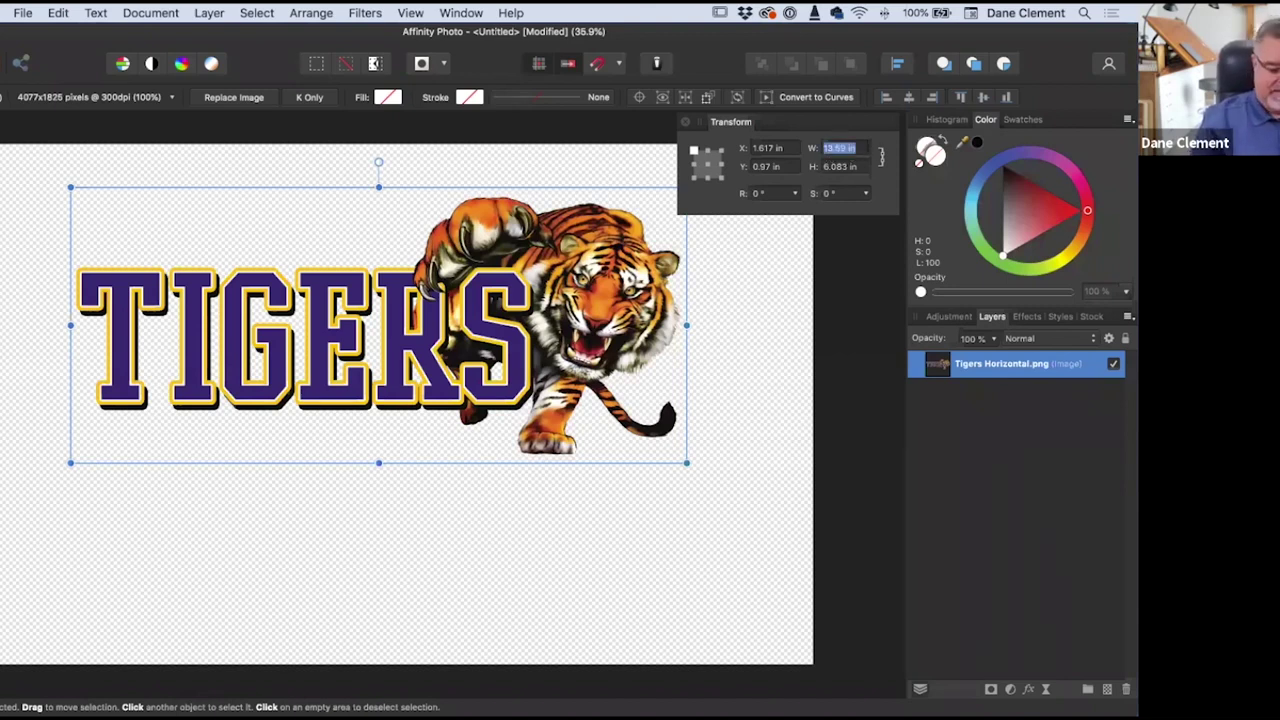
type("10")
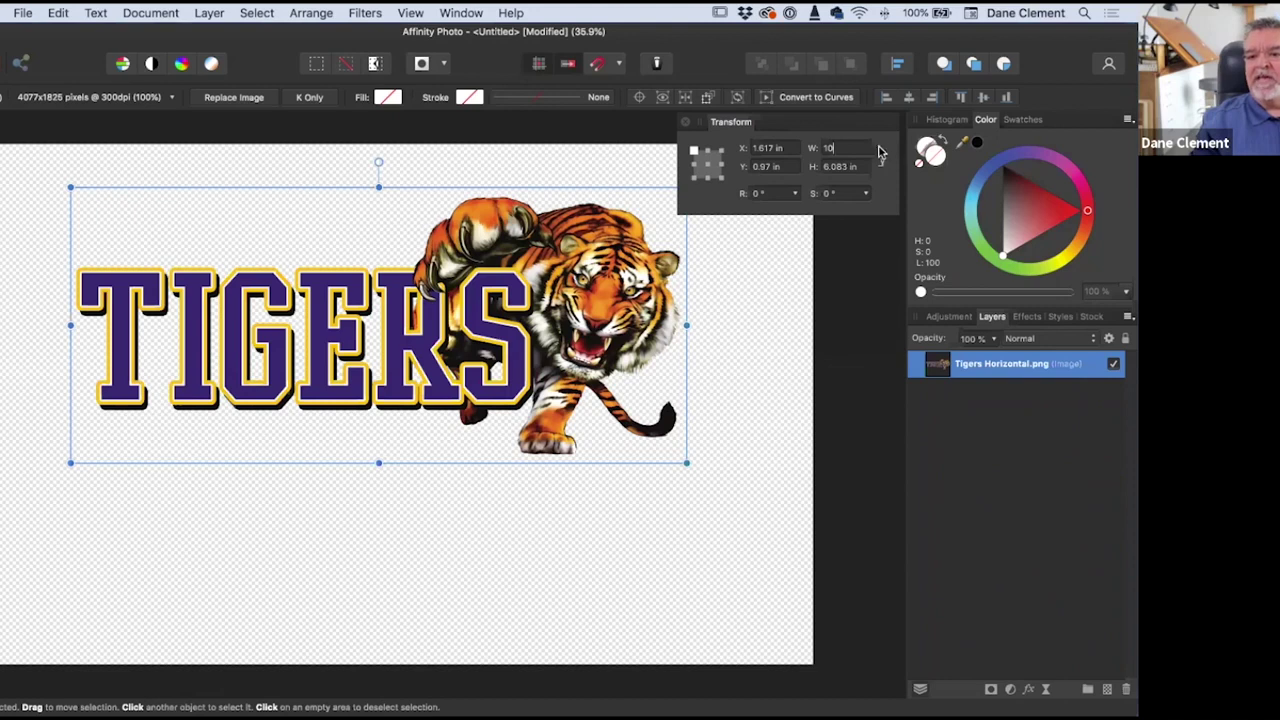
mouse_move(868, 172)
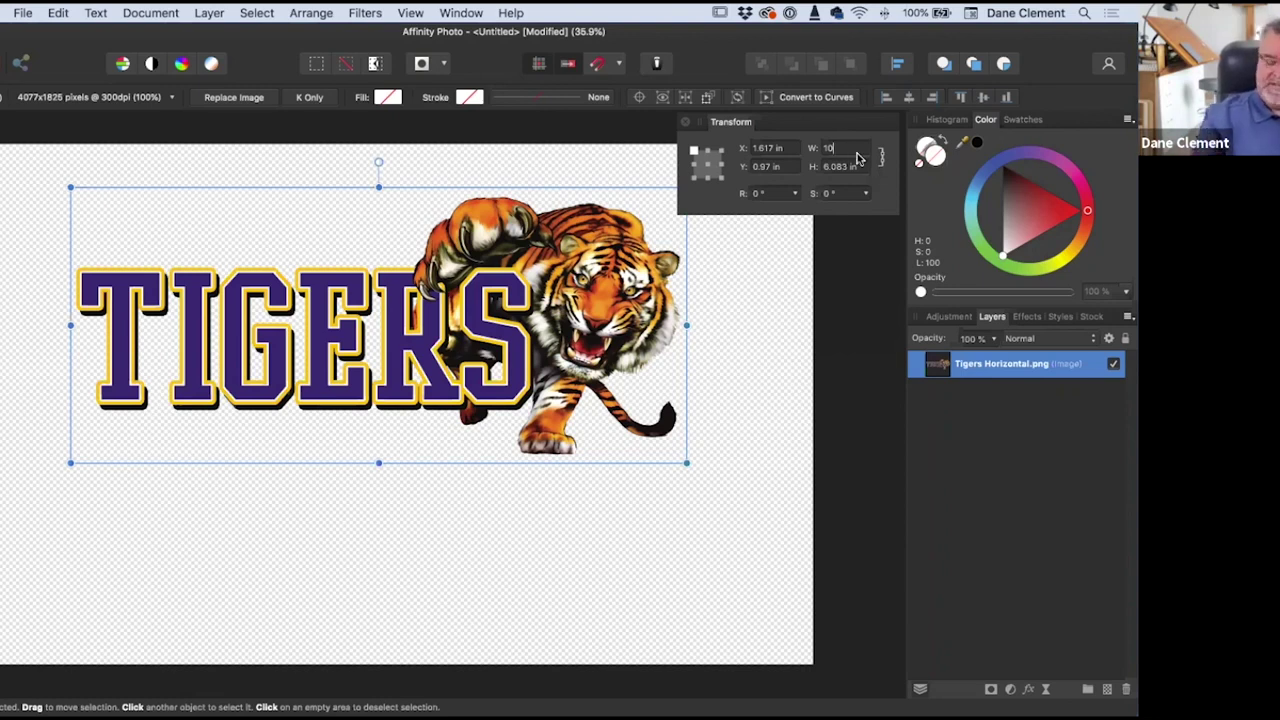
key("Return")
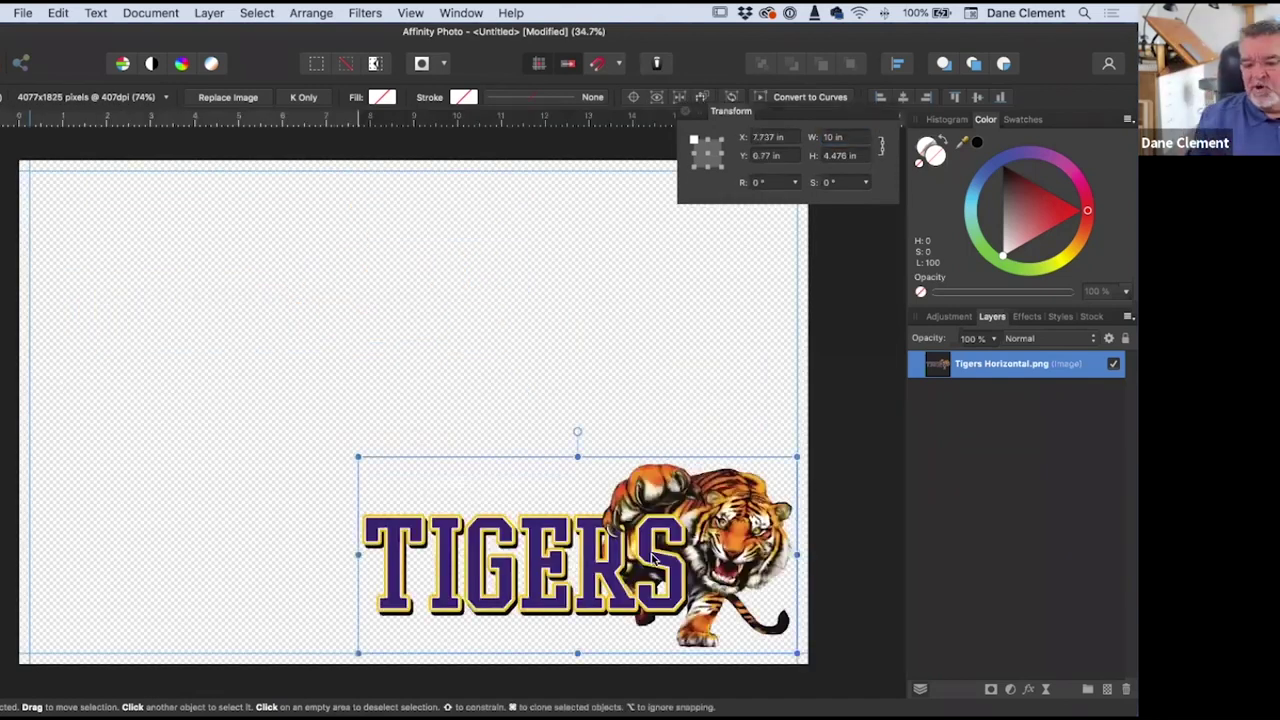
left_click_drag(812, 480, 815, 477)
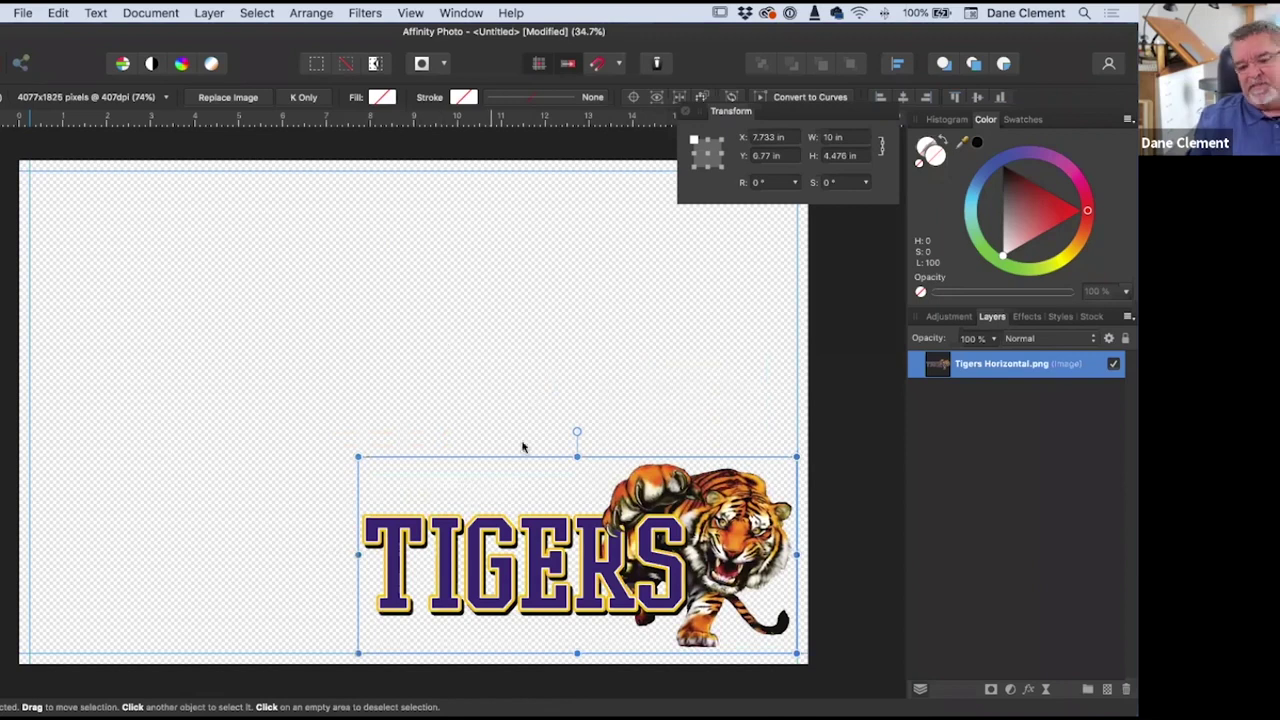
left_click(499, 396)
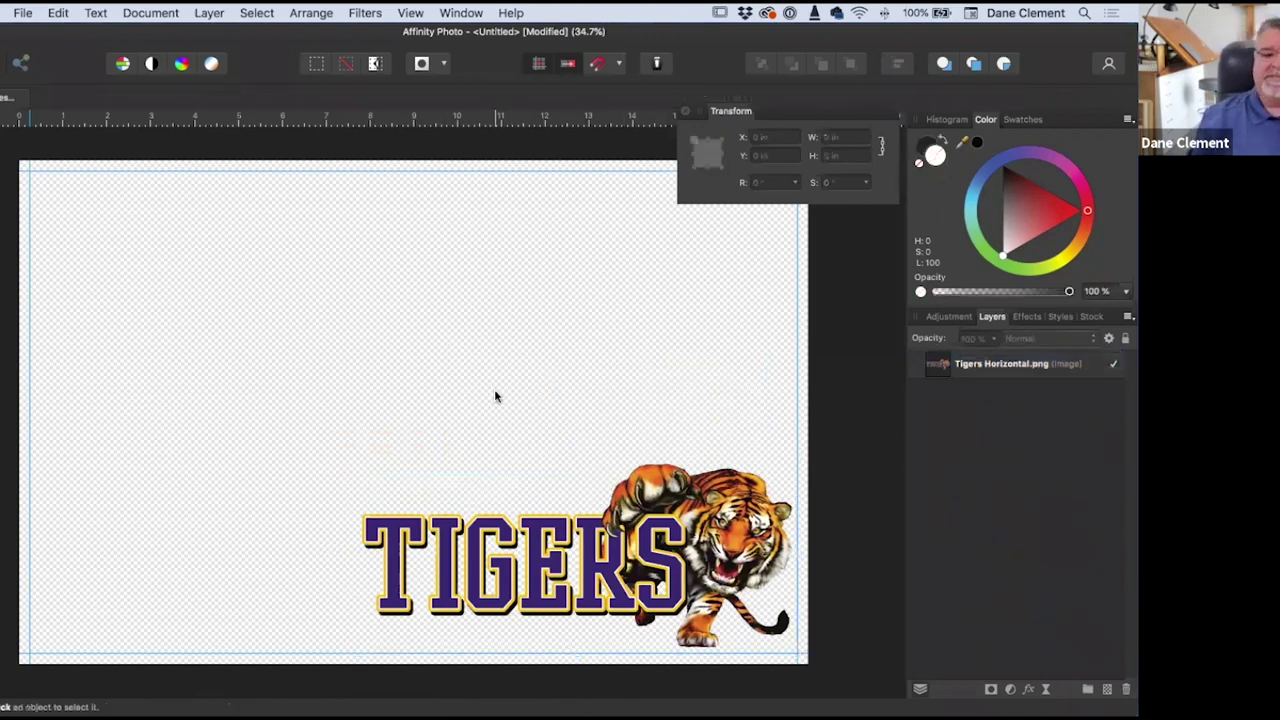
Step: Place DEREKS DETAILING.png near the sheet's upper-left area
left_click(22, 12)
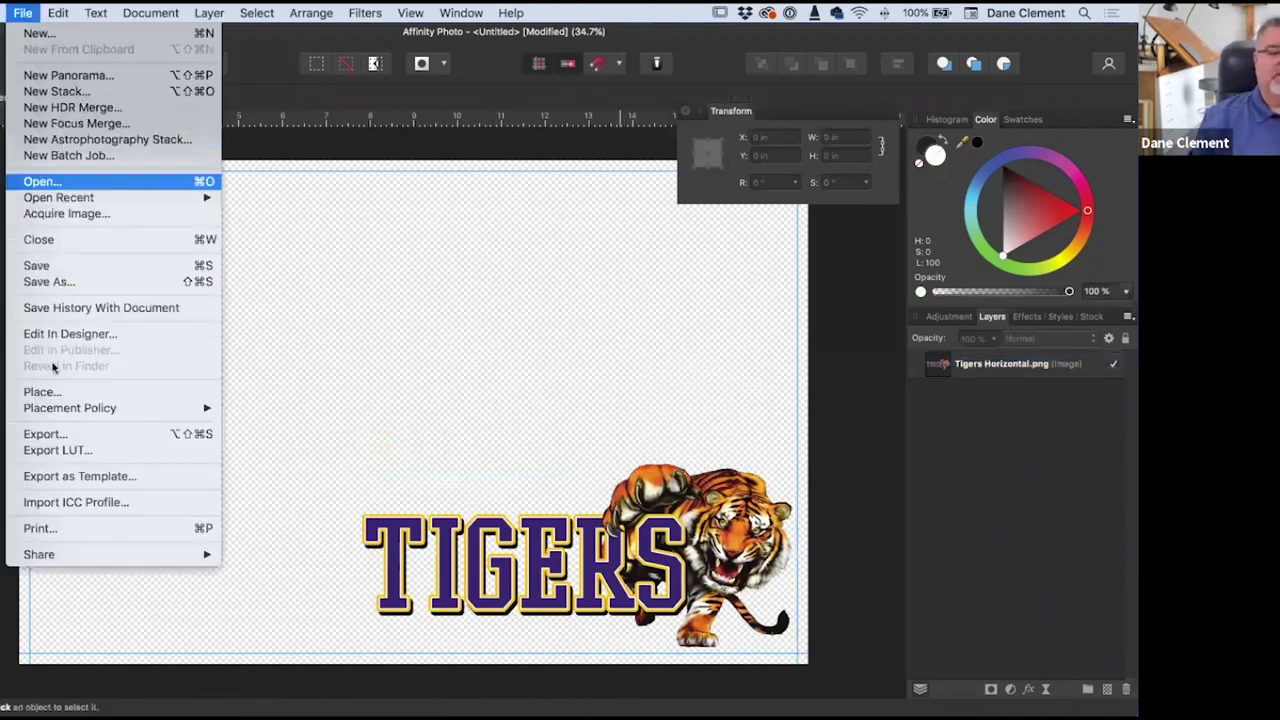
left_click(40, 392)
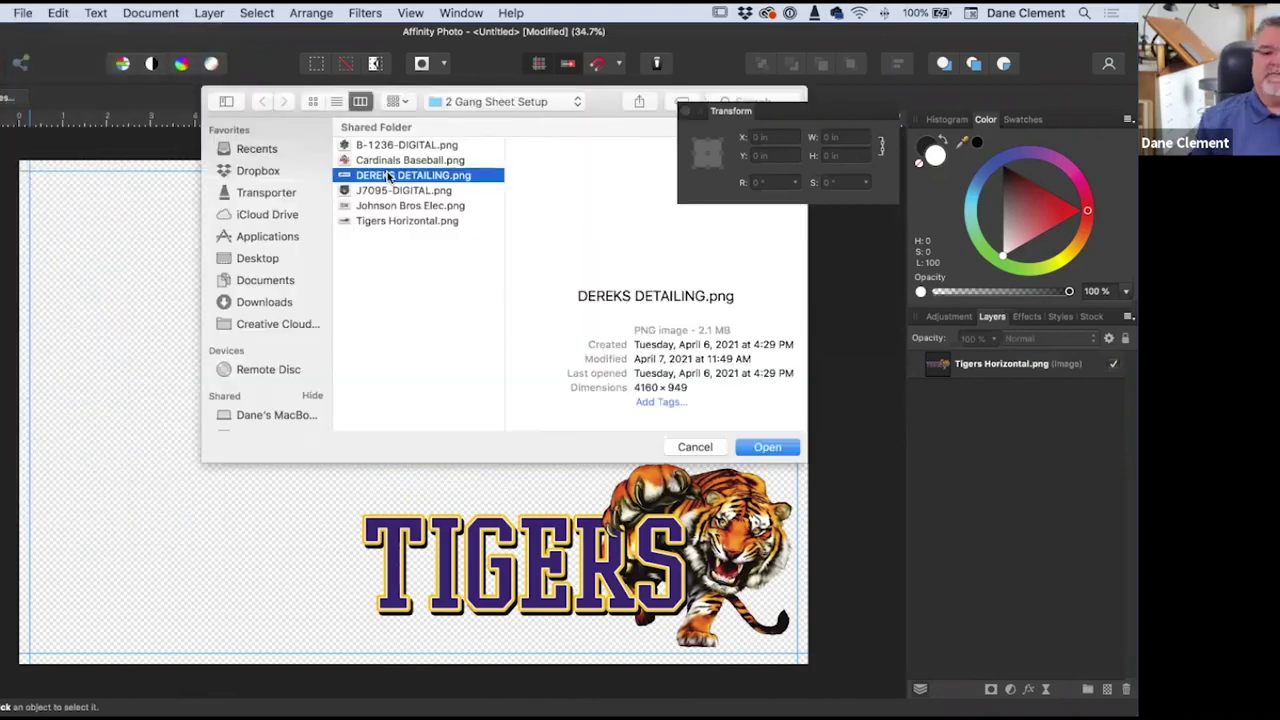
left_click(768, 450)
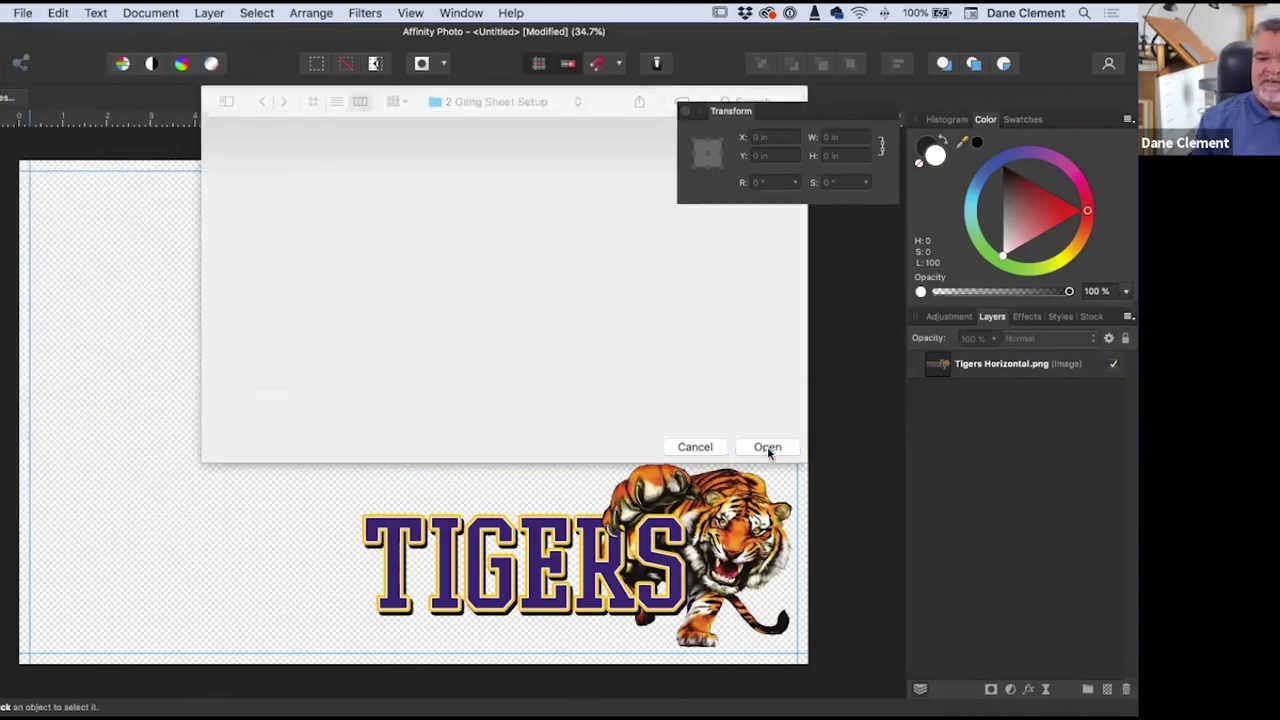
left_click(137, 266)
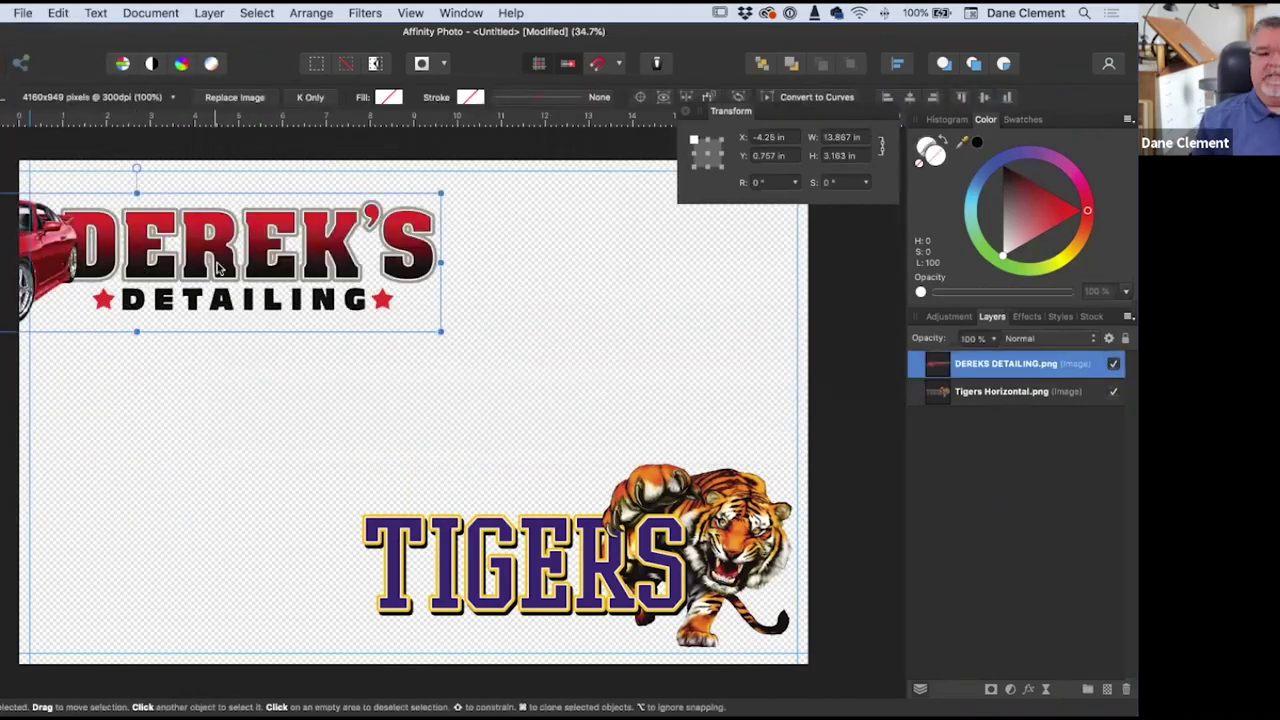
Step: Set the Derek's Detailing artwork's width to 11 in and fit it into the sheet's upper-left corner along the margin guides
left_click_drag(220, 268, 416, 276)
type("11")
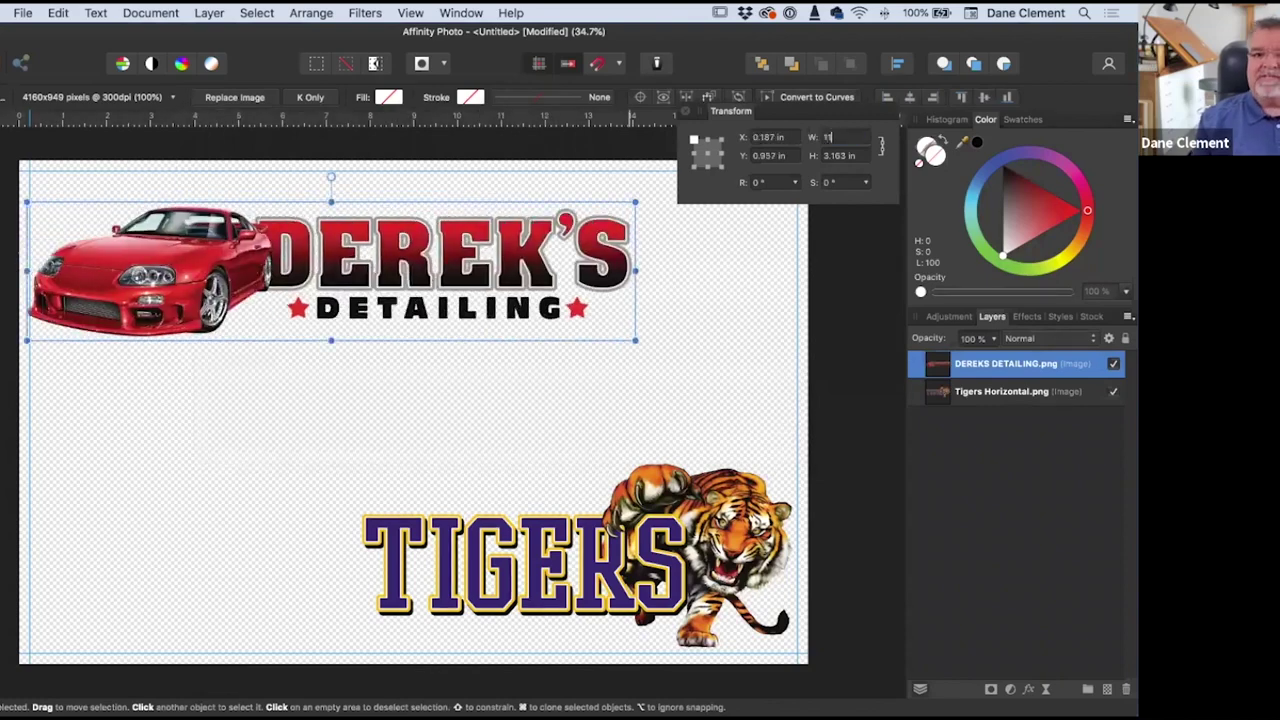
key("Return")
left_click(306, 265)
mouse_move(276, 274)
left_mouse_down()
mouse_move(318, 257)
mouse_move(276, 249)
left_mouse_up()
left_click(400, 420)
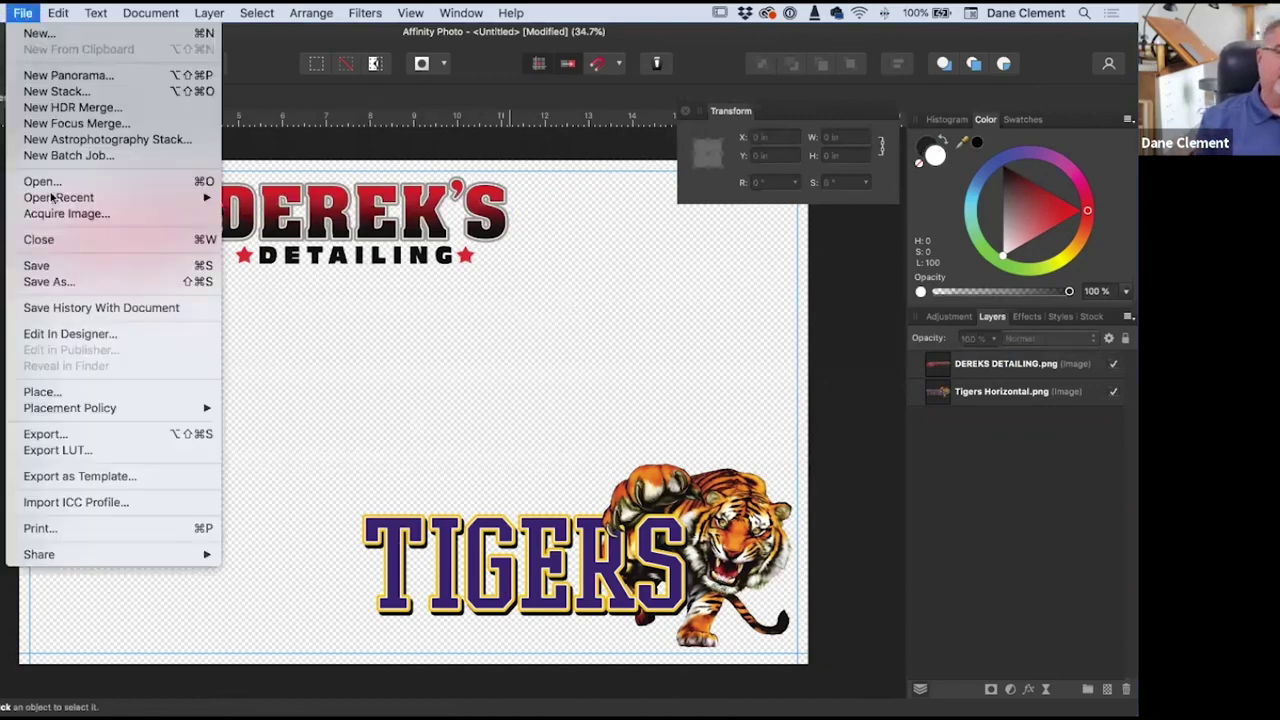
Step: Place Cardinals Baseball.png on the sheet, scaled down to fit the space between the Derek's Detailing and Tigers artwork
left_click(22, 13)
left_click(42, 391)
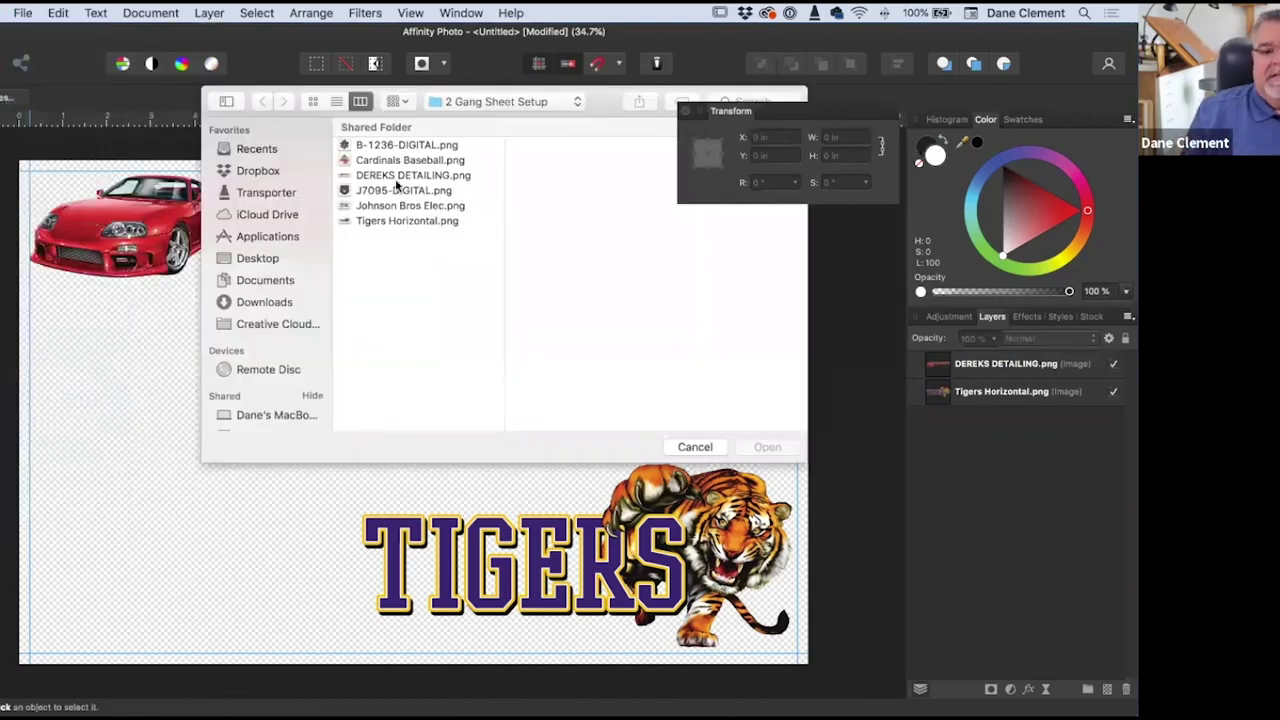
left_click(384, 161)
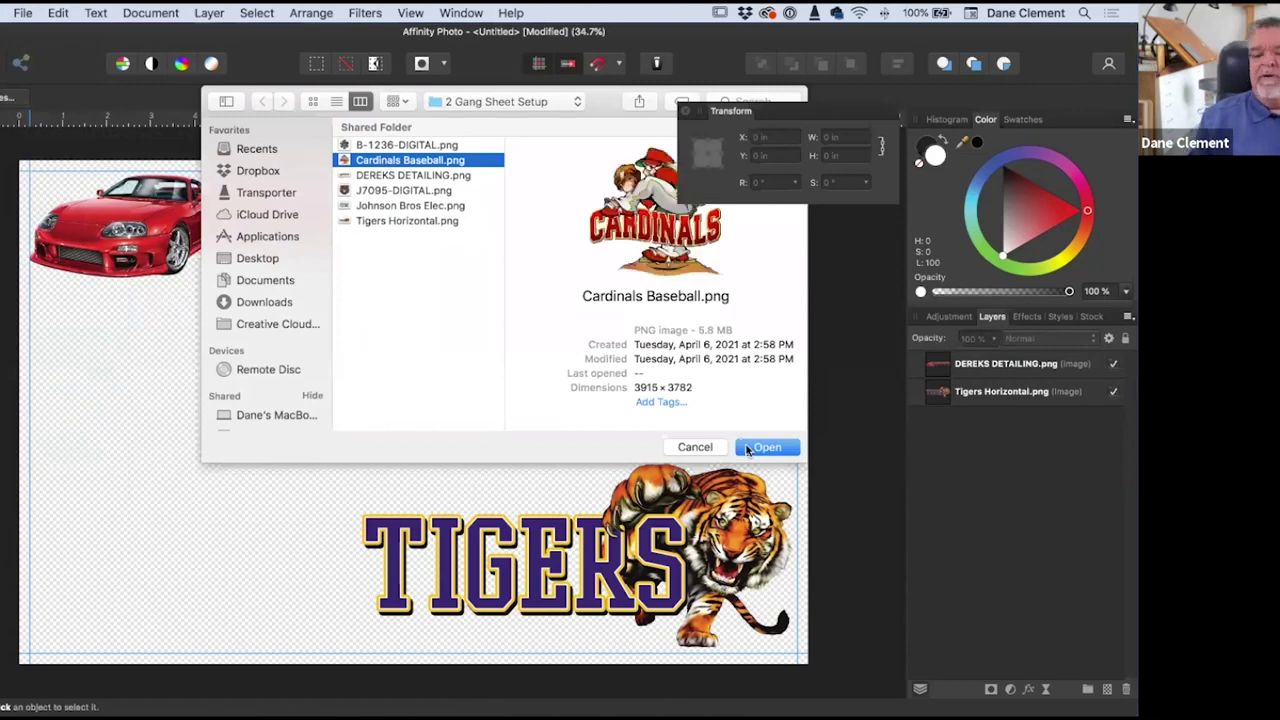
left_click(758, 447)
left_click(214, 334)
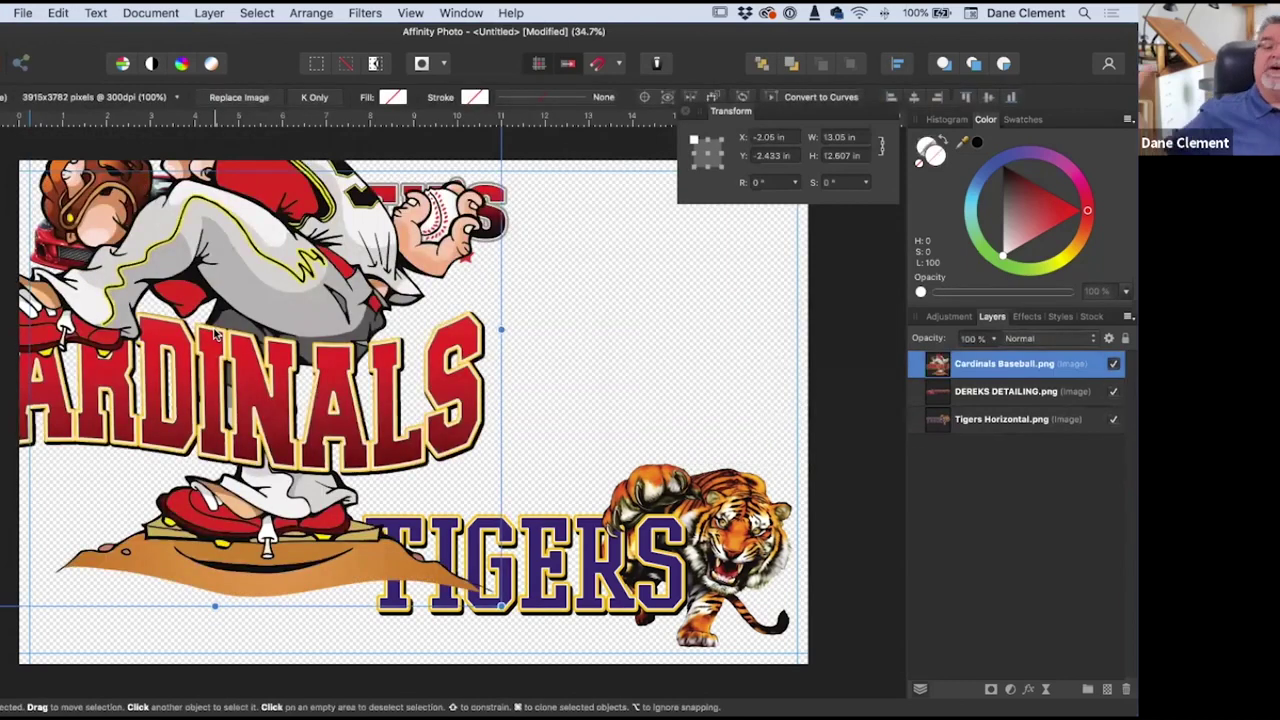
left_click_drag(214, 334, 436, 420)
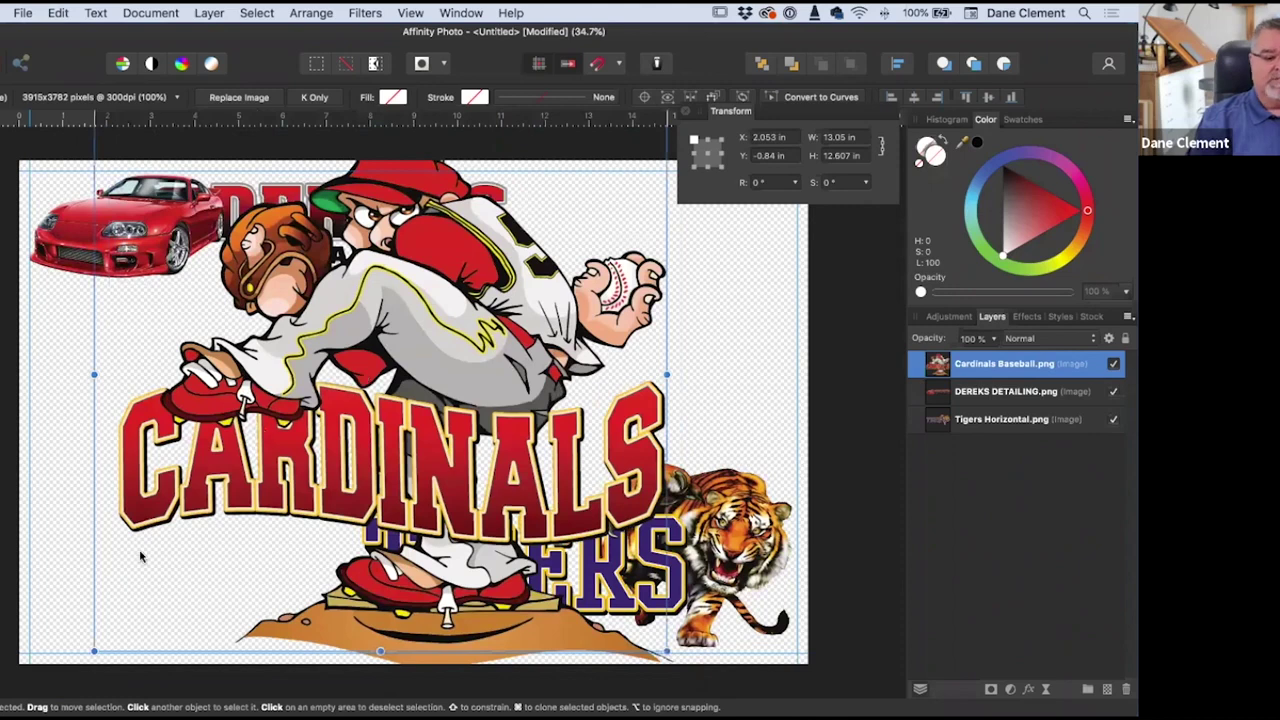
left_click_drag(107, 675, 100, 528)
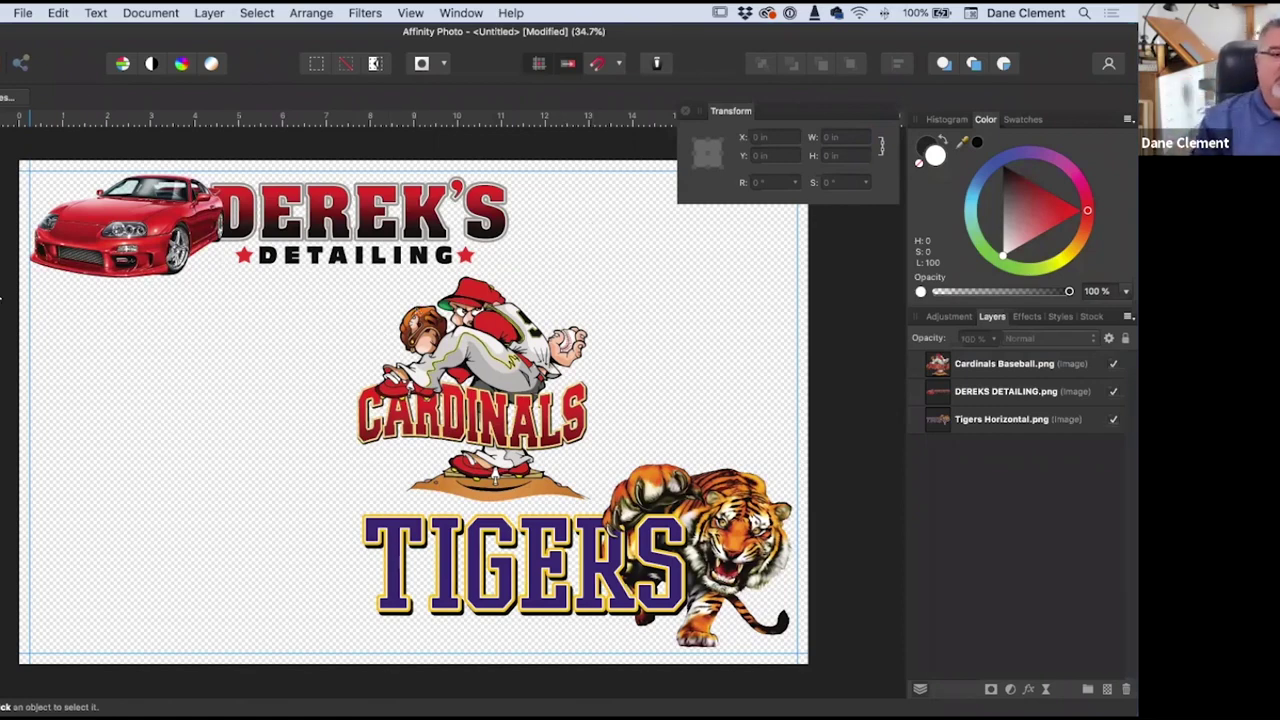
Step: Place Johnson Bros Elec.png in the empty area beneath the Derek's Detailing artwork
left_click(18, 13)
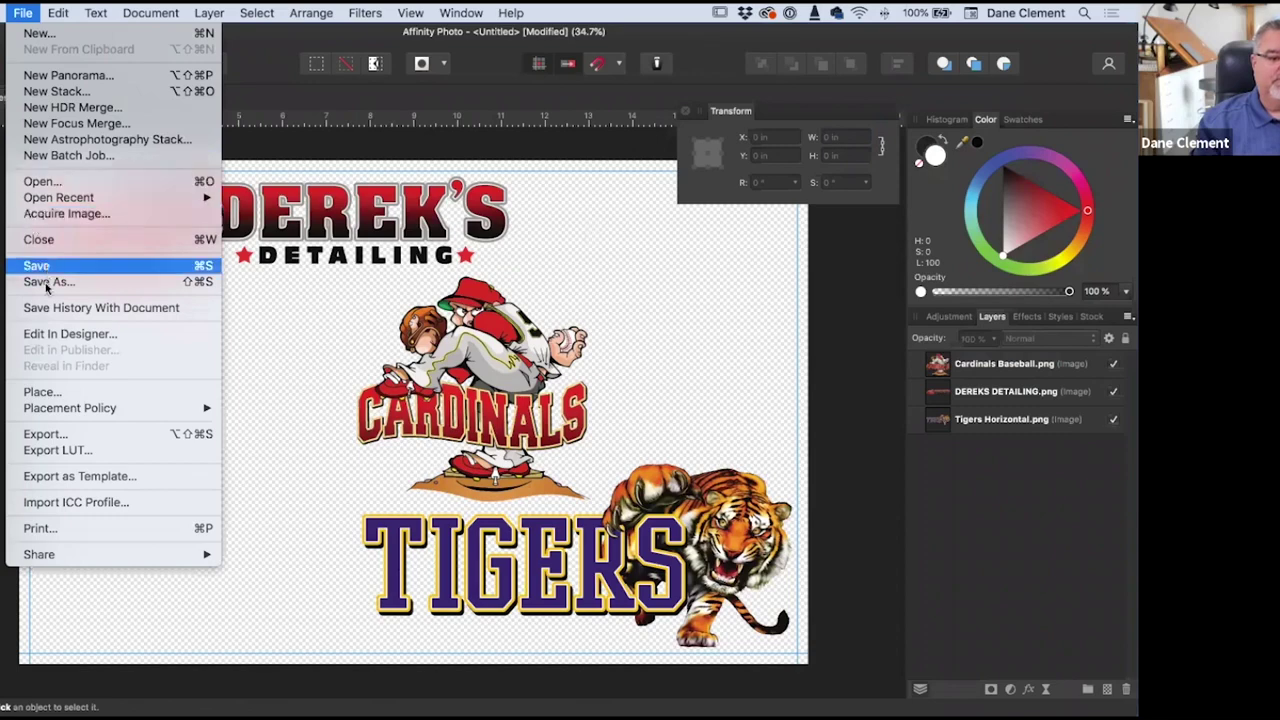
left_click(40, 391)
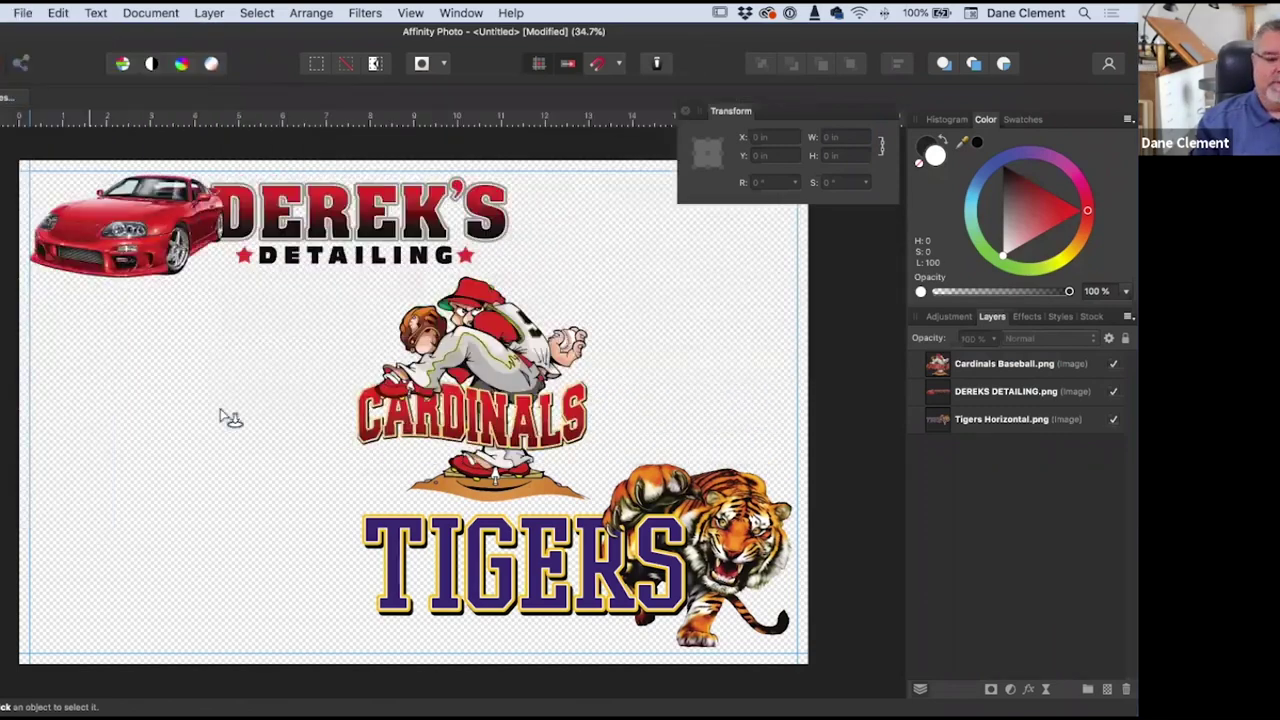
left_click(153, 394)
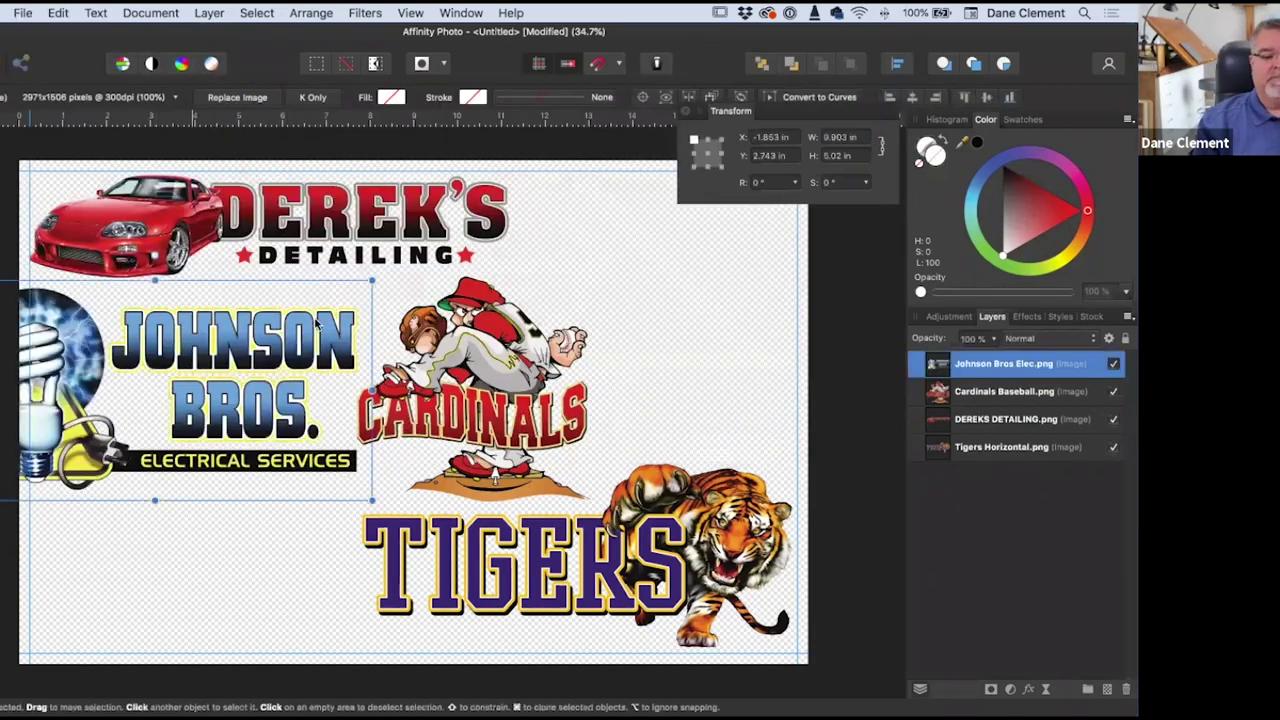
Step: Set the Johnson Bros artwork's width to 5 in and move it to the sheet's lower-left corner against the margin guides
left_click_drag(318, 326, 335, 355)
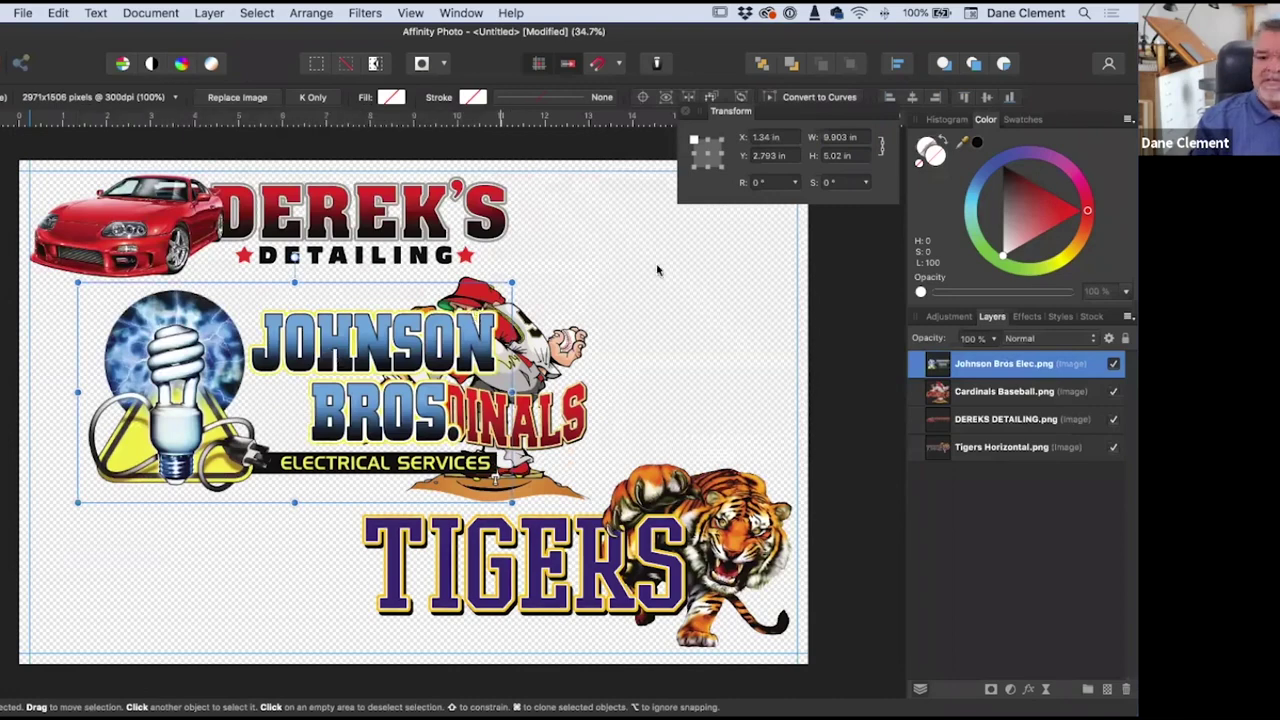
left_click(845, 139)
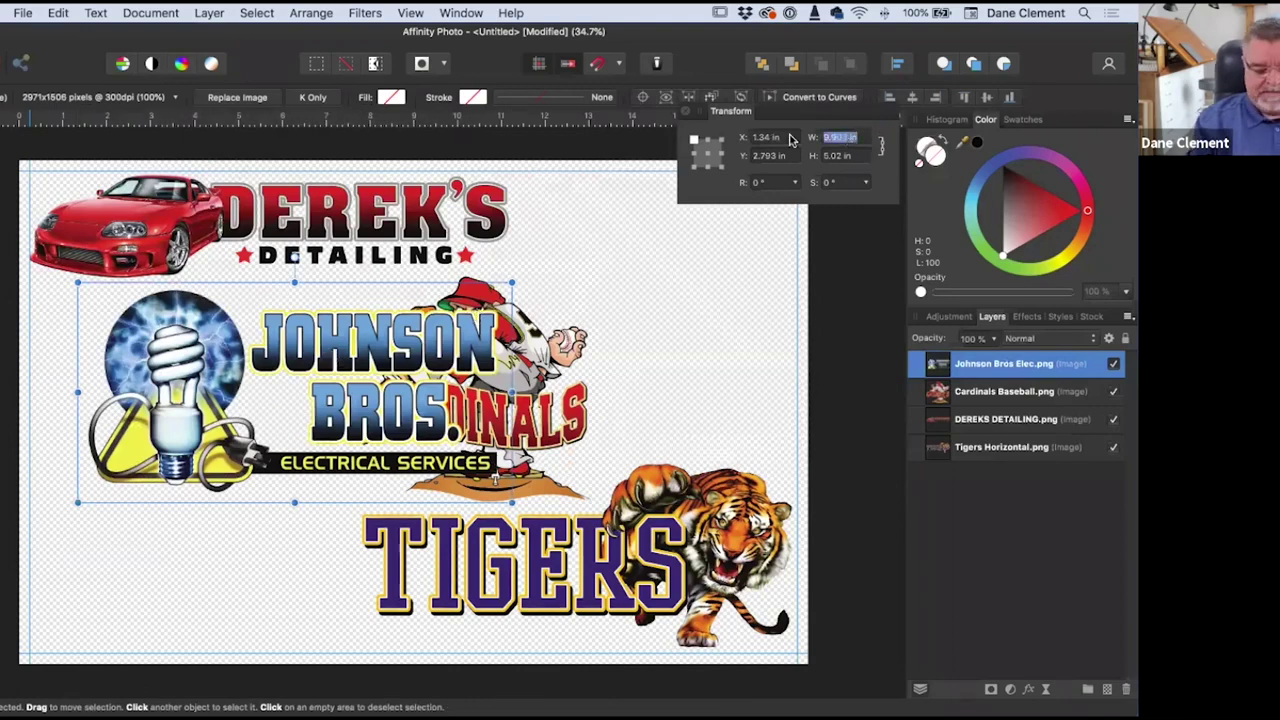
type("5")
key("Return")
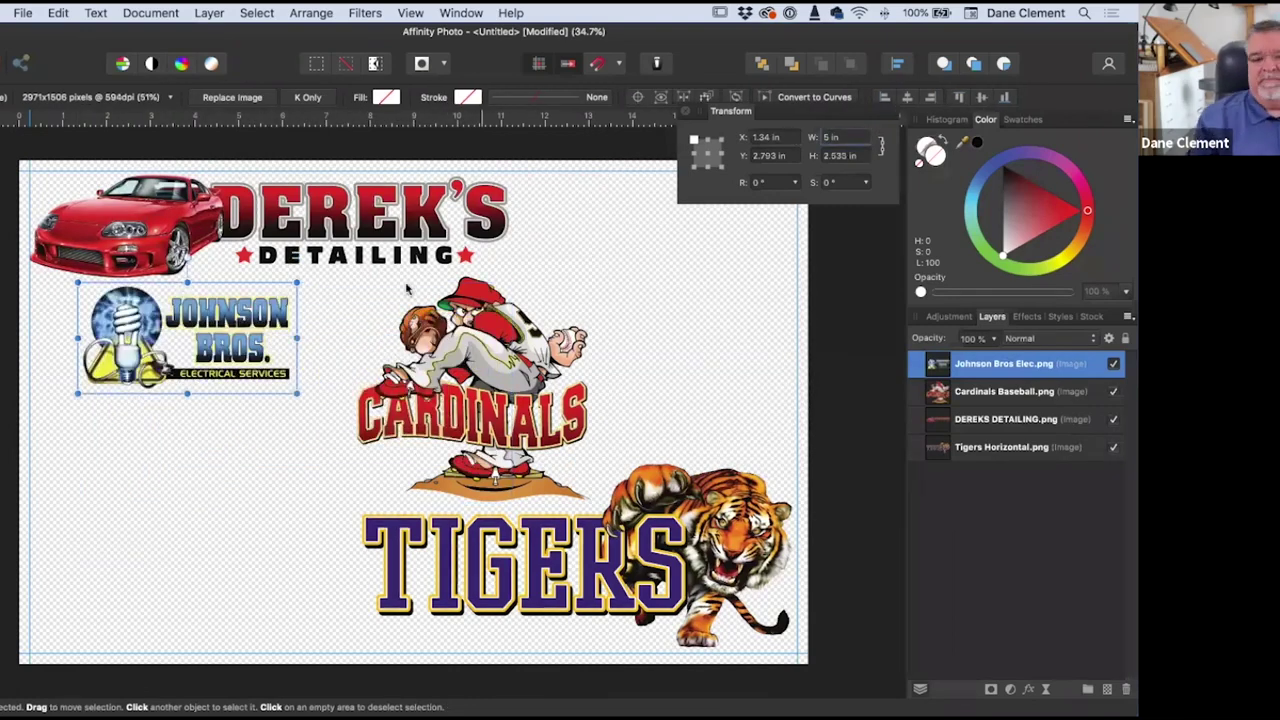
left_click_drag(210, 318, 165, 578)
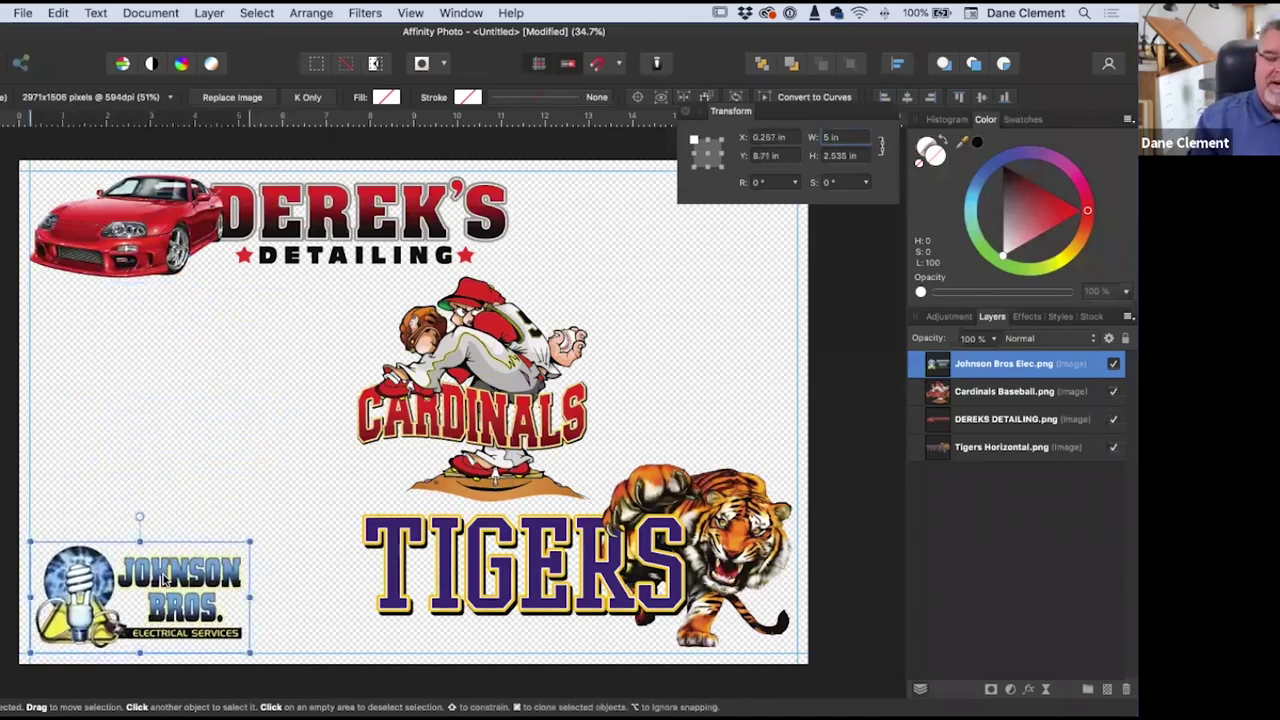
left_click(246, 448)
left_click(12, 13)
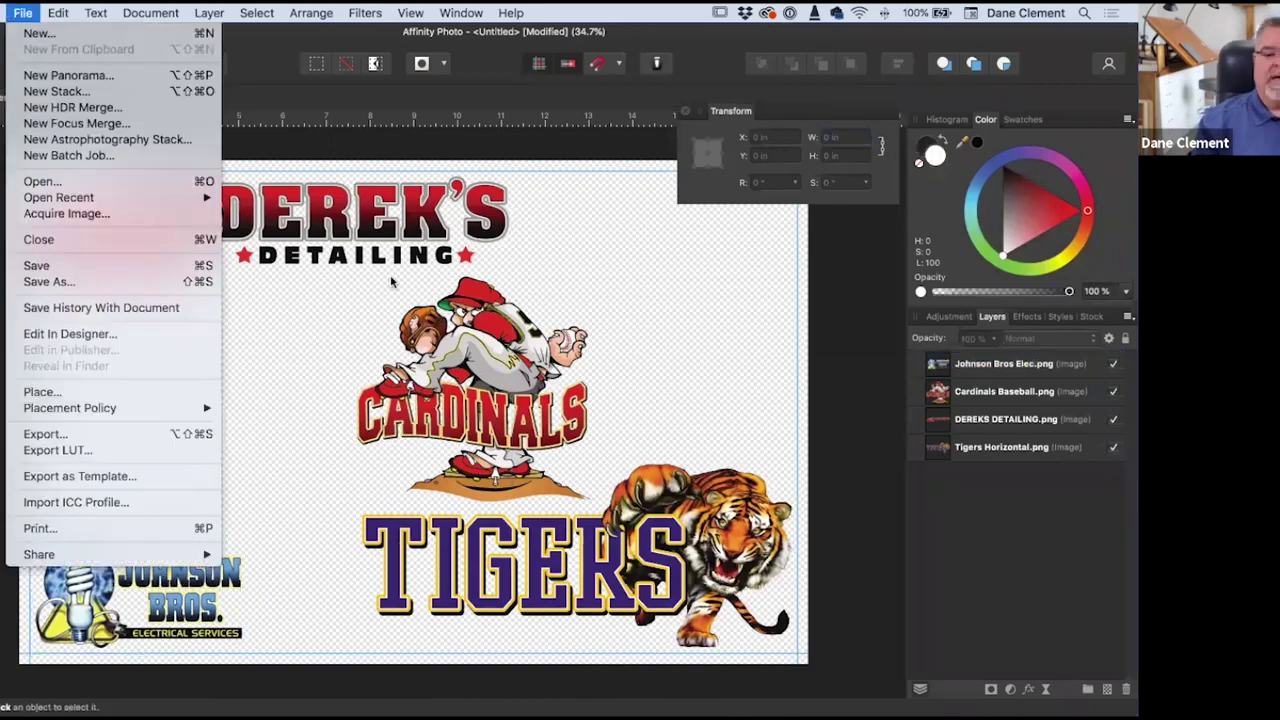
left_click(603, 288)
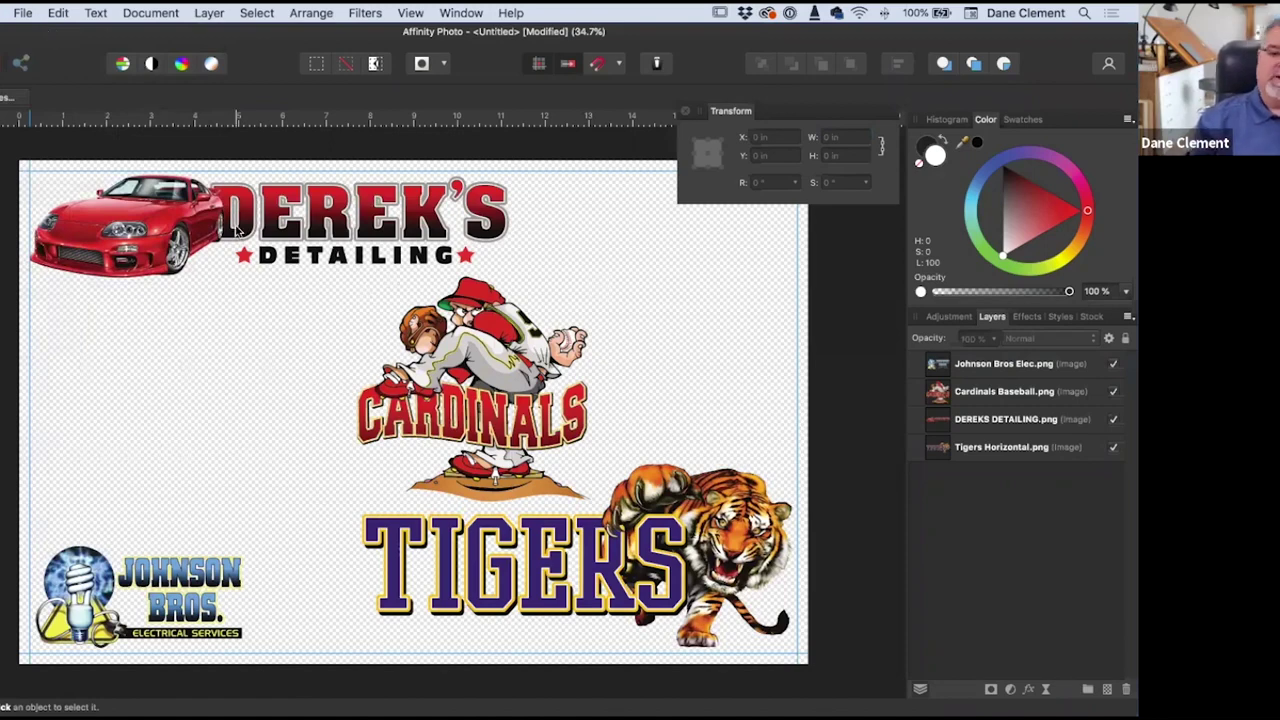
scroll(263, 217, "left", 1)
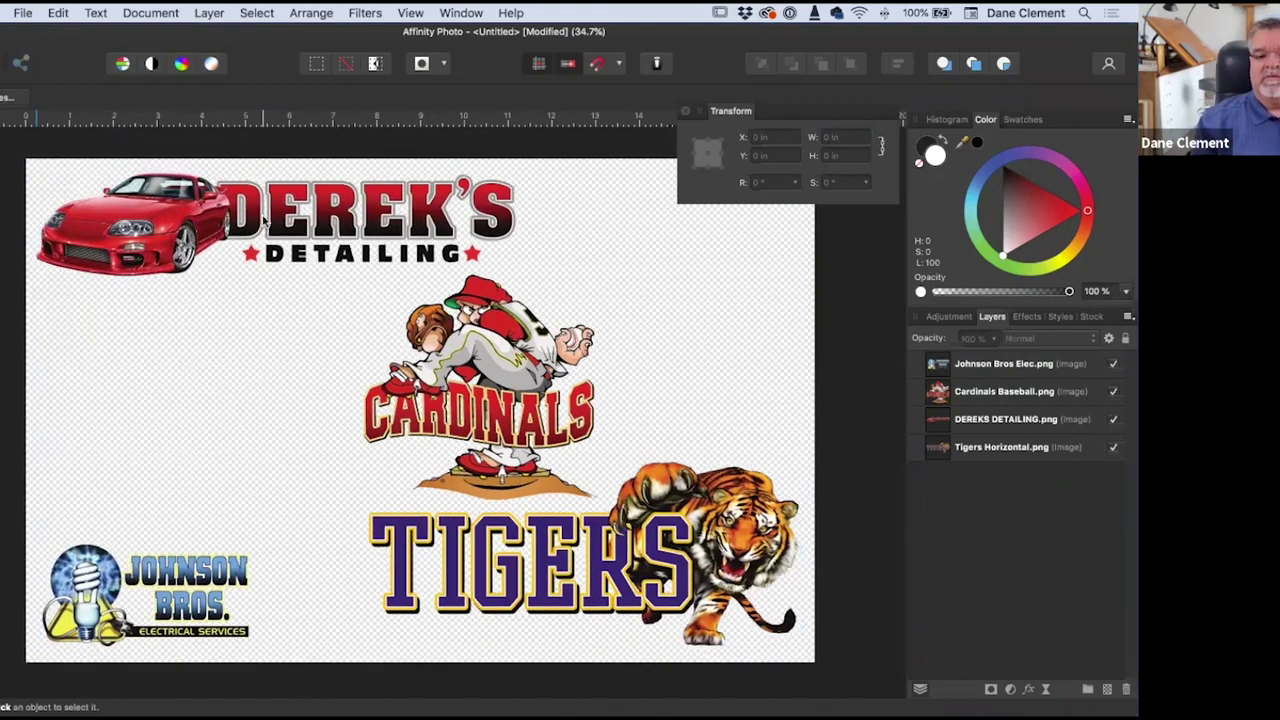
scroll(263, 222, "right", 2)
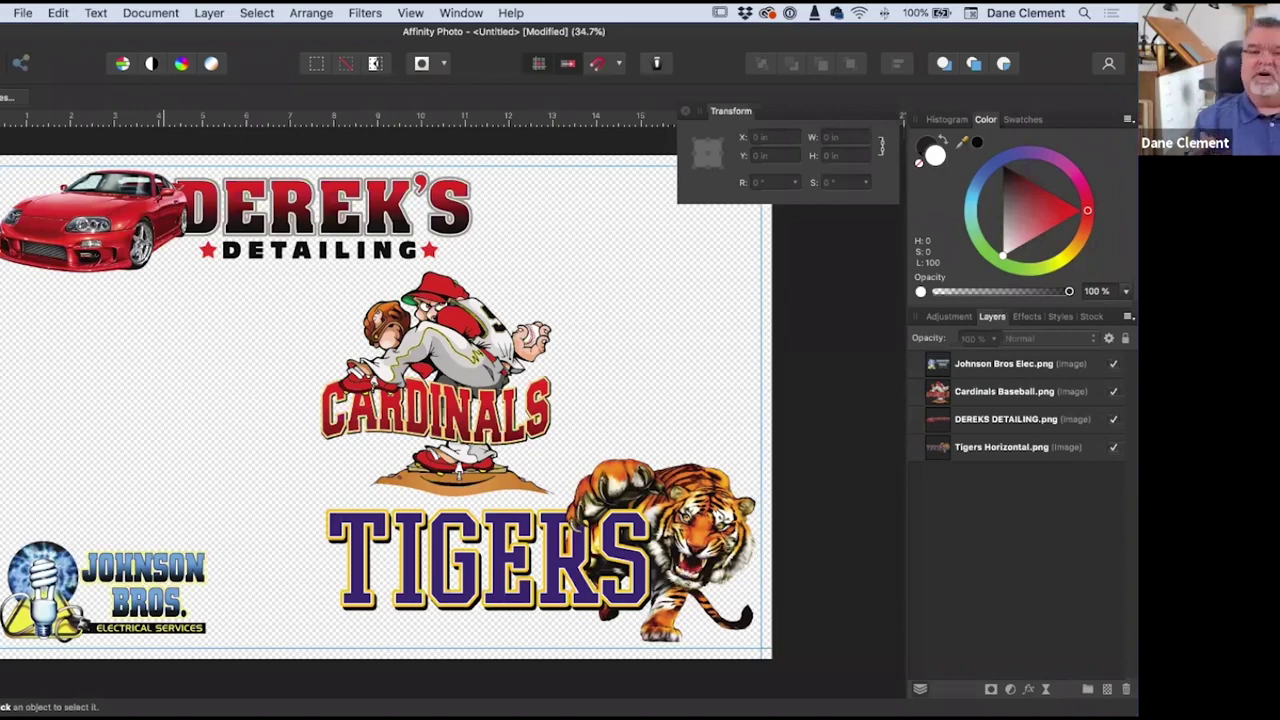
Step: Place B-1236-DIGITAL.png on the sheet and scale it down to about 7.18 in wide
left_click(21, 12)
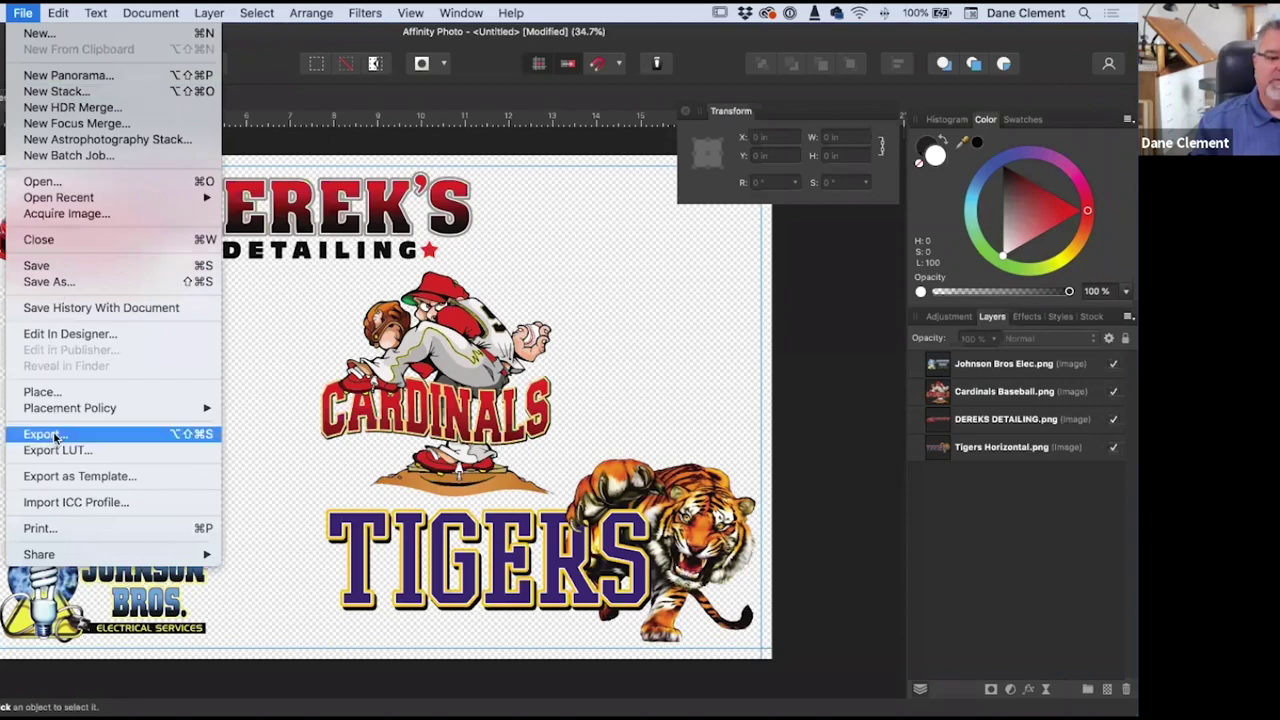
left_click(46, 396)
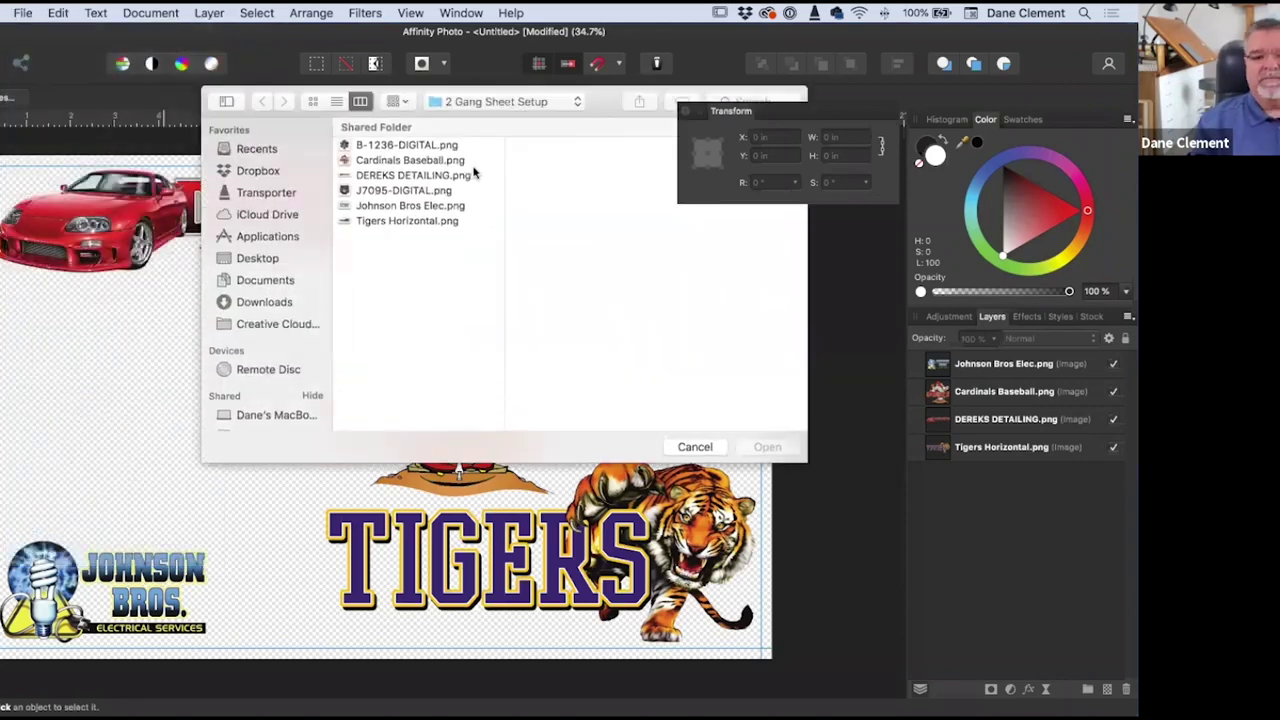
left_click(411, 147)
left_click(767, 447)
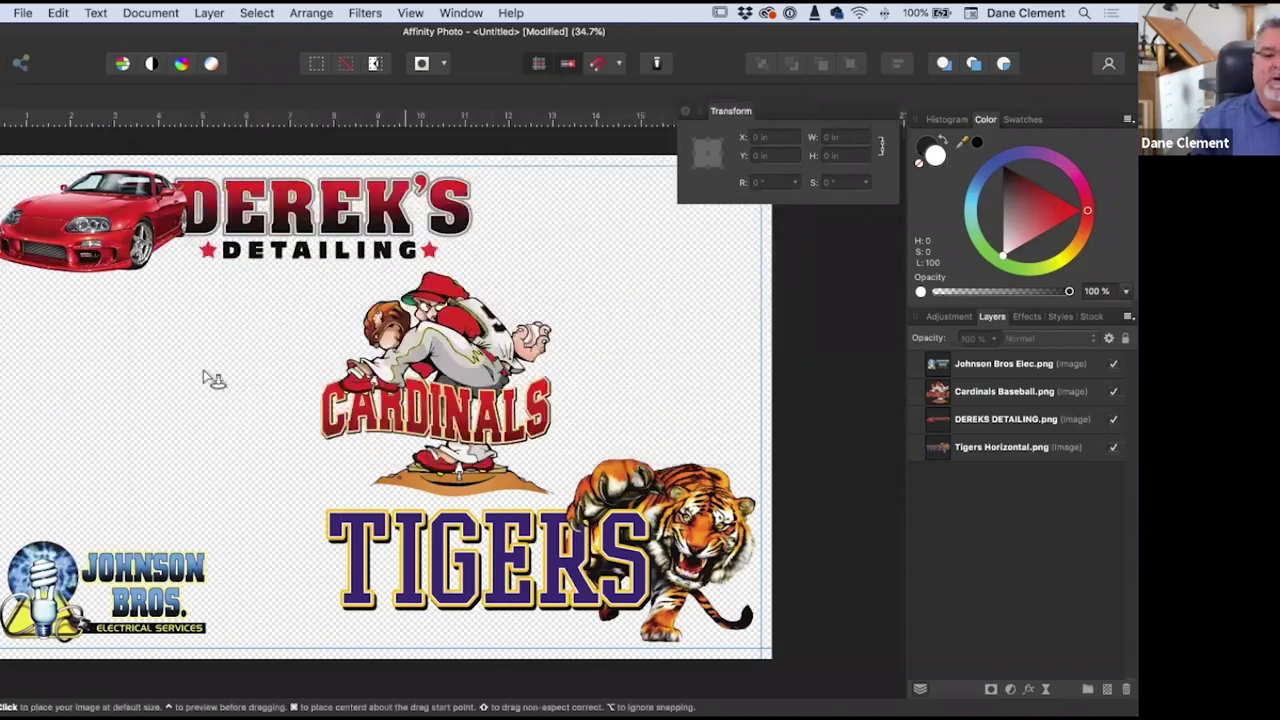
left_click(202, 372)
left_click_drag(202, 372, 317, 287)
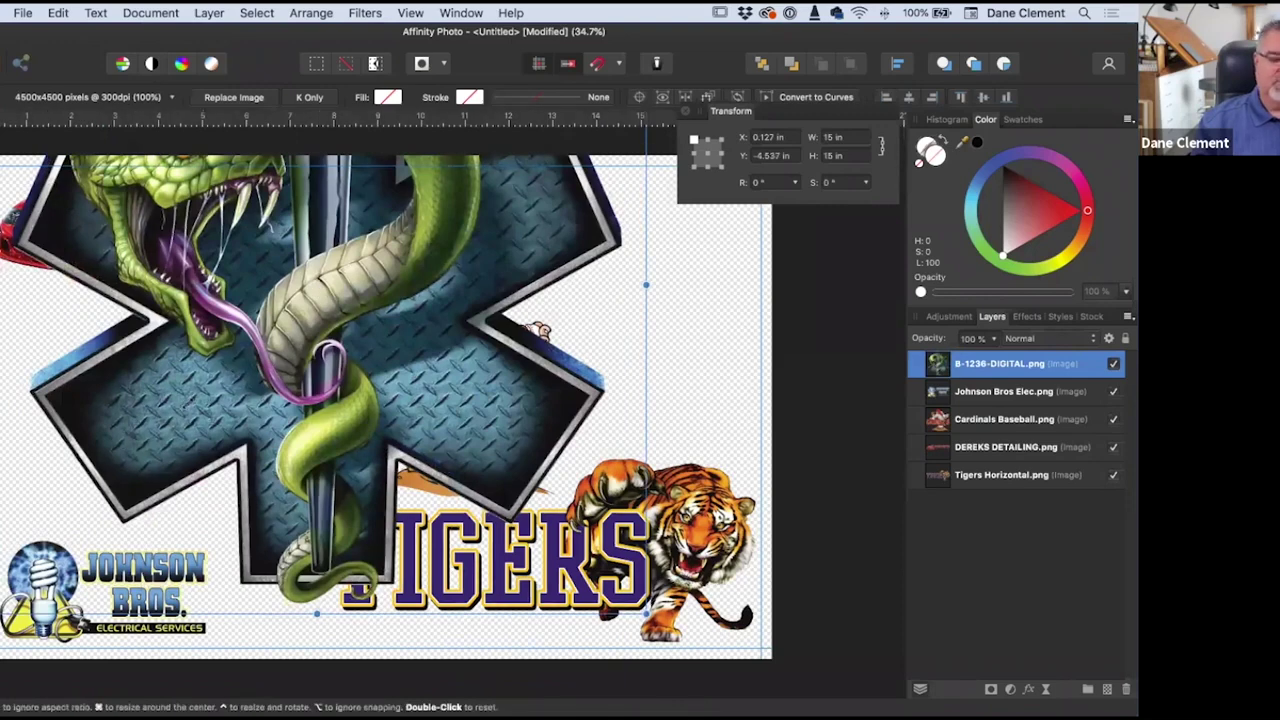
left_click_drag(317, 613, 318, 289)
left_click_drag(489, 221, 226, 440)
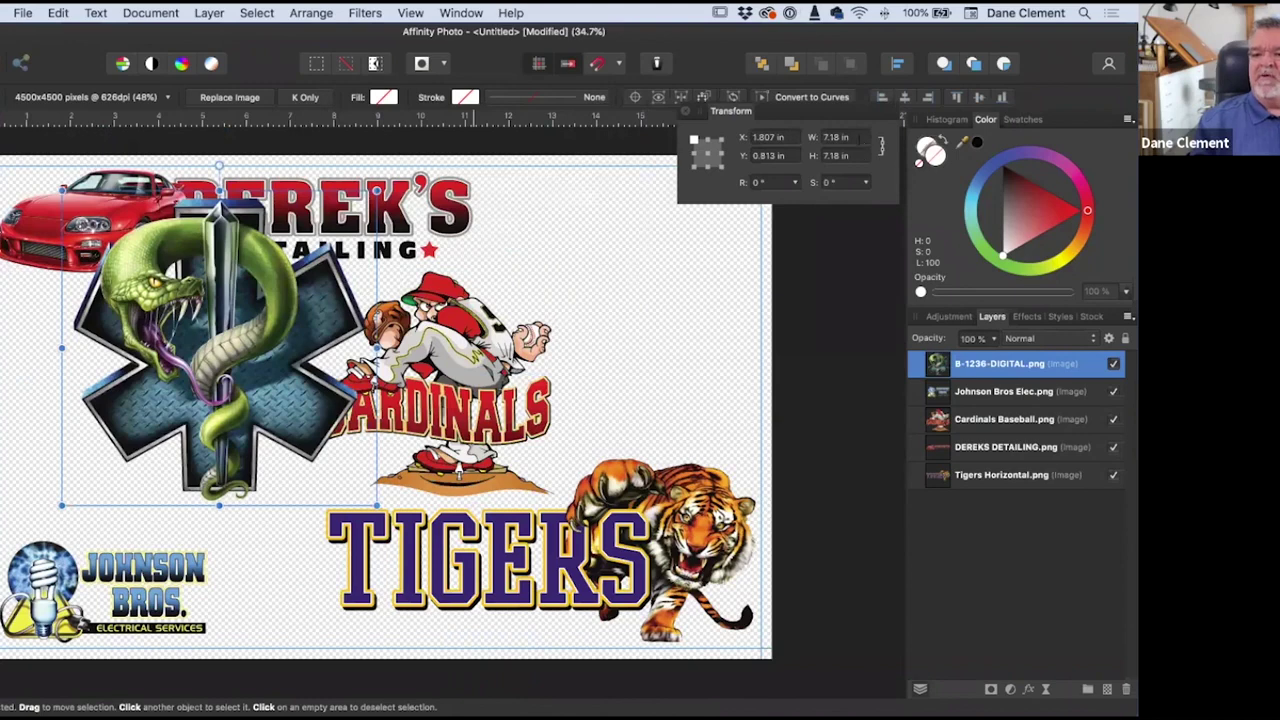
Step: Set the snake emblem's width to 2.25 in and move it to the right of the Derek's Detailing artwork
left_click(836, 137)
type("2")
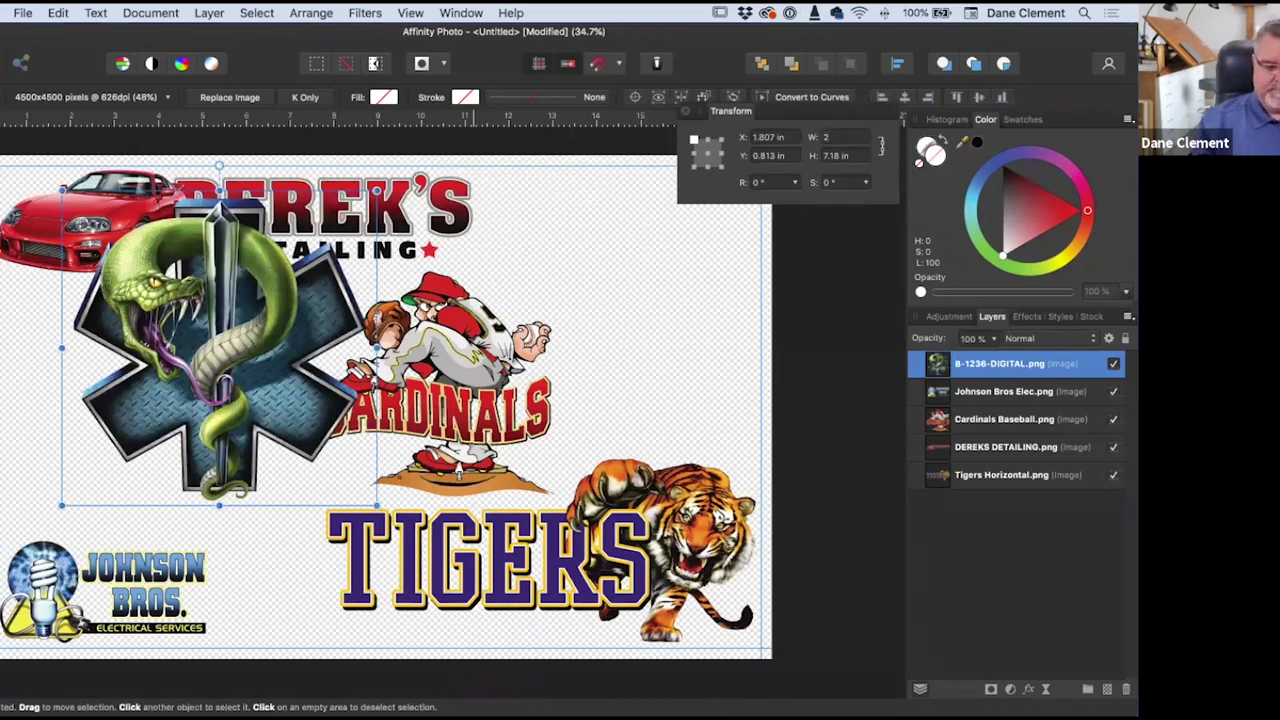
key("Return")
left_click(838, 143)
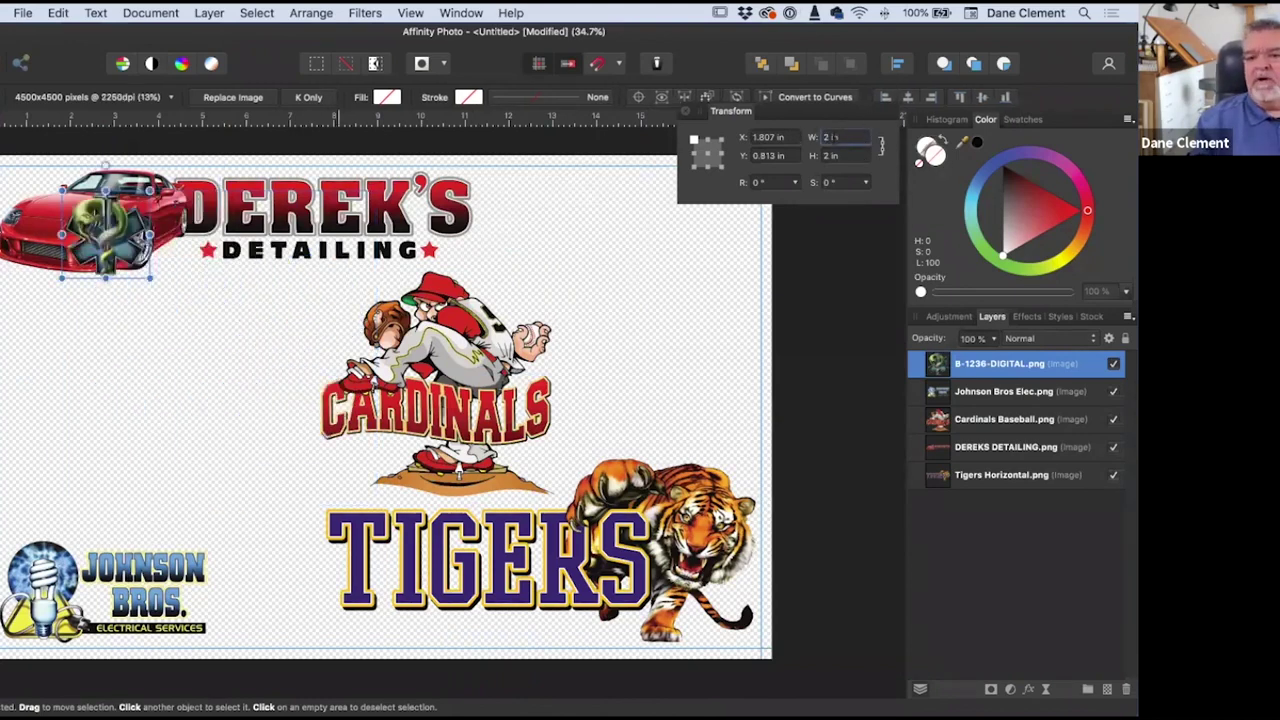
left_click(836, 137)
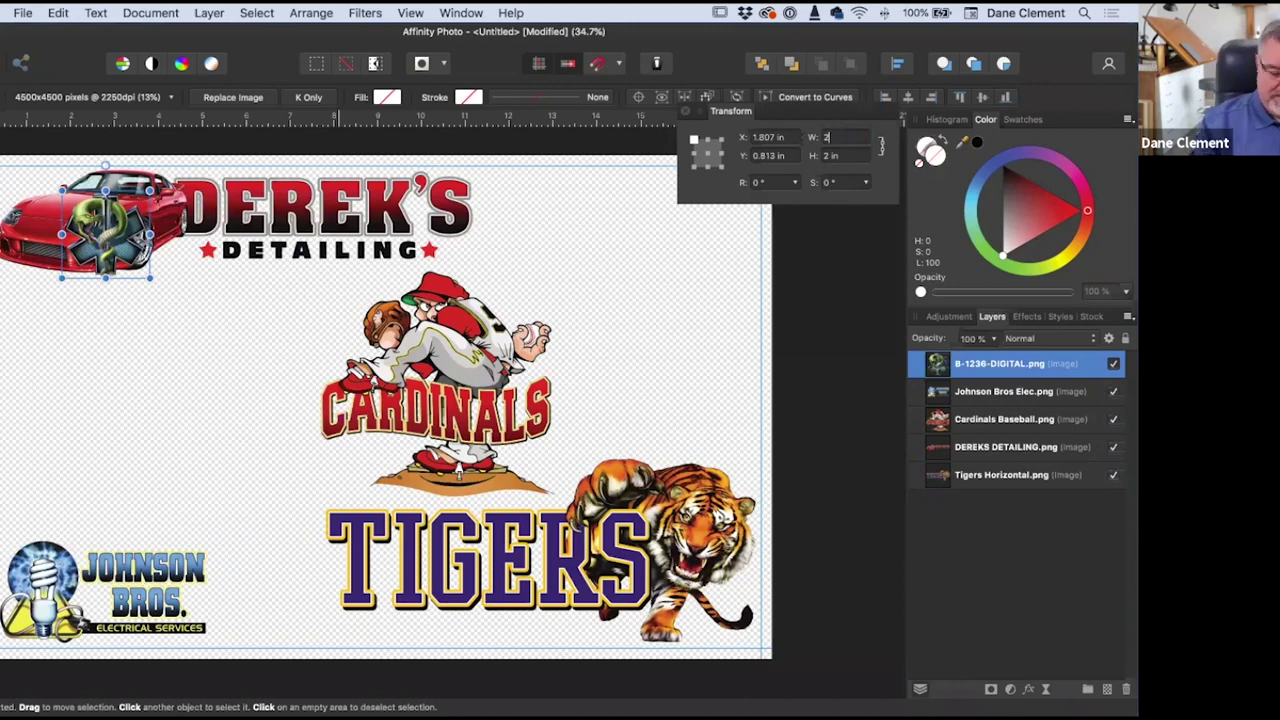
key("Return")
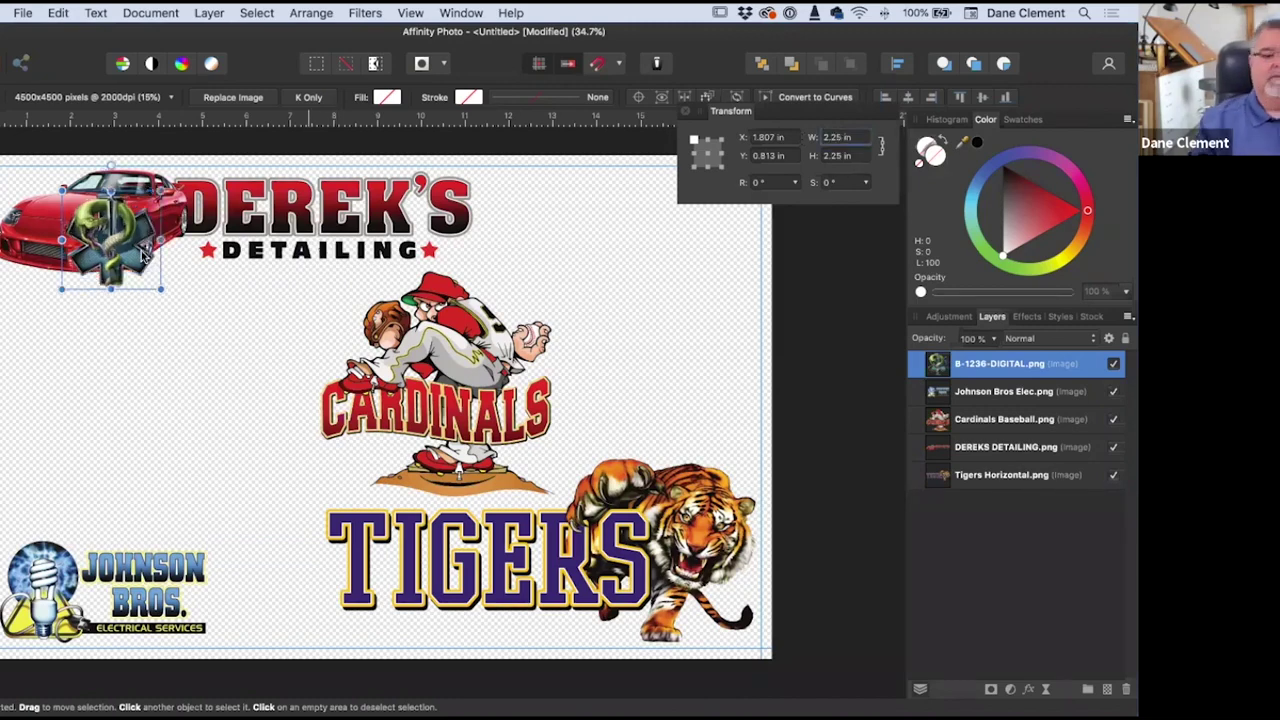
left_click_drag(125, 247, 560, 245)
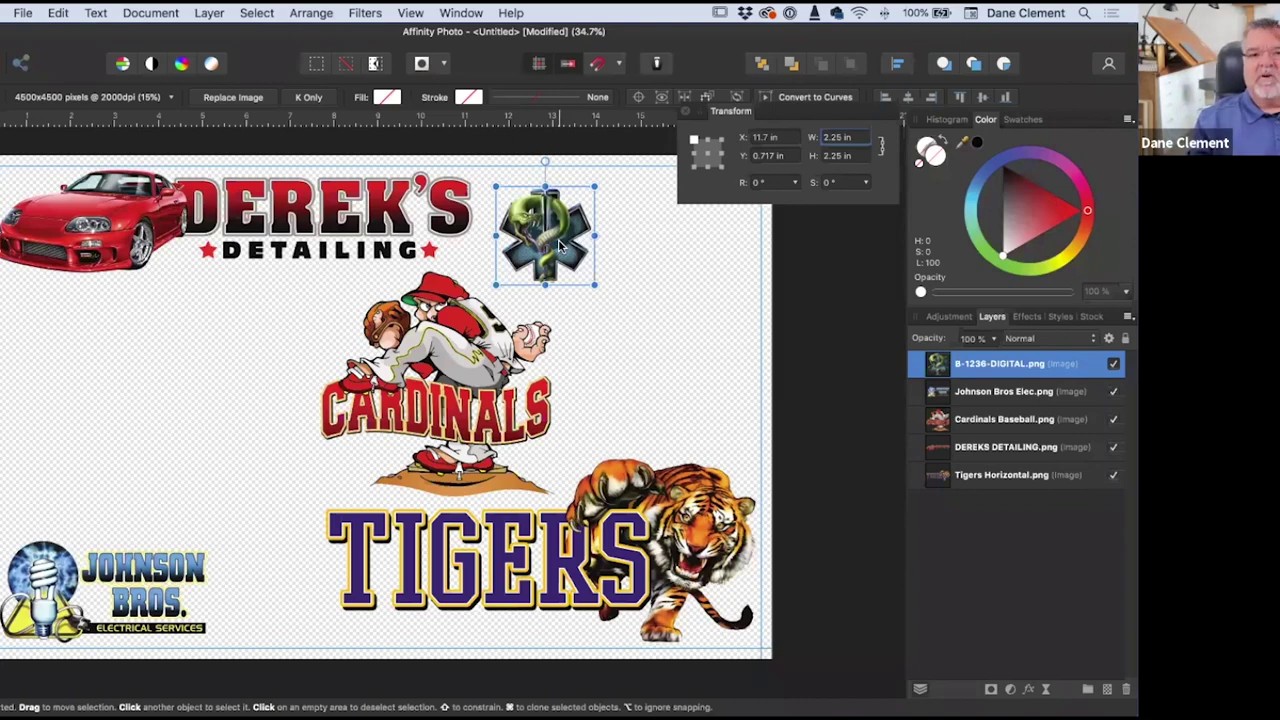
left_click(195, 490)
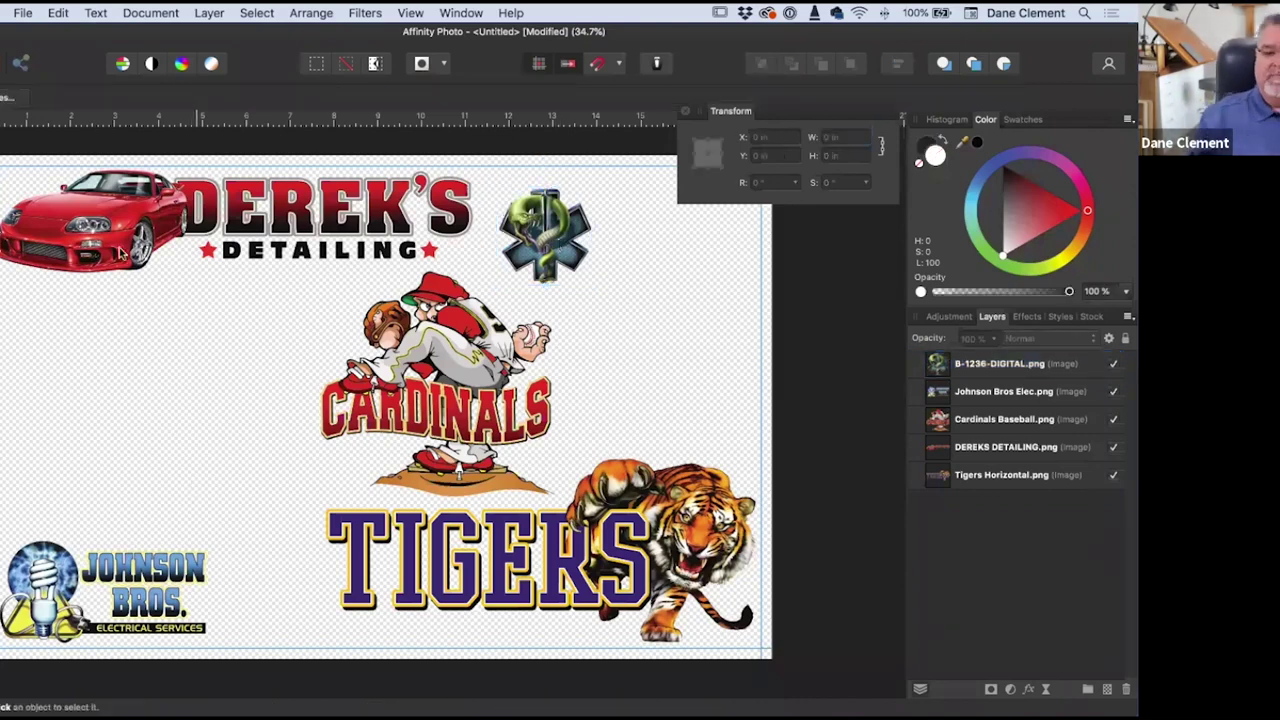
Step: Place J7095-DIGITAL.png in the area beneath the Derek's Detailing artwork and set its width to 1.25 in
left_click(24, 12)
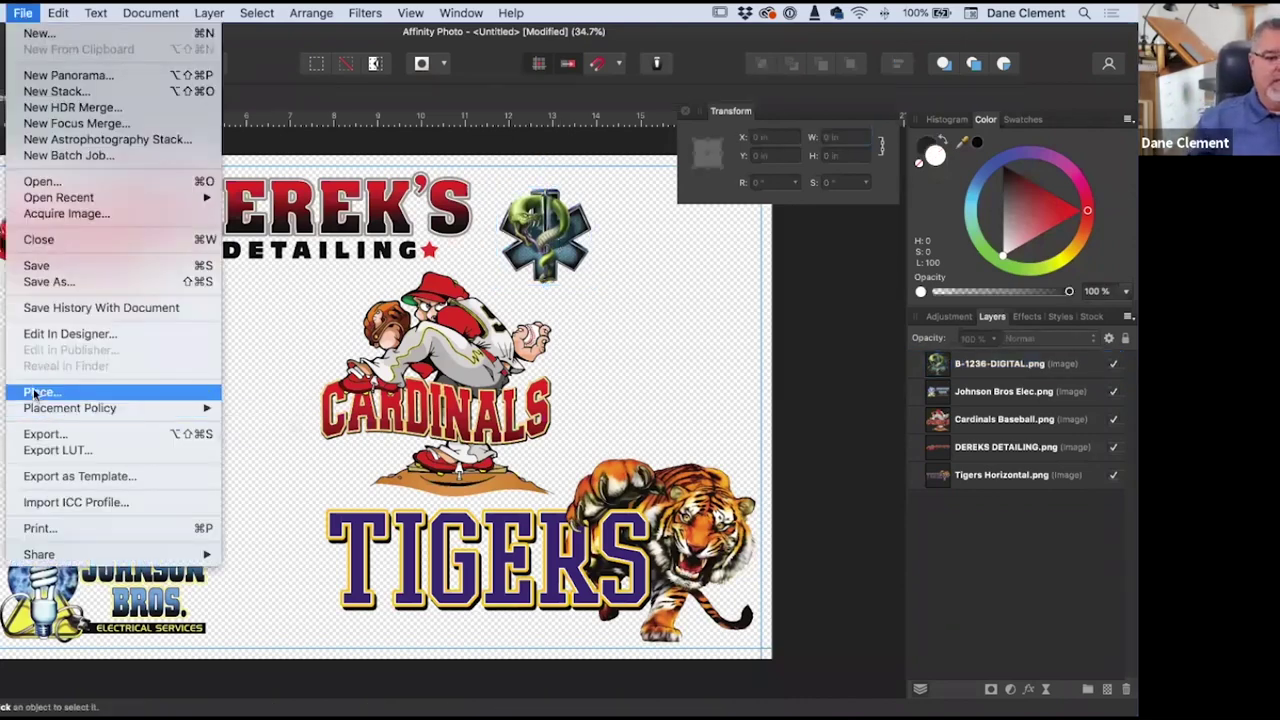
left_click(34, 393)
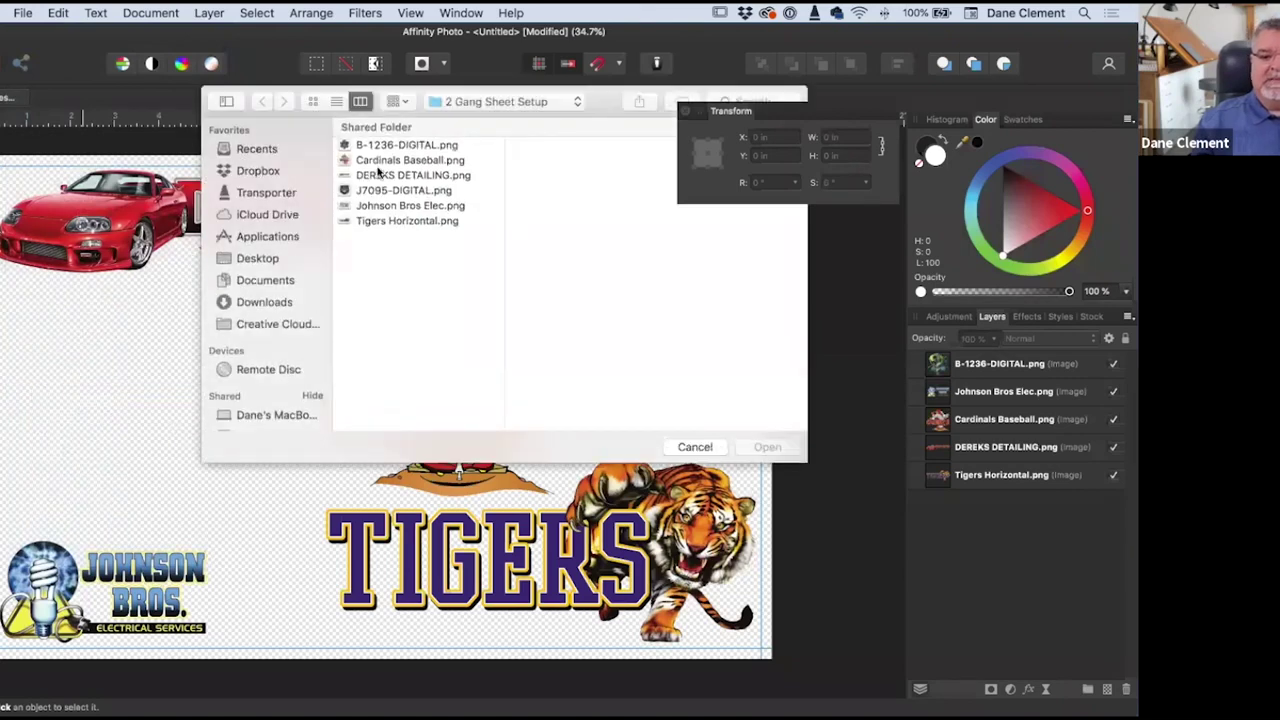
left_click(366, 195)
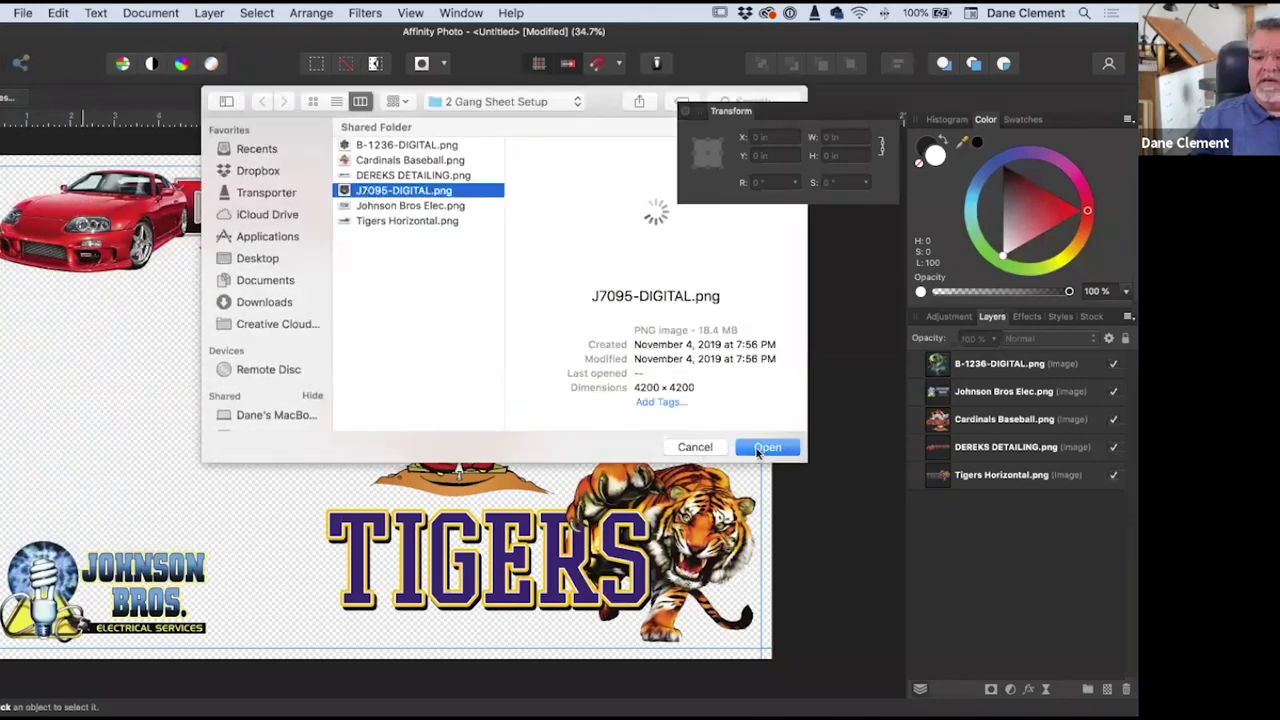
left_click(767, 447)
type("1")
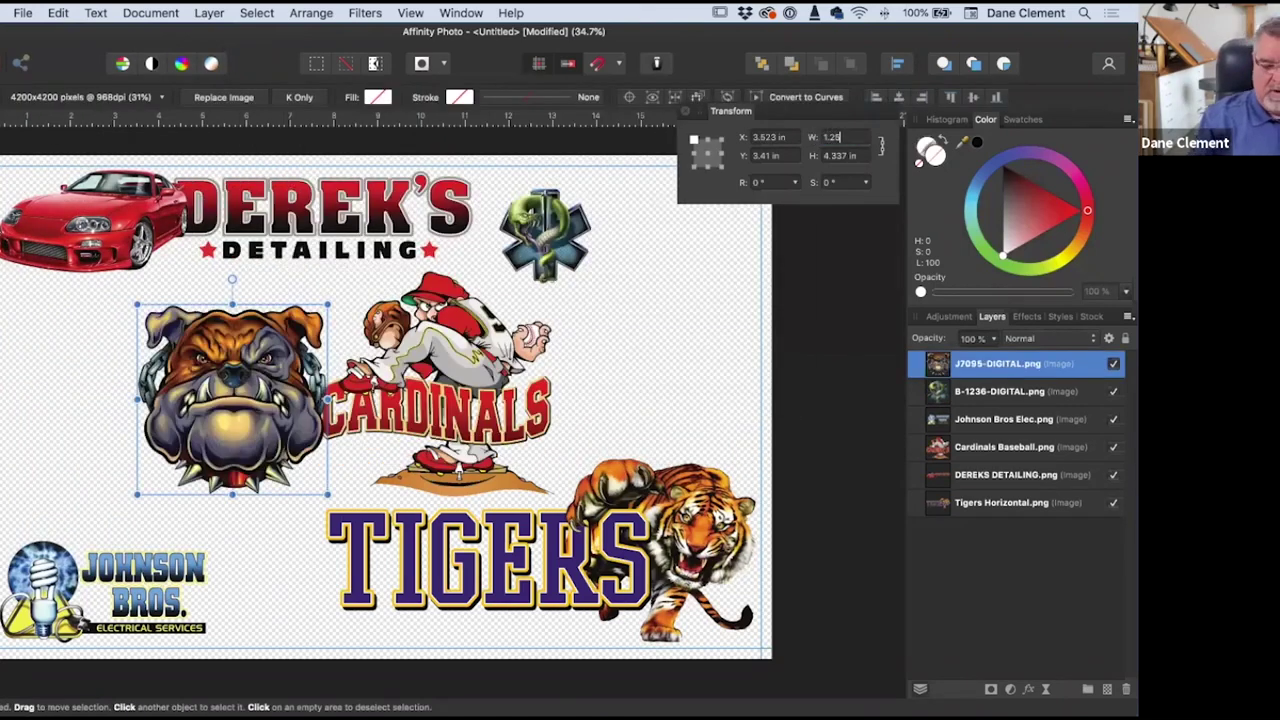
type(".25")
key("Return")
left_click(558, 343)
Step: Move the bulldog artwork into the sheet's upper-right corner against the margin guides
scroll(555, 345, "up", 1)
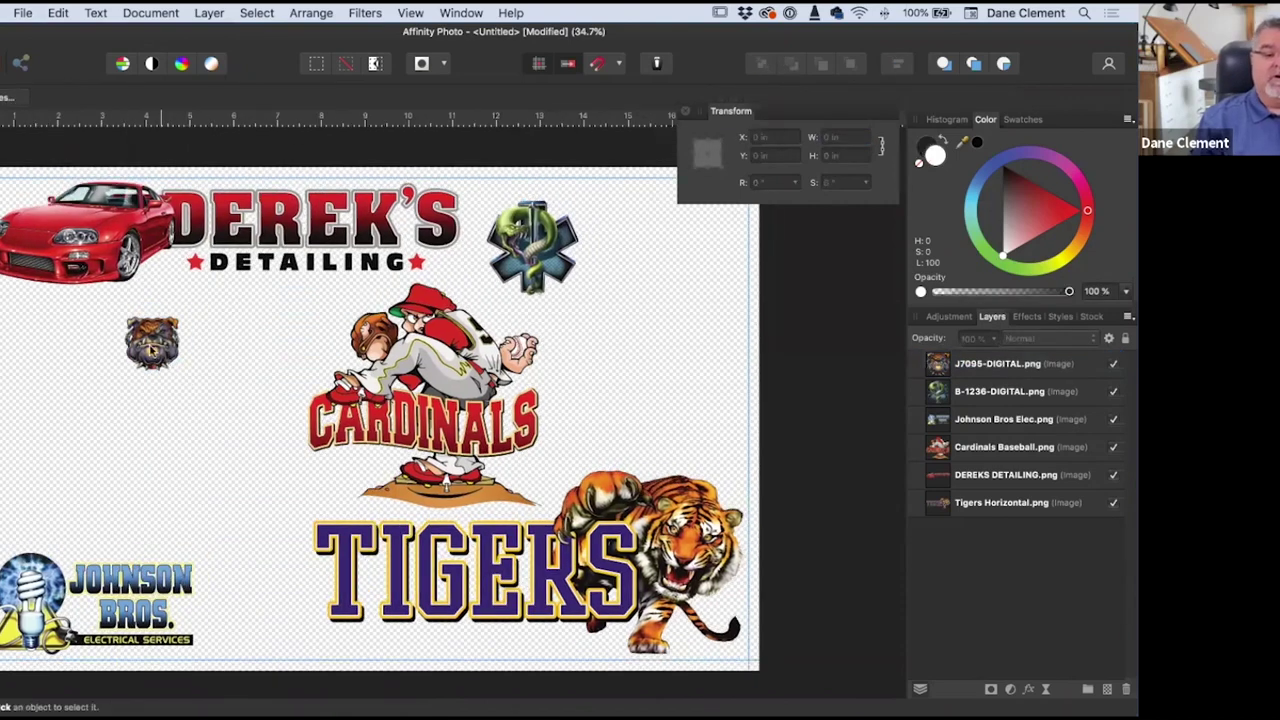
left_click_drag(150, 348, 721, 205)
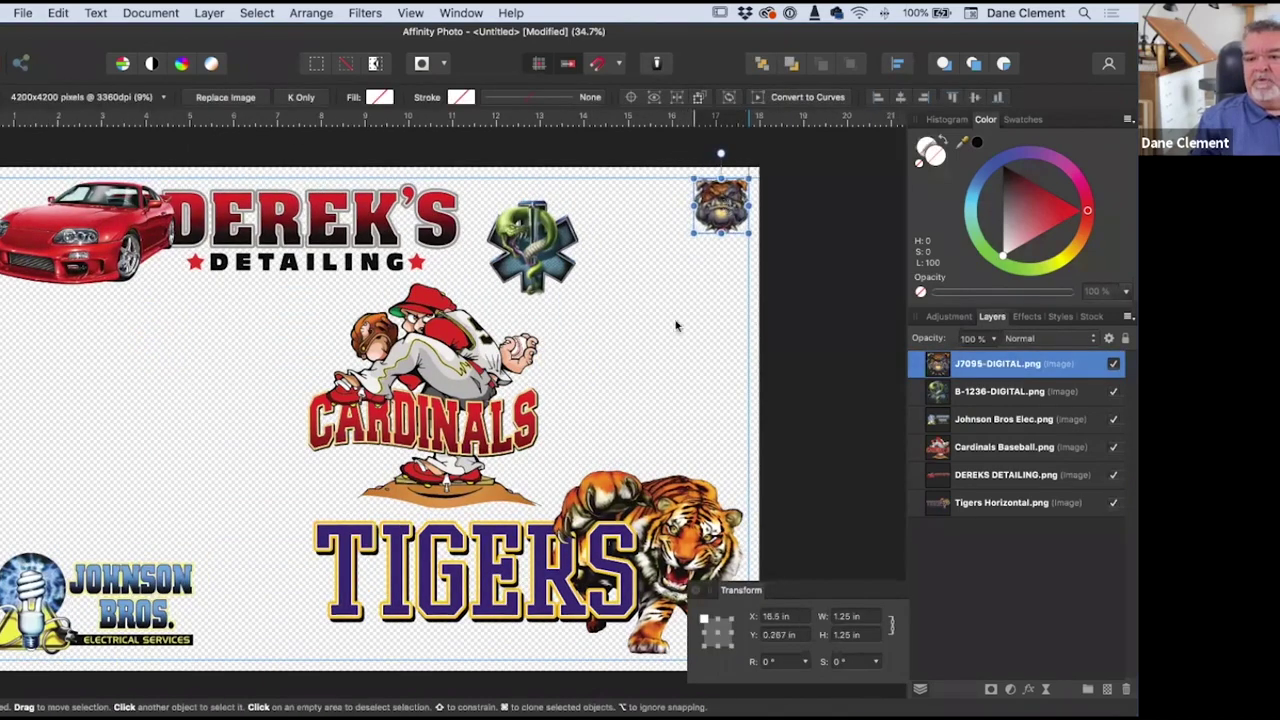
left_click(676, 325)
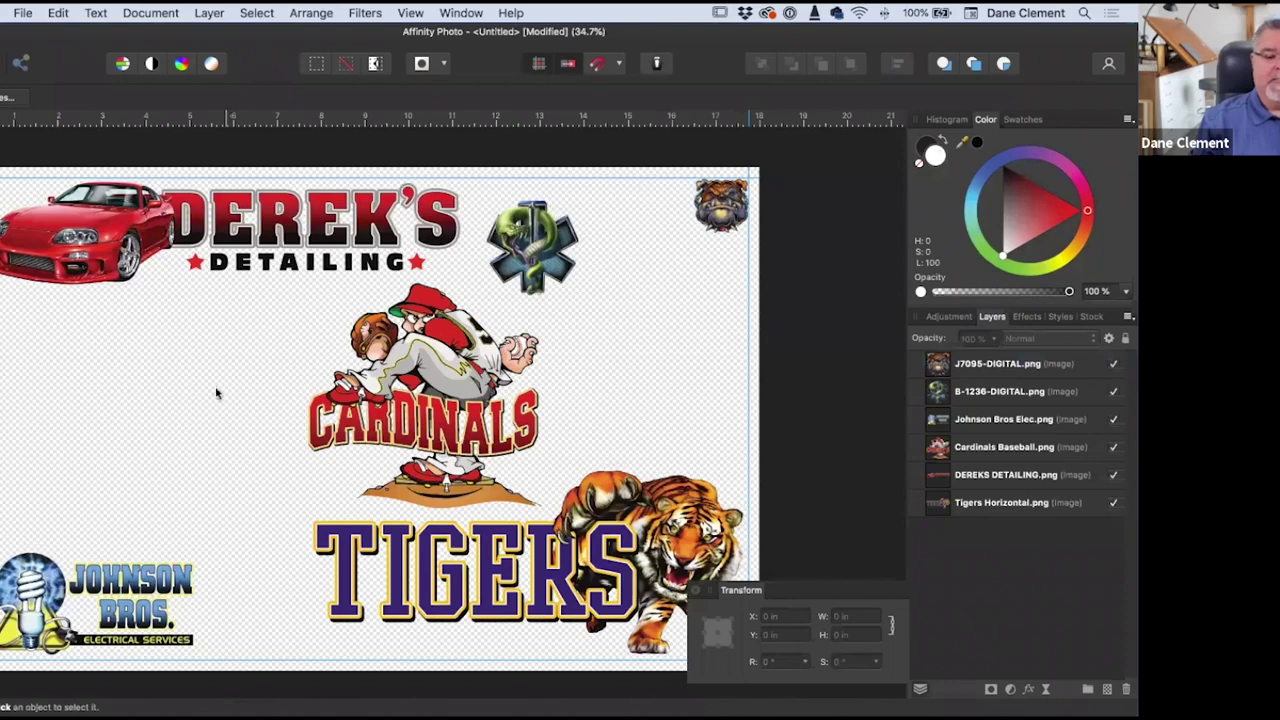
Step: Place OceanSide-SA.png beneath the Derek's Detailing artwork, scaled down to about 5.05 in wide
left_click(17, 12)
left_click(71, 389)
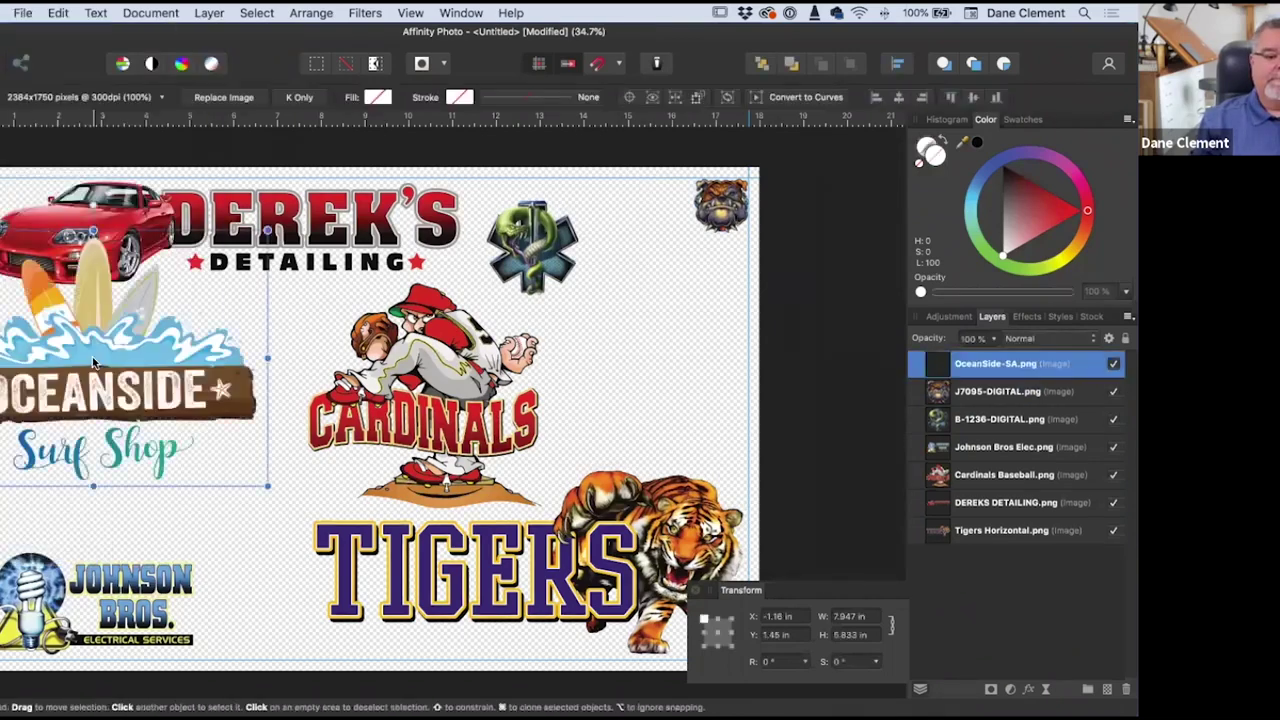
left_click_drag(266, 486, 130, 390)
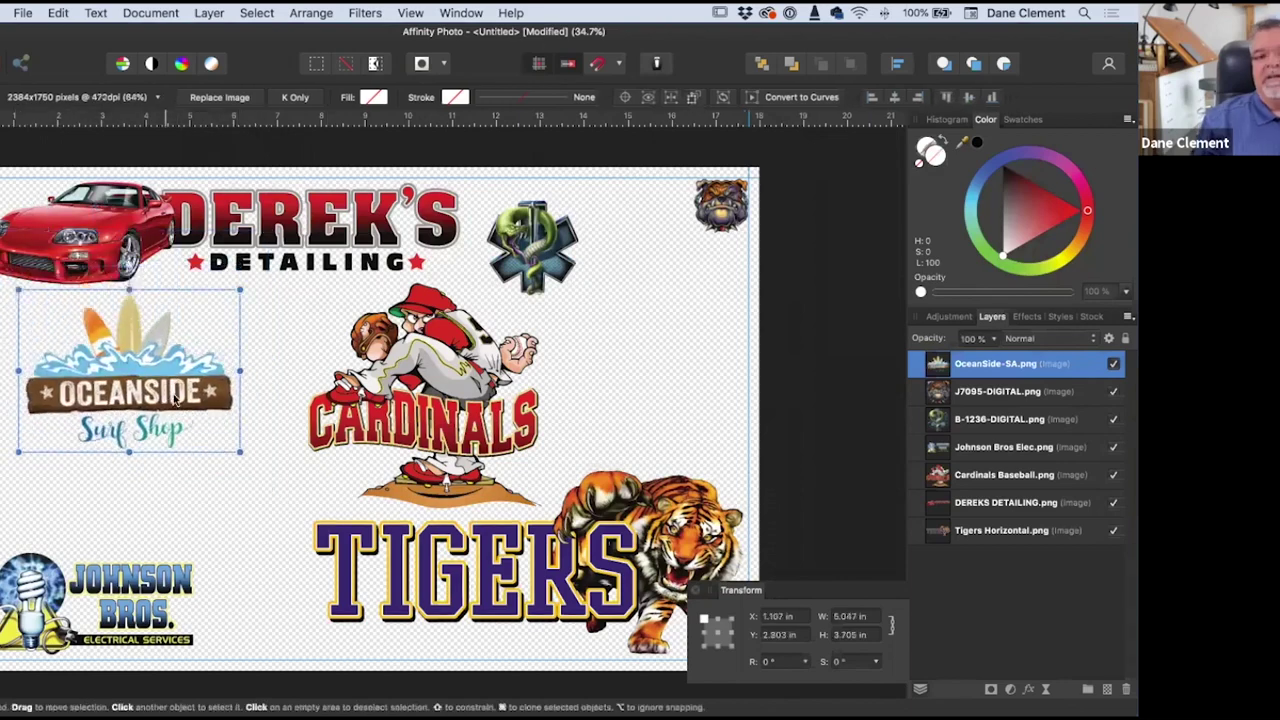
Step: Set the Oceanside artwork's width to 3.5 in and shift it slightly down and left beneath the red car
left_click(875, 616)
type("3.5")
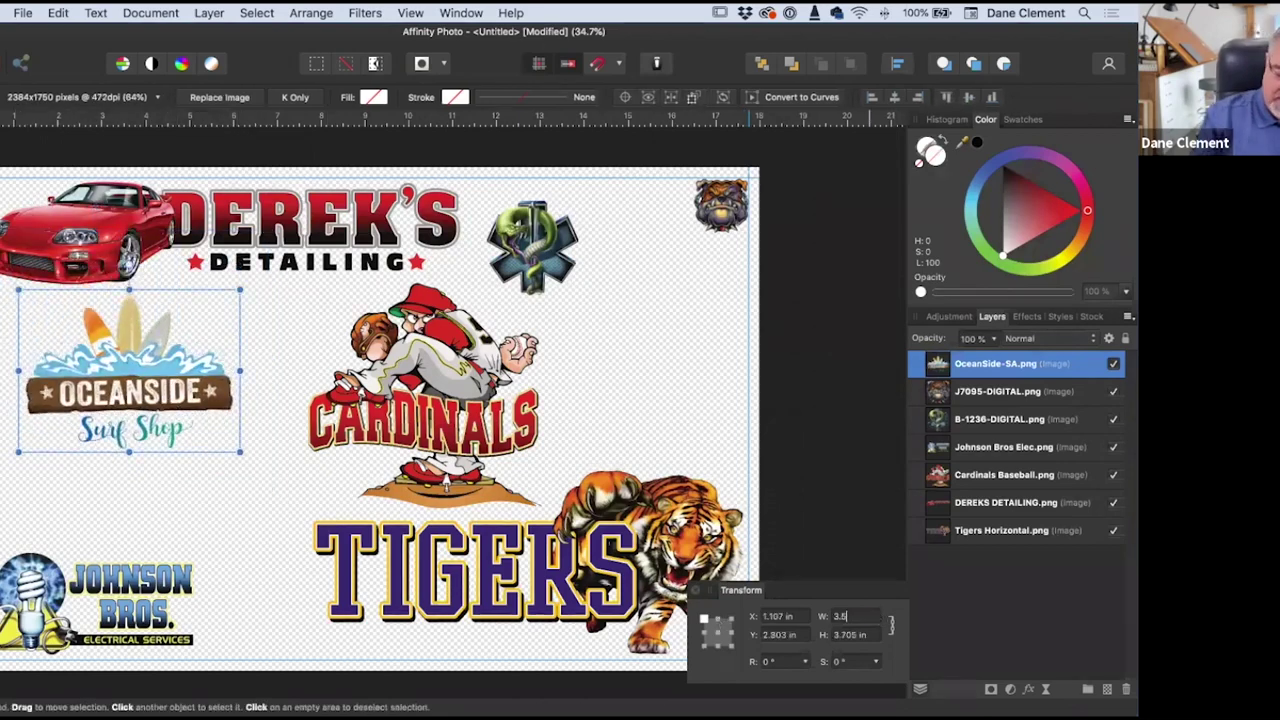
key("Return")
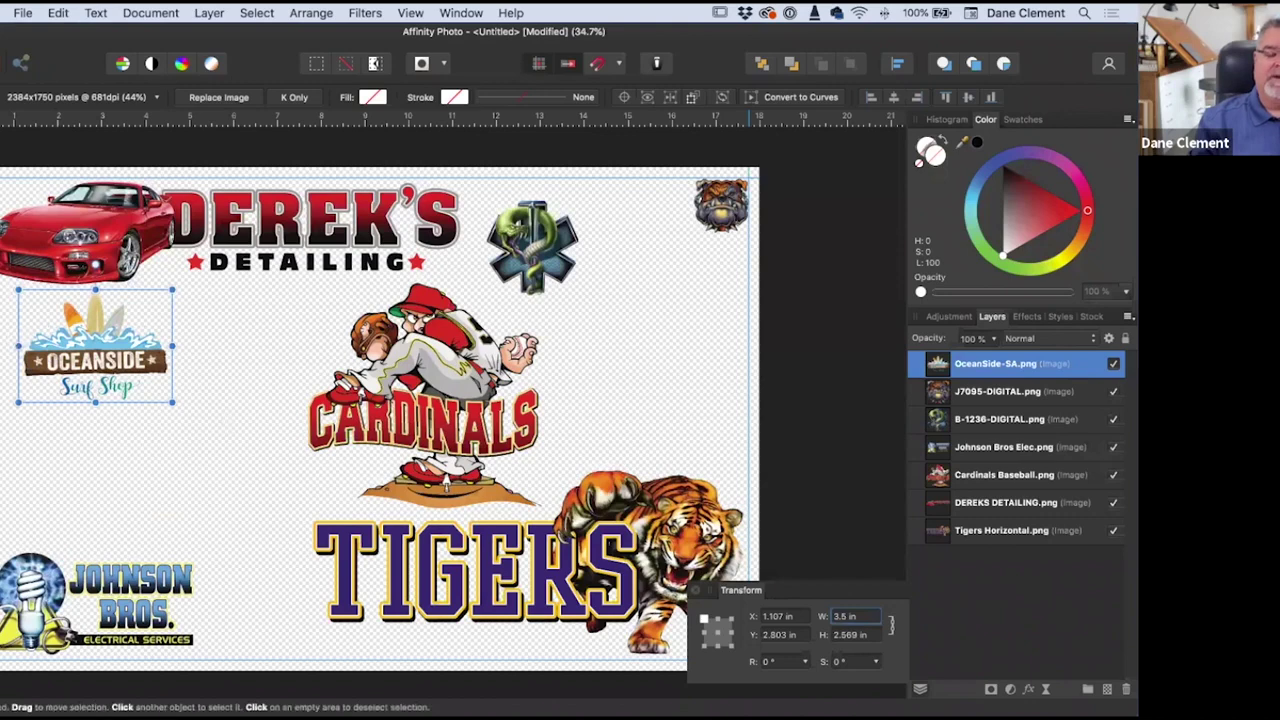
left_click(10, 343)
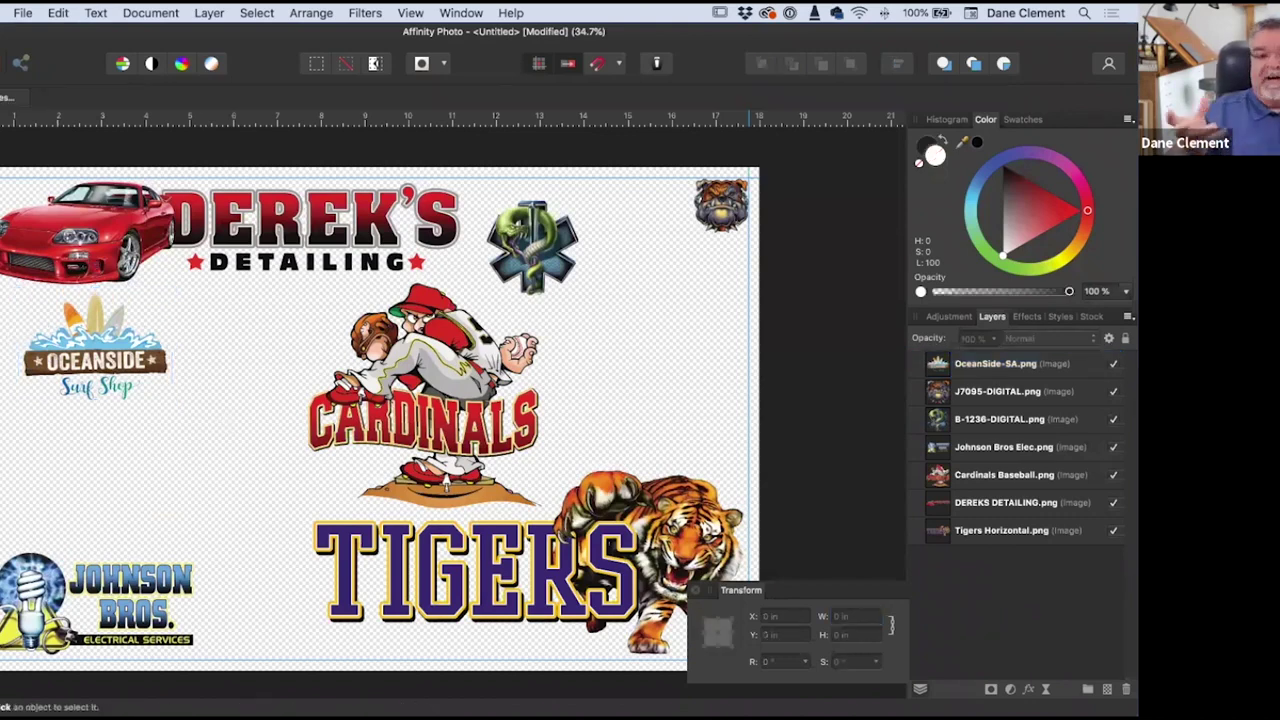
left_click(104, 372)
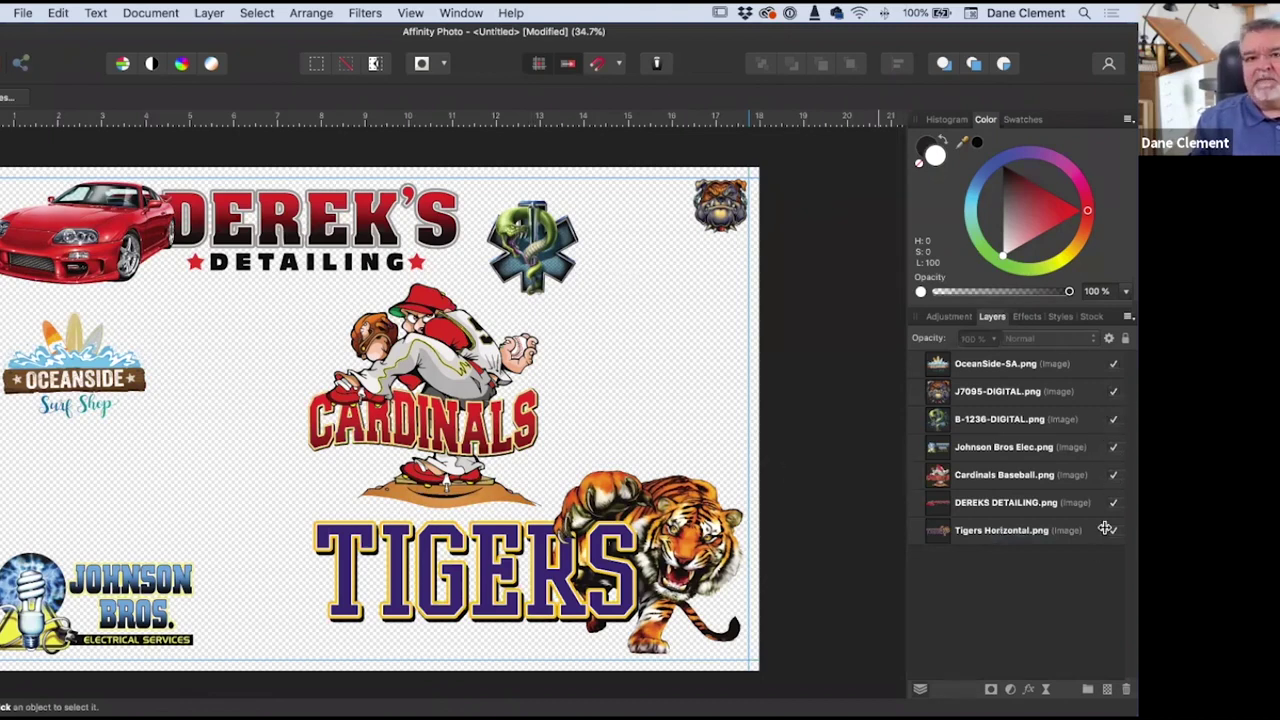
Step: Hide the Cardinals Baseball, B-1236-DIGITAL, DEREKS DETAILING, OceanSide-SA and Johnson Bros Elec layers
left_click(1113, 475)
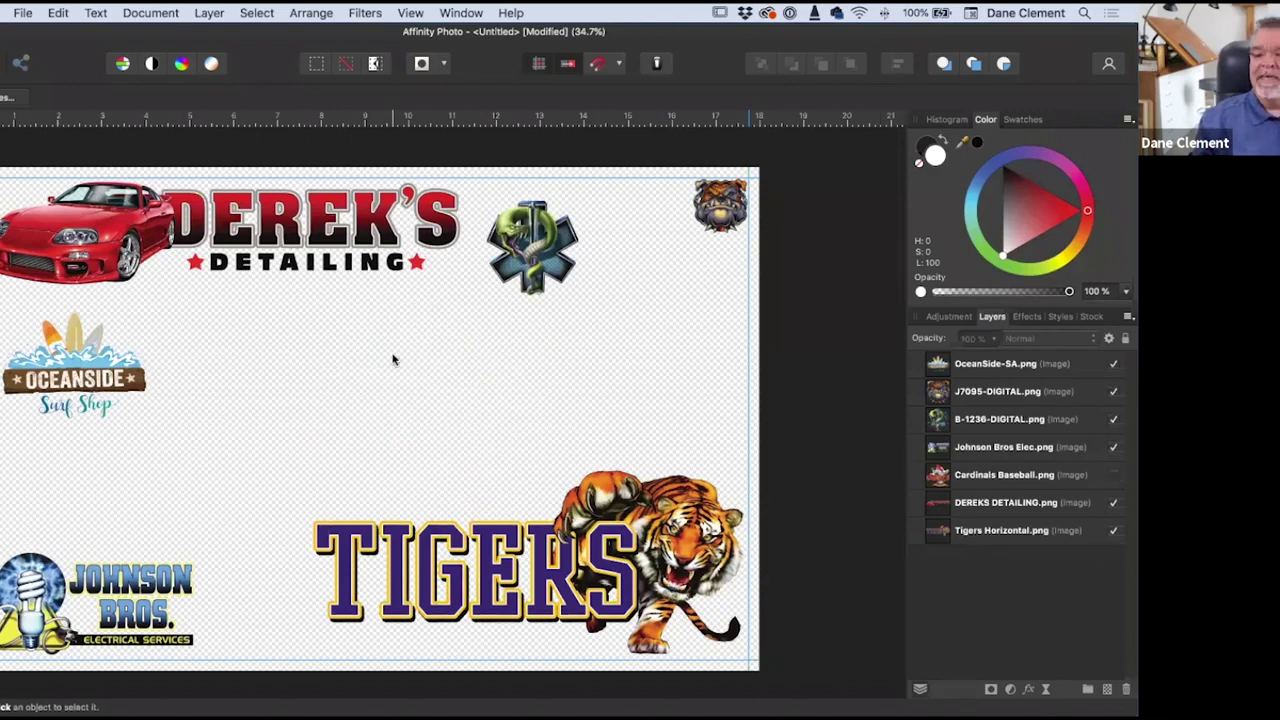
left_click(1113, 476)
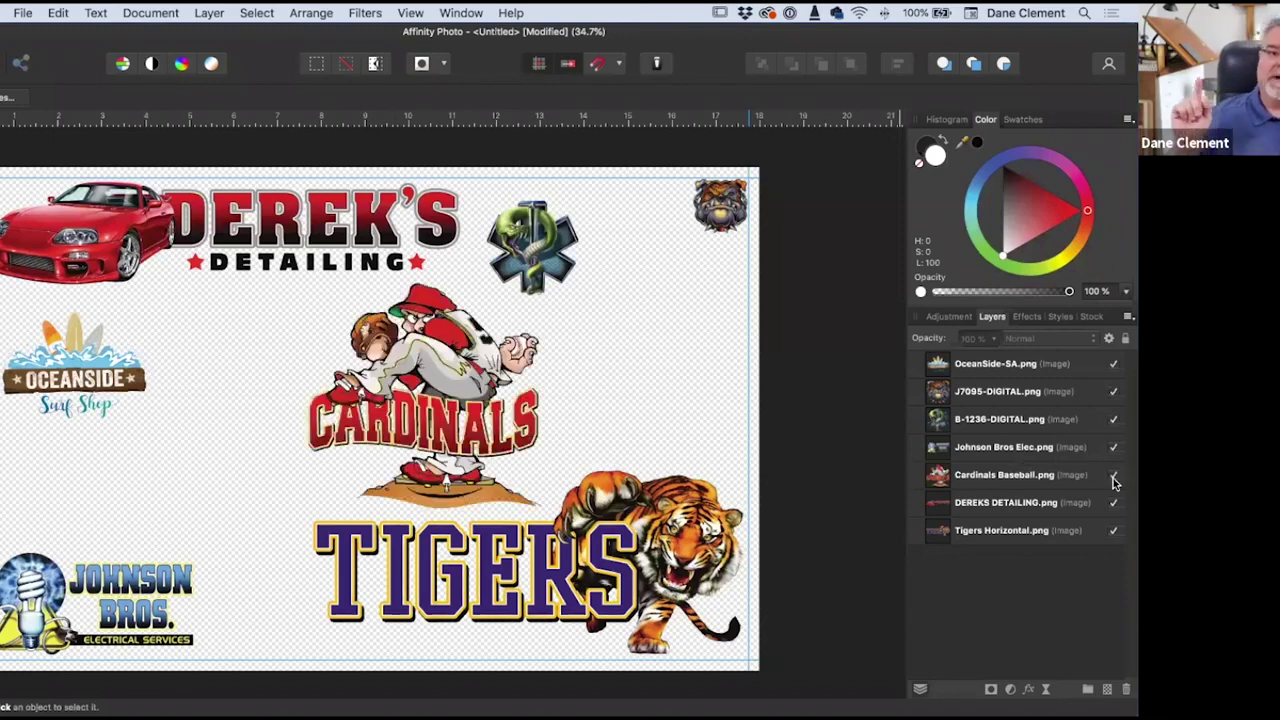
left_click(1113, 476)
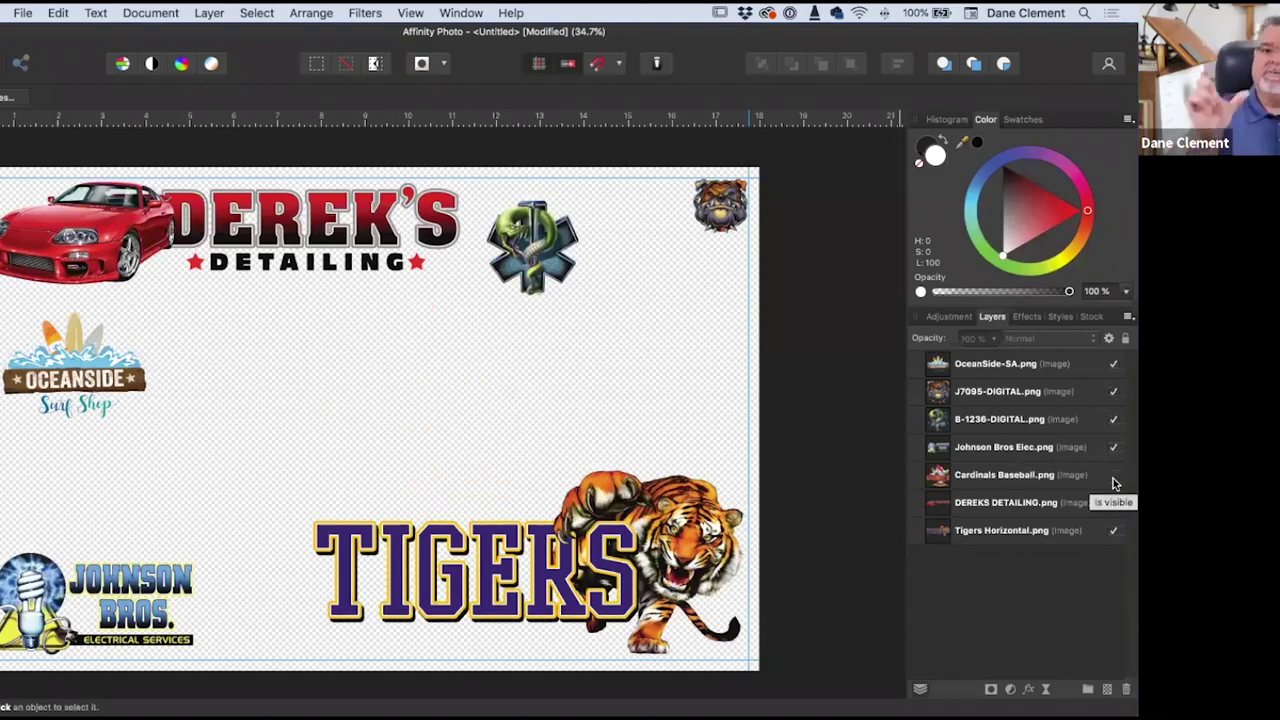
left_click(1112, 420)
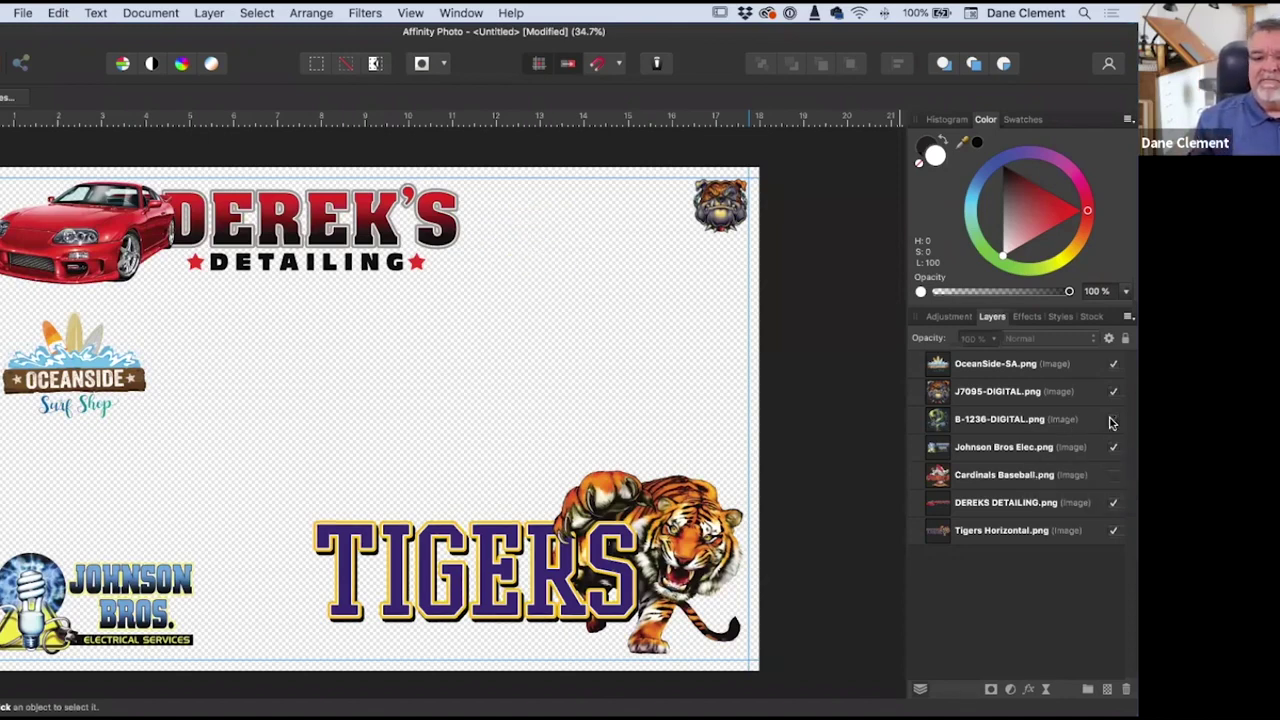
left_click(1113, 503)
left_click(1113, 364)
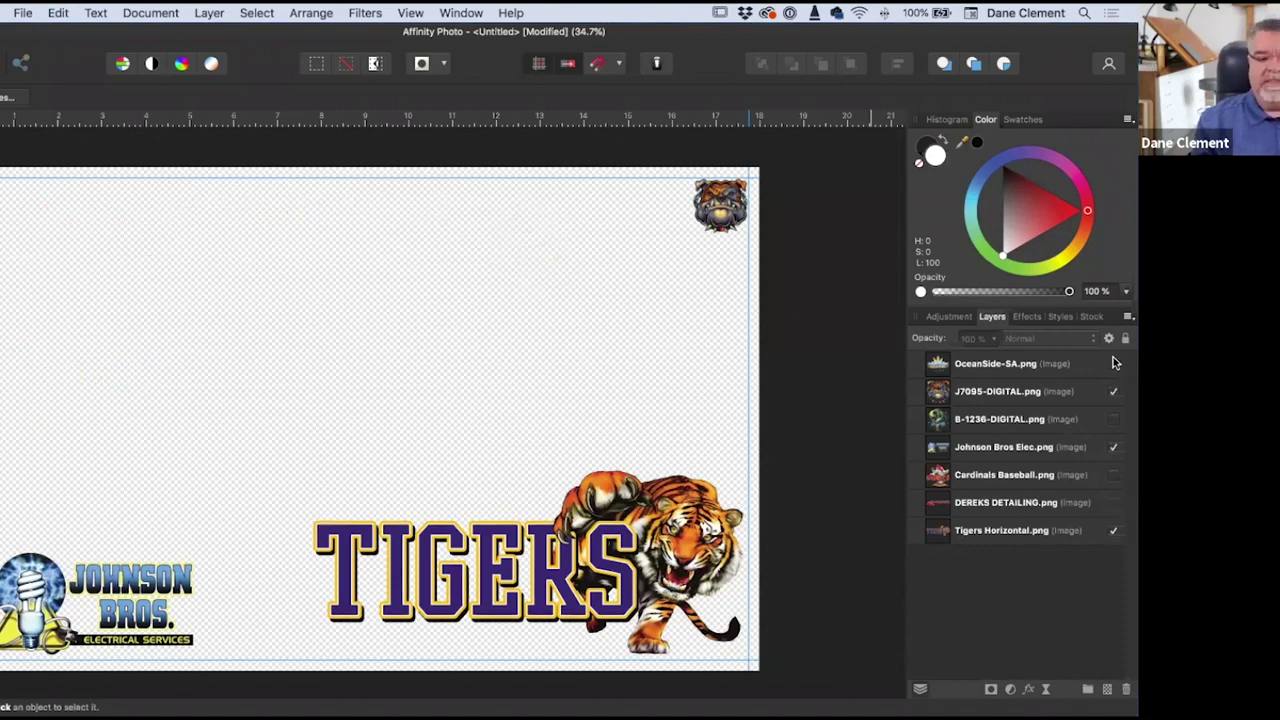
left_click(1115, 447)
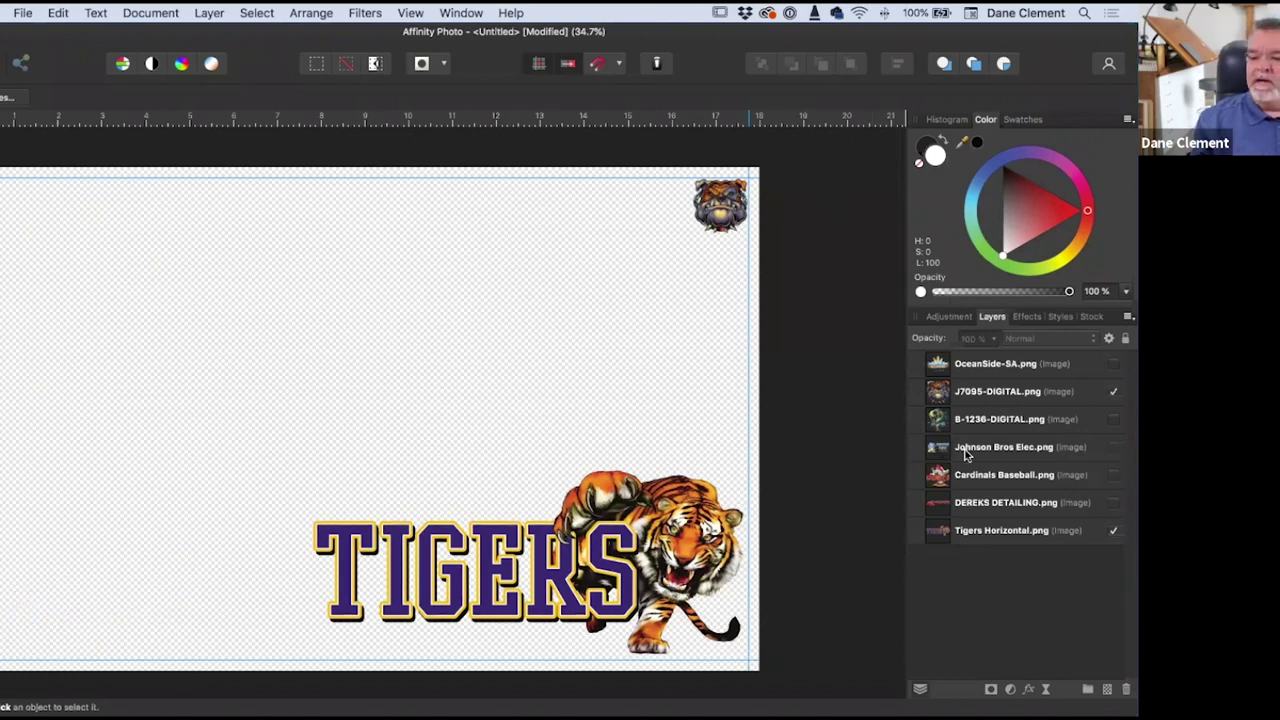
Step: Duplicate the J7095-DIGITAL bulldog artwork and place the copy immediately left of the original along the upper margin guide
left_click(944, 393)
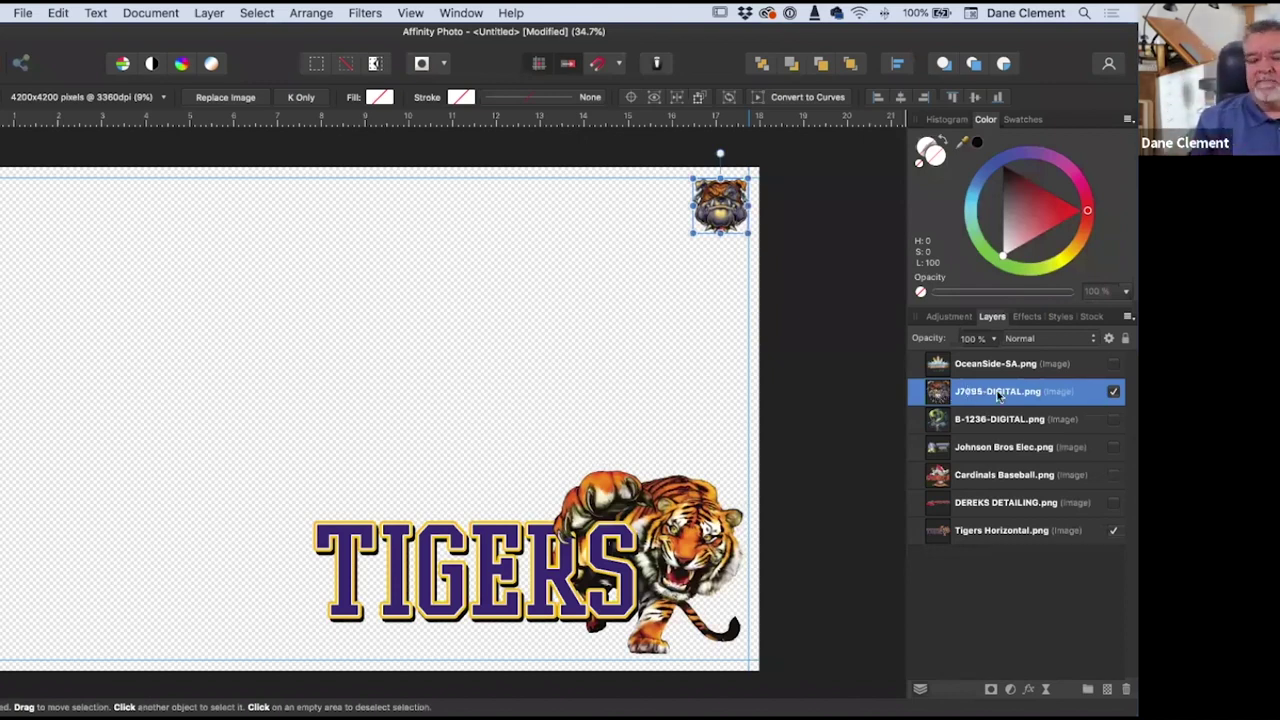
right_click(940, 393)
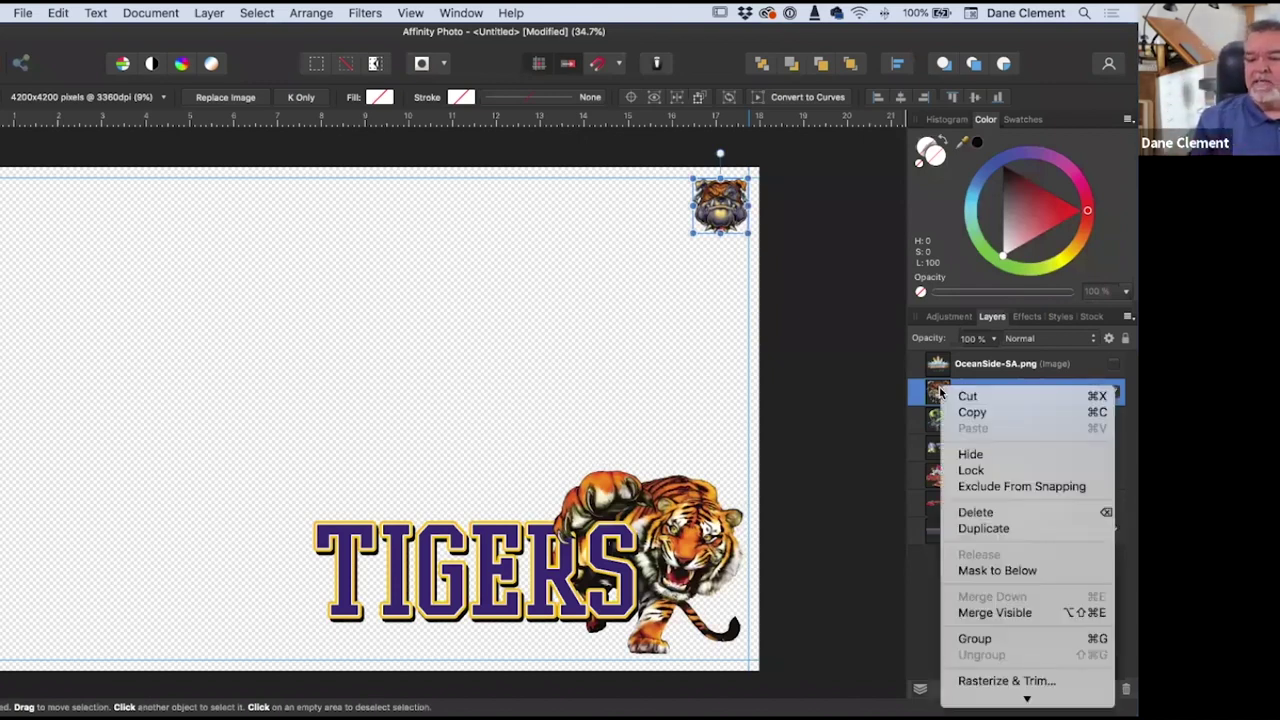
left_click(1013, 529)
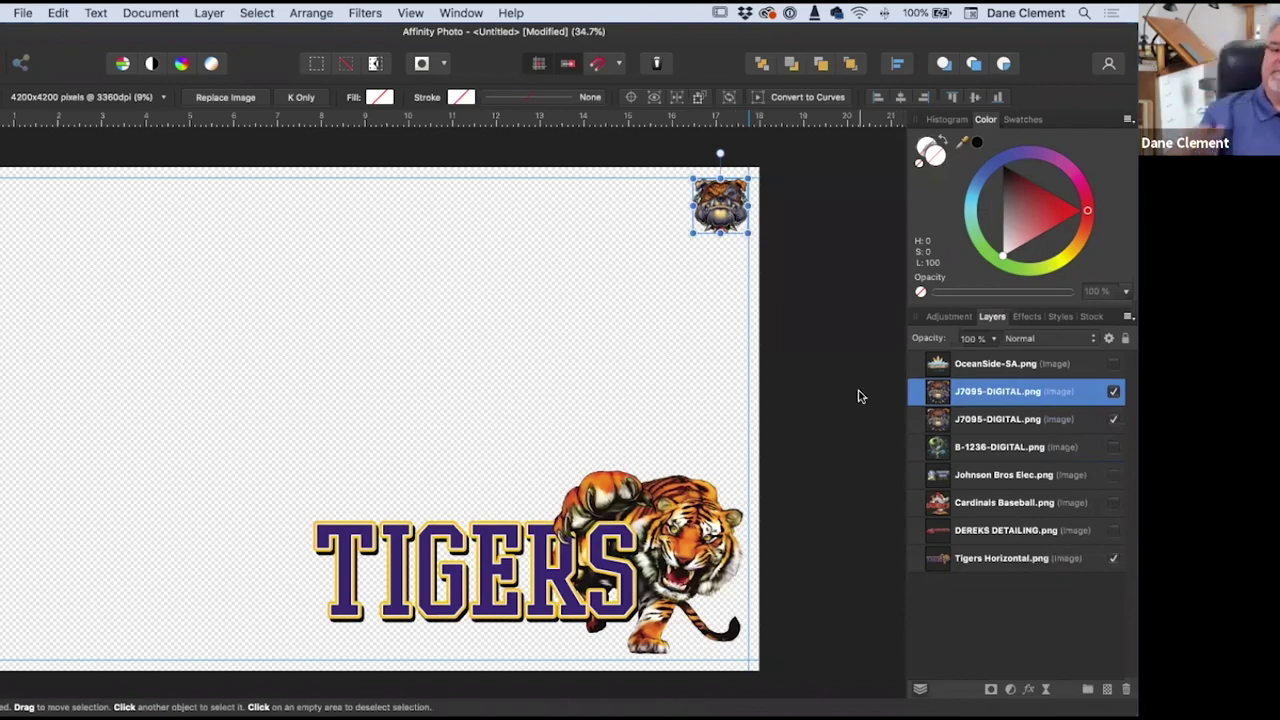
left_click_drag(729, 205, 681, 196)
left_click(656, 293)
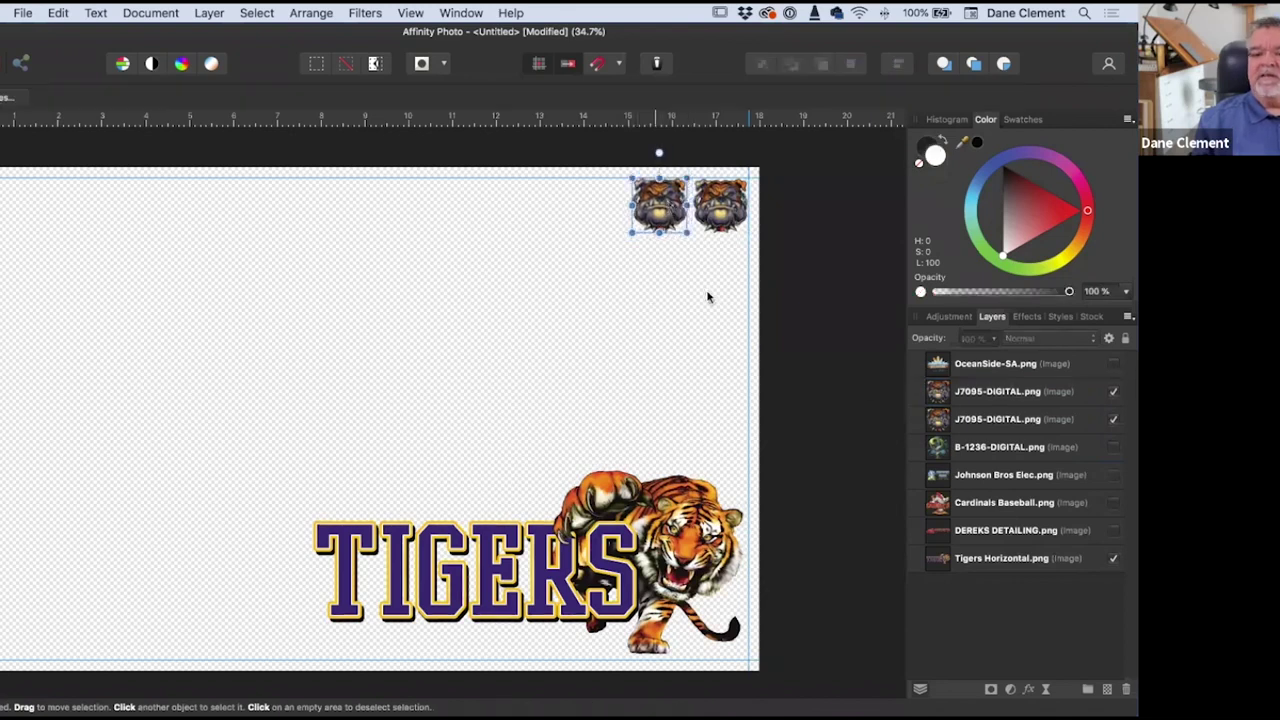
Step: With the Tigers Horizontal layer hidden, merge the visible bulldogs into a new layer and place that pair below the first row
left_click(945, 398)
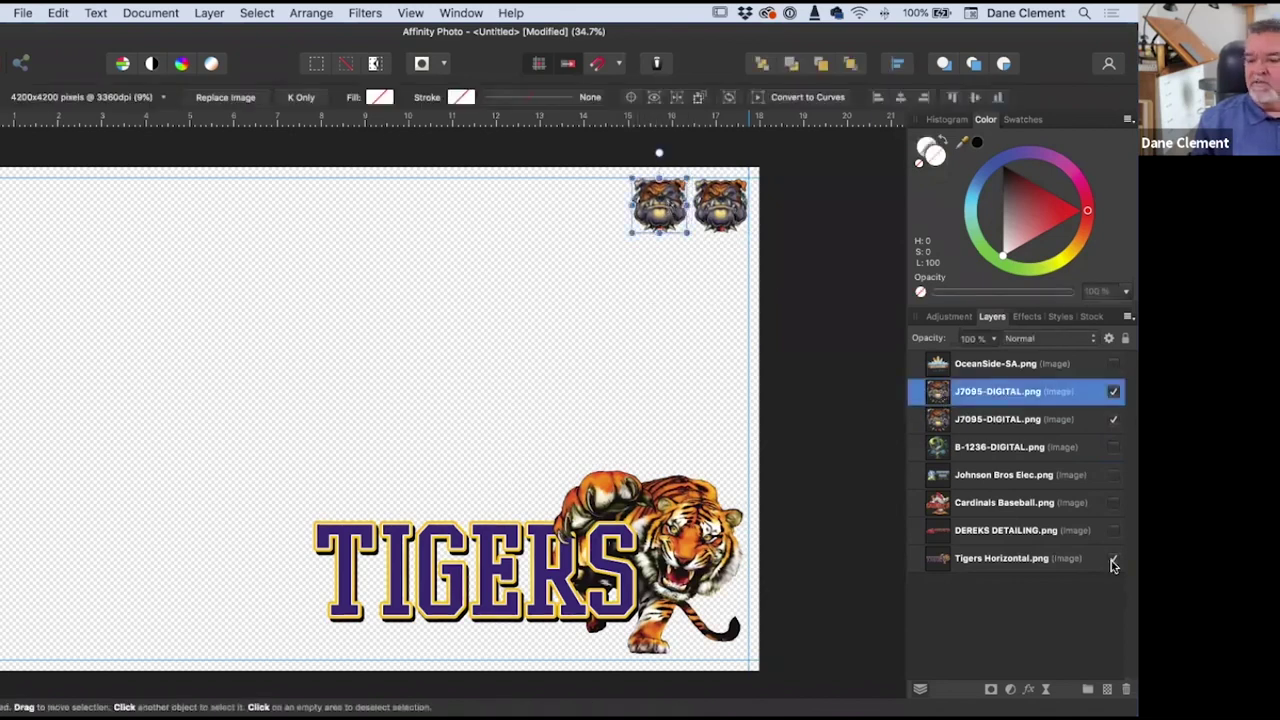
left_click(1113, 560)
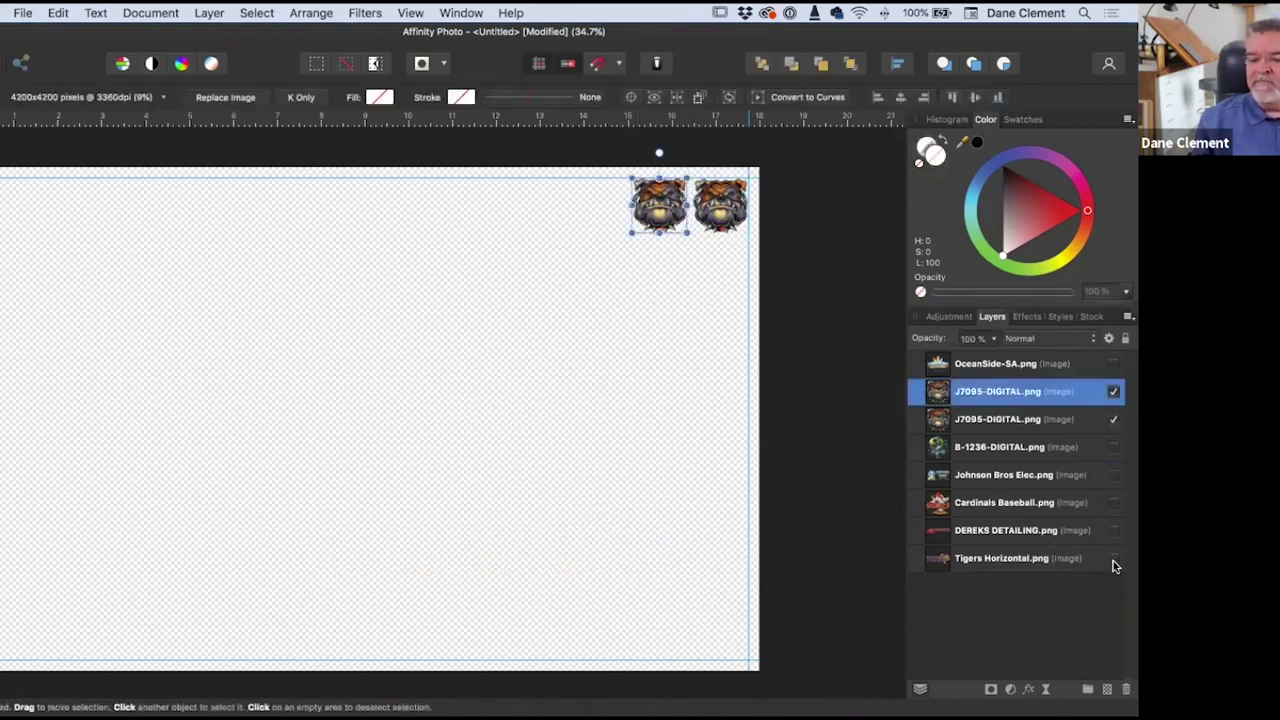
right_click(935, 398)
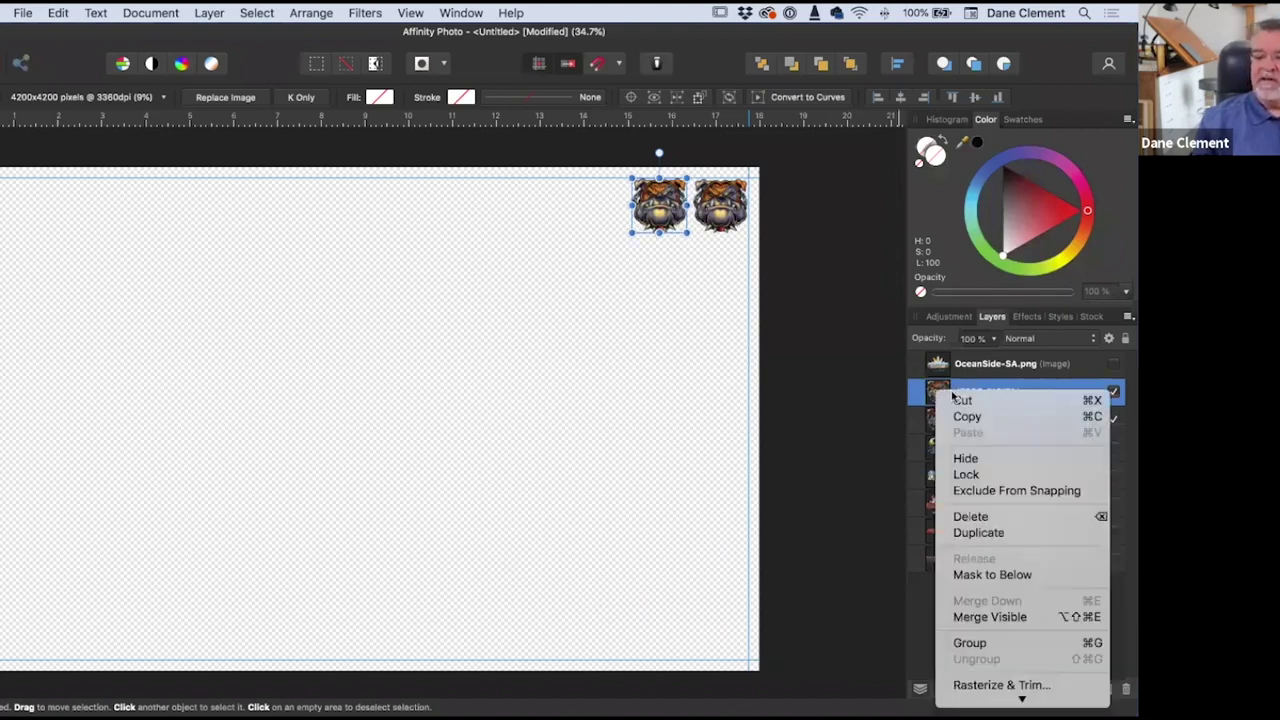
scroll(965, 450, "down", 1)
left_click(990, 601)
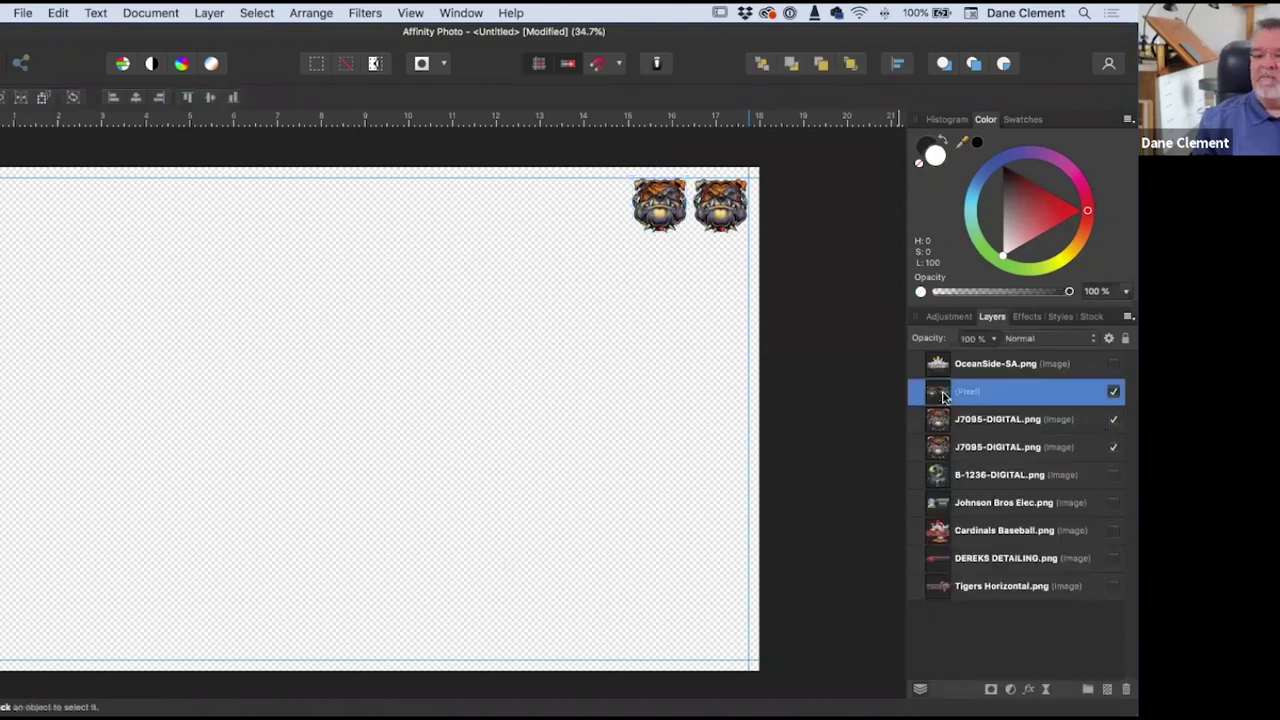
left_click_drag(717, 206, 716, 274)
Step: Duplicate the merged bulldog pair twice and stack the copies below as the third and fourth rows
right_click(948, 398)
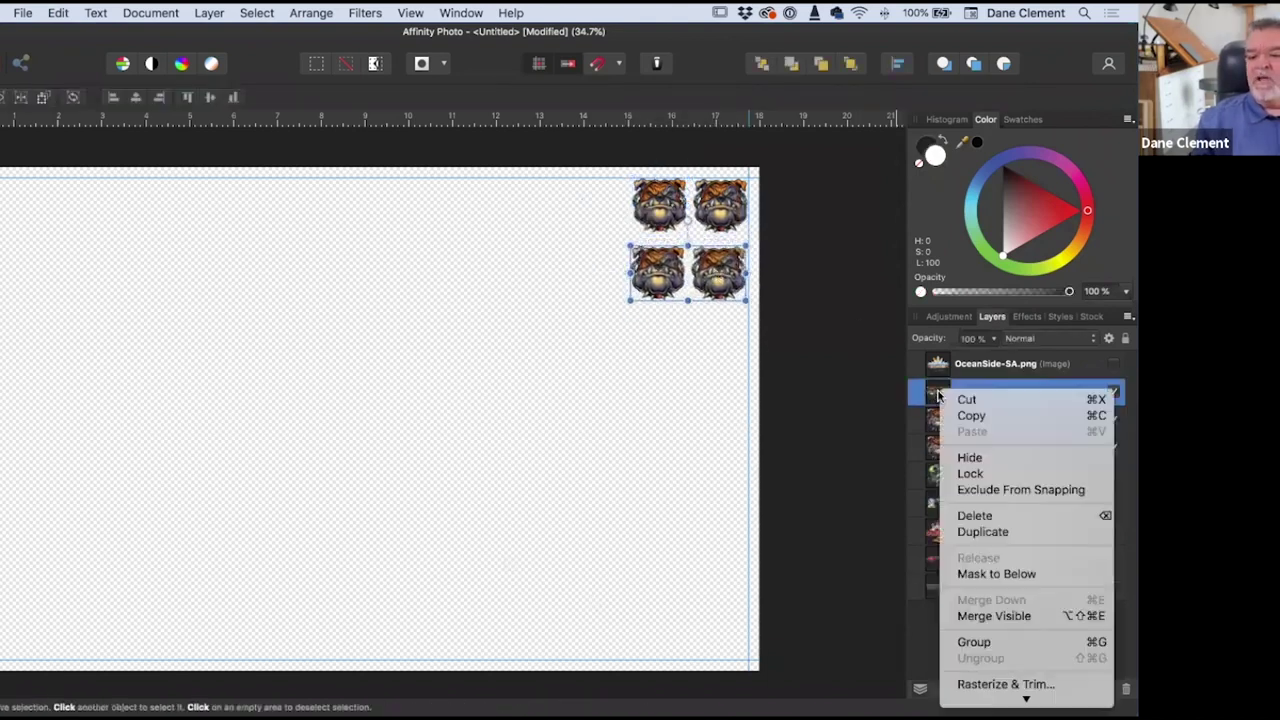
left_click(976, 532)
left_click_drag(700, 300, 698, 342)
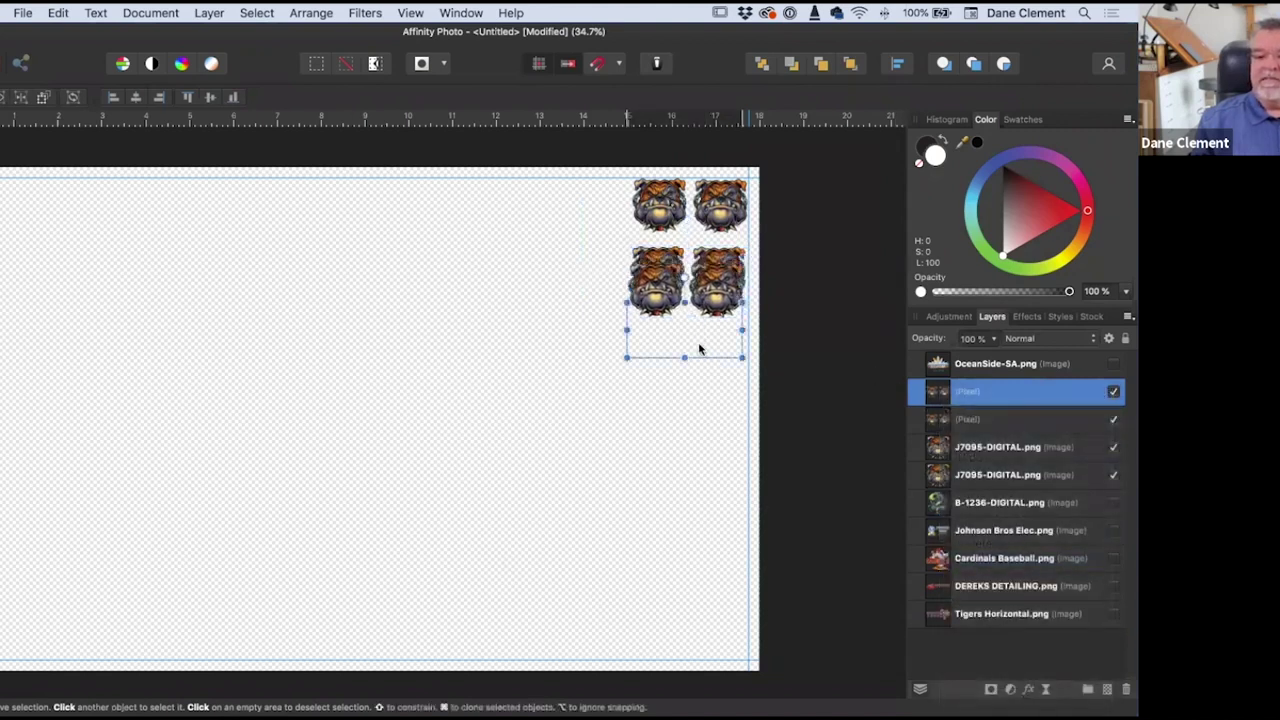
right_click(940, 393)
left_click(964, 536)
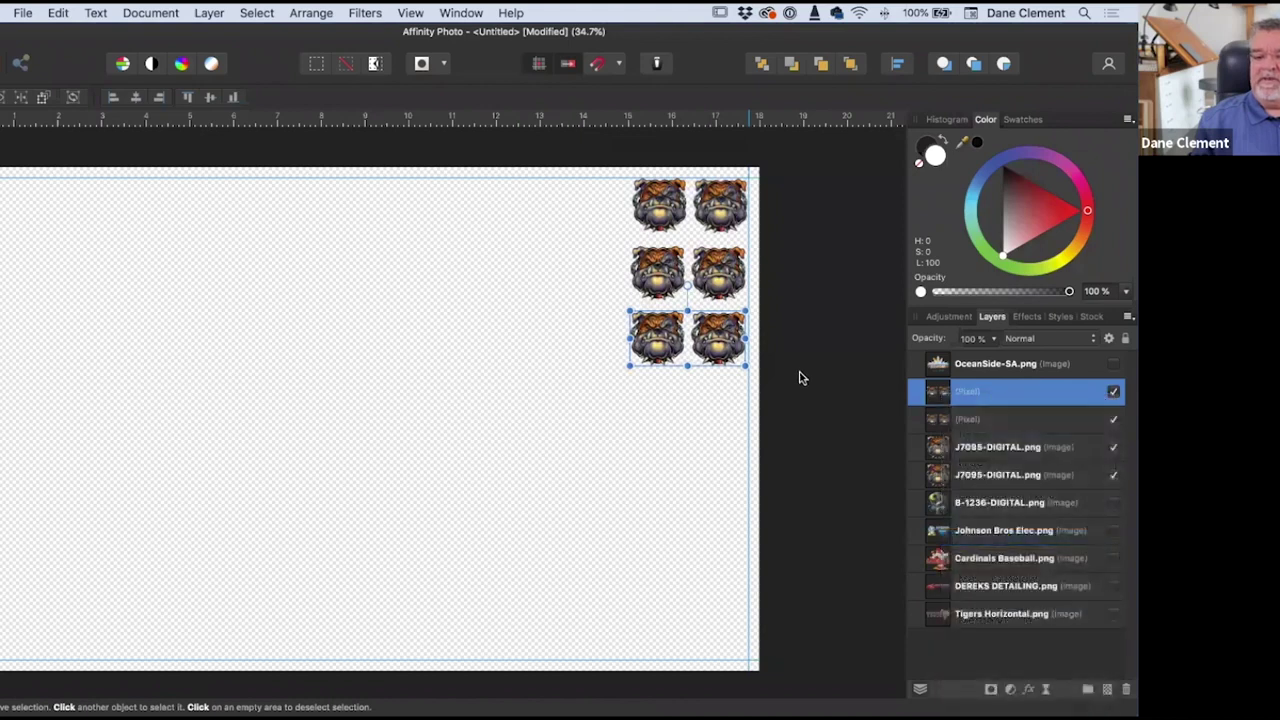
left_click_drag(706, 355, 705, 416)
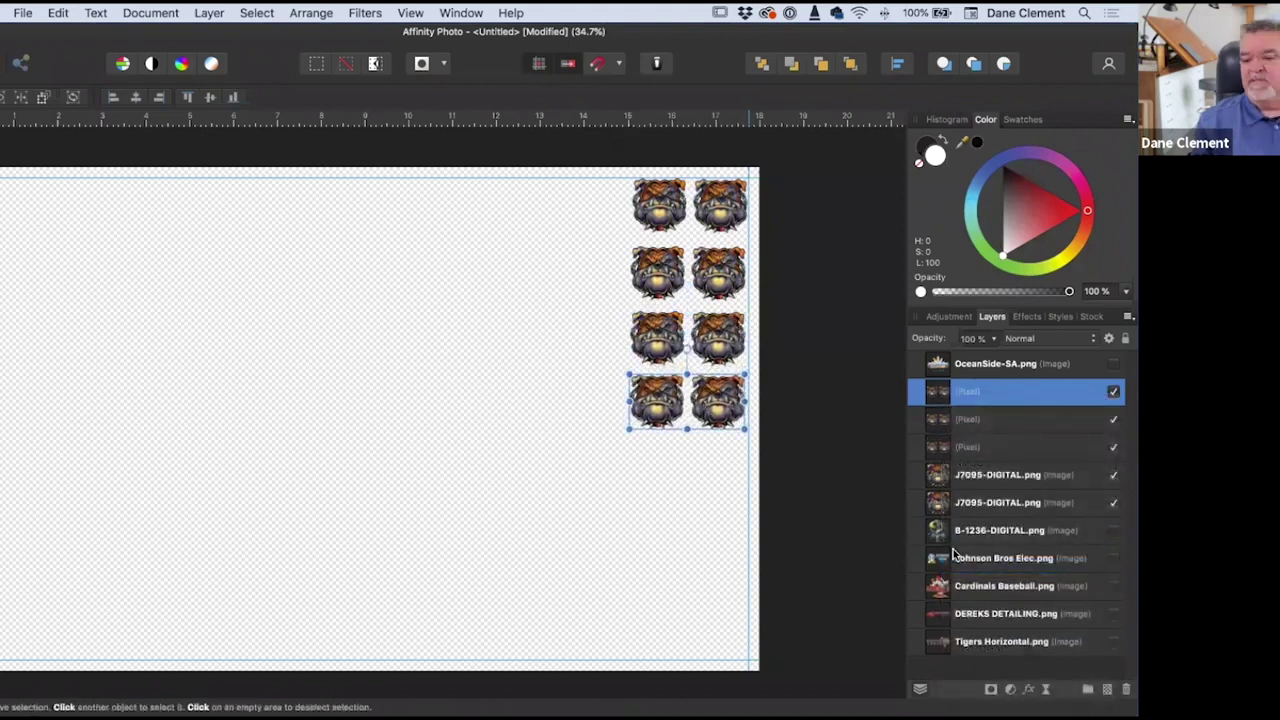
Step: Show the Tigers Horizontal, OceanSide-SA, B-1236-DIGITAL, Johnson Bros Elec, Cardinals Baseball and DEREKS DETAILING layers again
left_click(1113, 641)
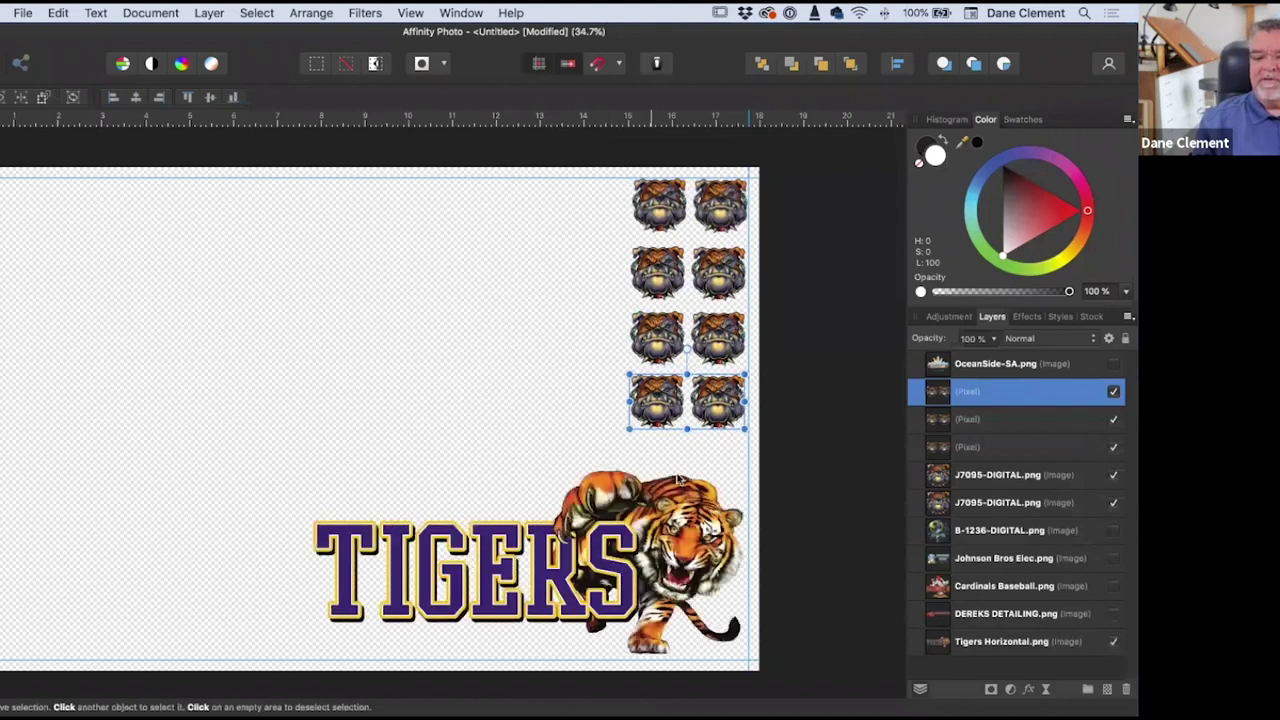
left_click(786, 407)
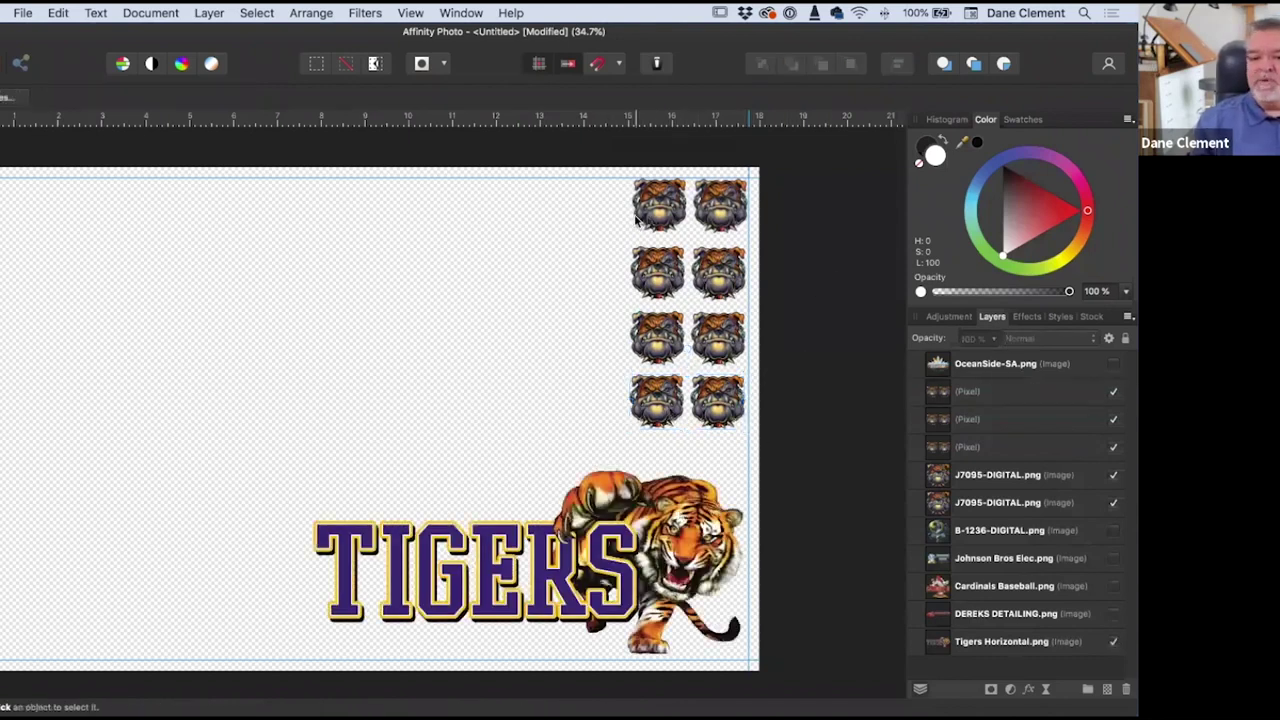
left_click(1113, 364)
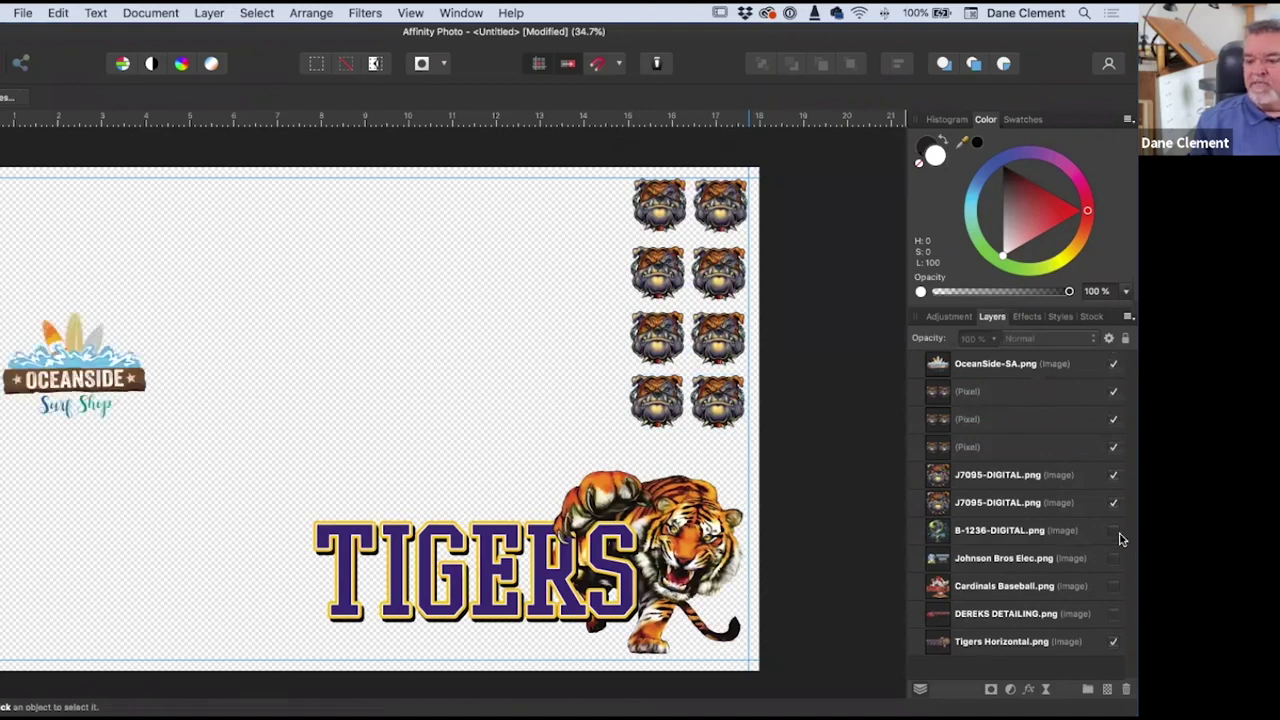
left_click(1113, 530)
left_click(1111, 558)
left_click(1113, 586)
left_click(1113, 558)
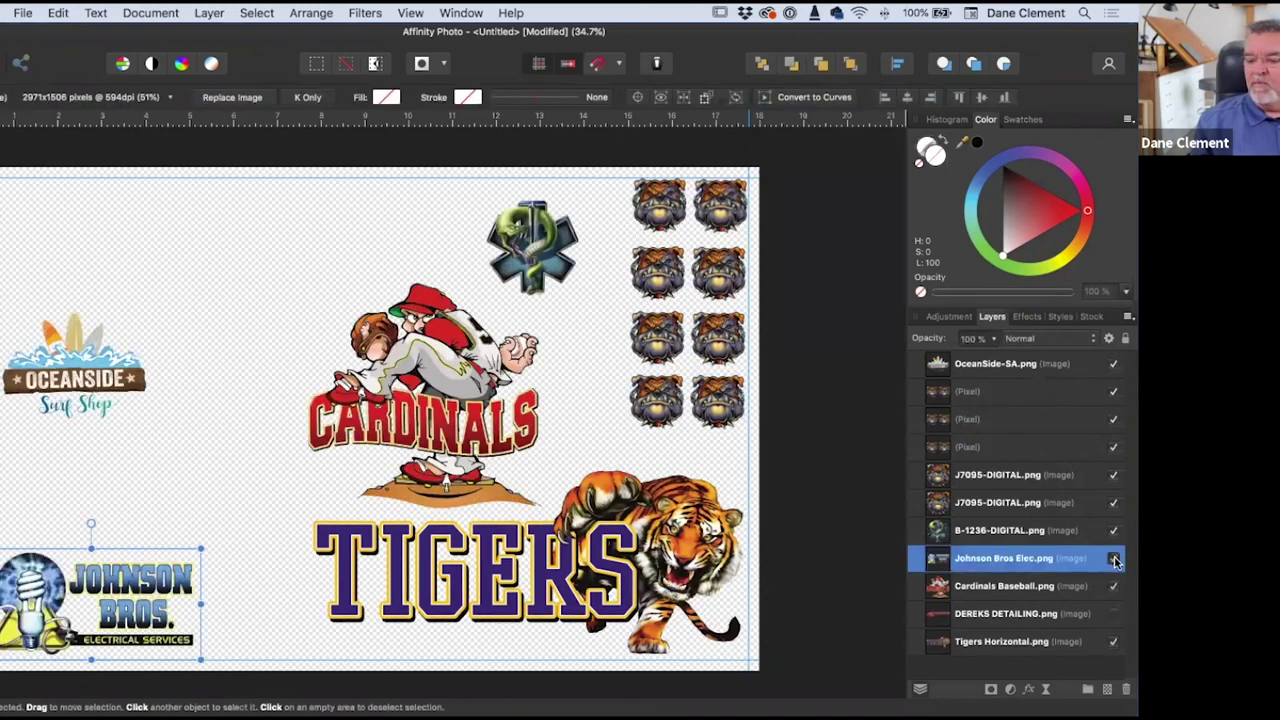
left_click(1113, 613)
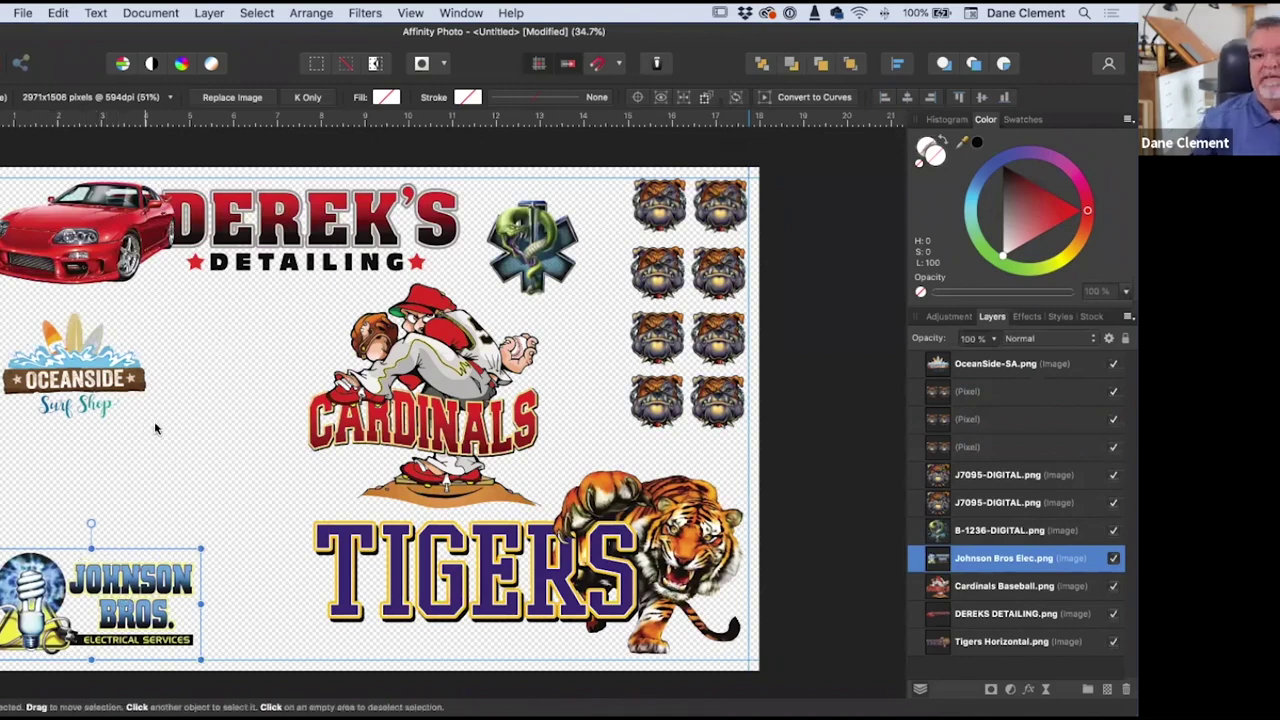
Step: Duplicate the Johnson Bros artwork directly above the original, and nudge the Oceanside artwork slightly up and left to make room
right_click(941, 566)
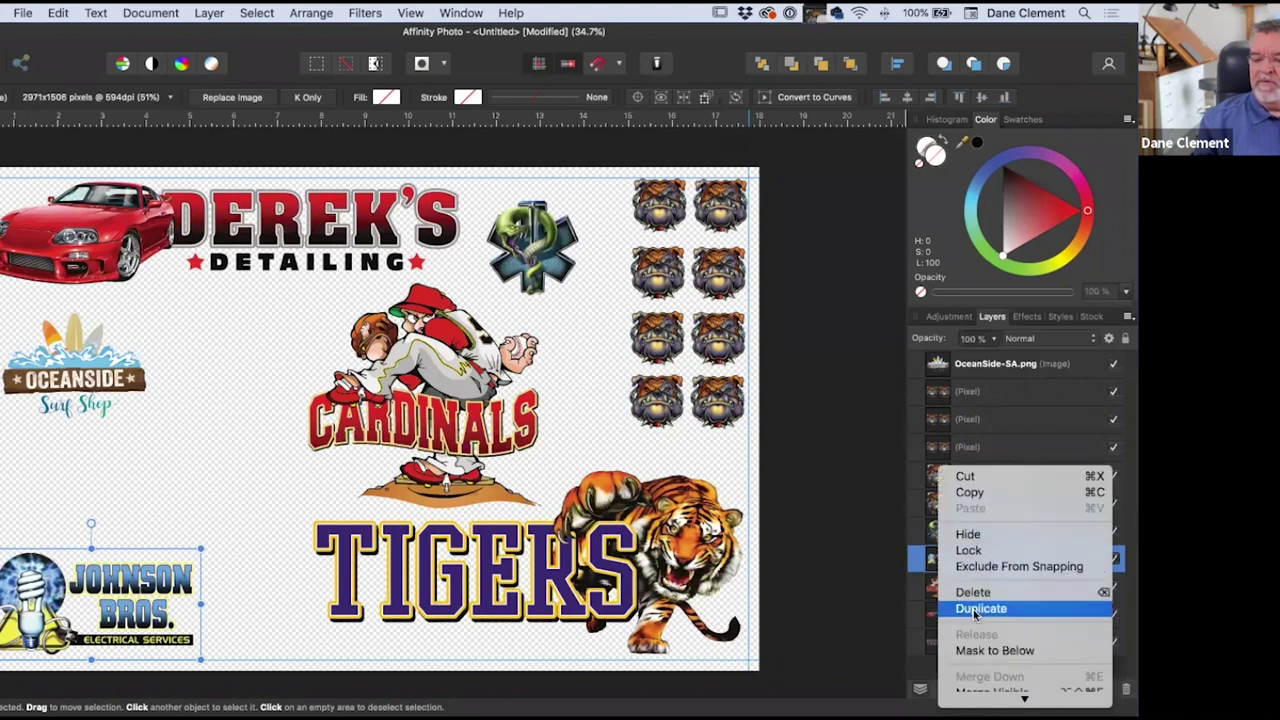
left_click(973, 608)
left_click_drag(142, 610, 138, 496)
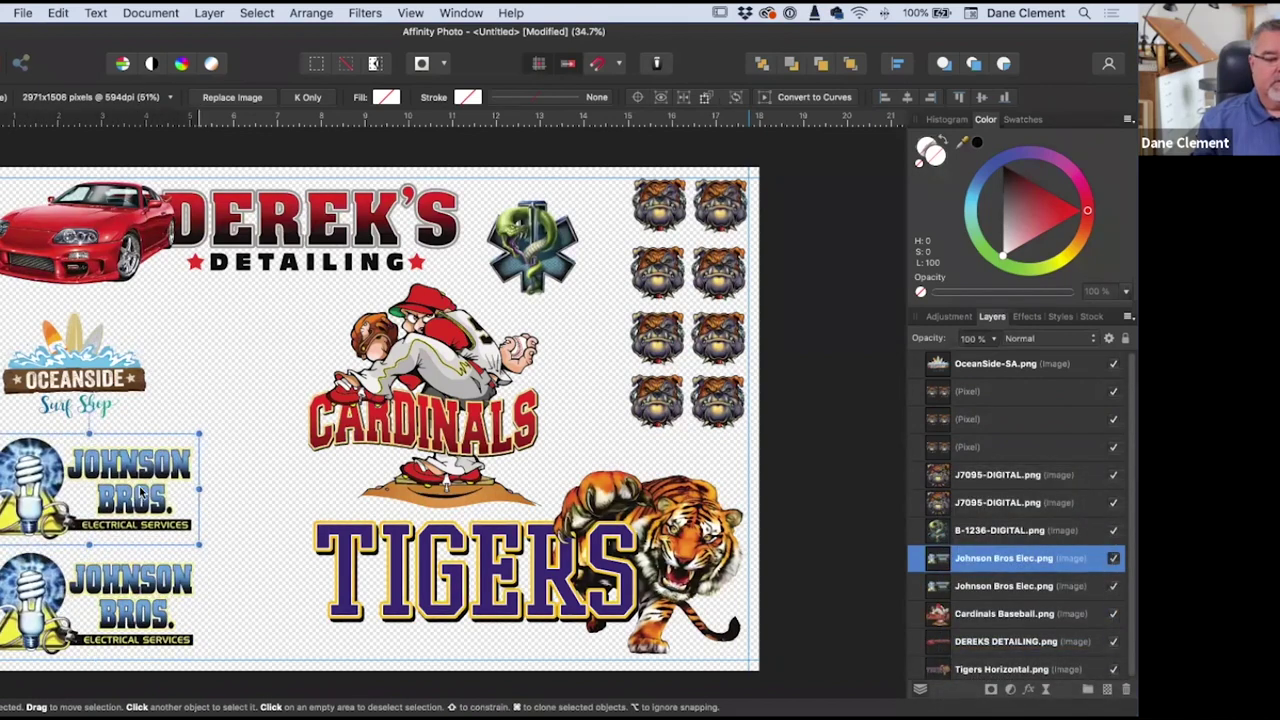
left_click(101, 372)
left_click_drag(101, 376, 98, 367)
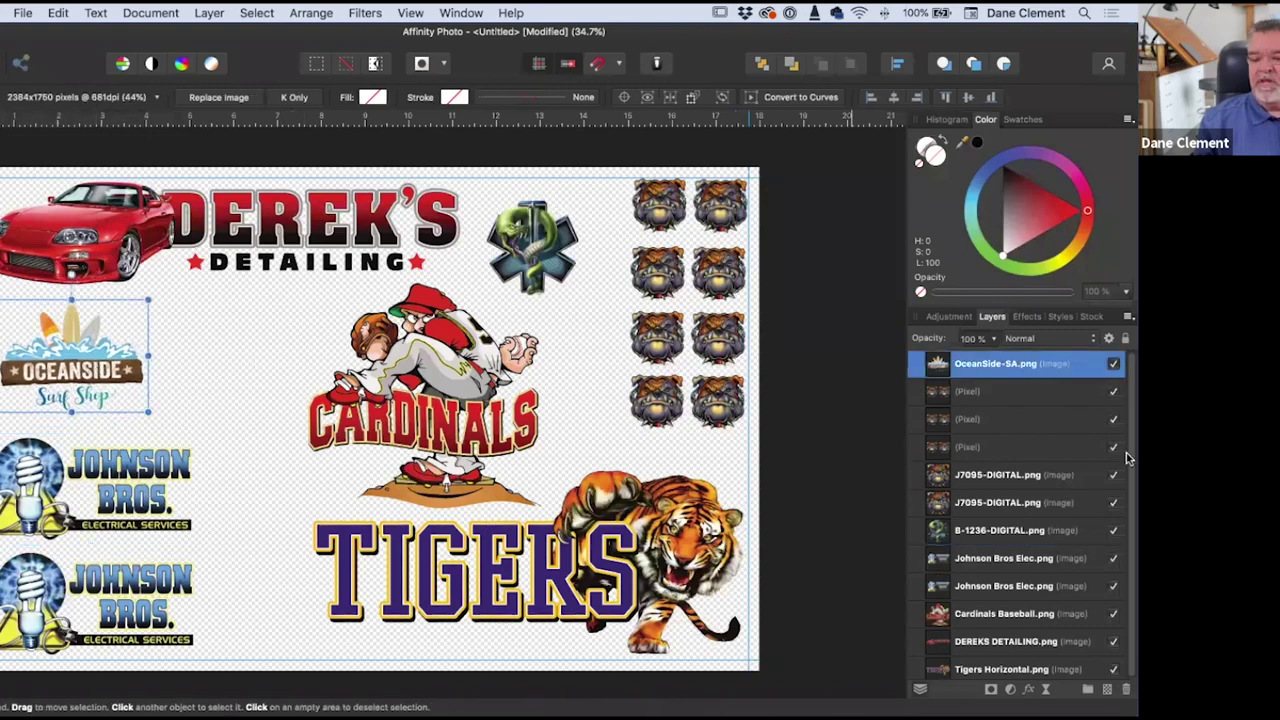
Step: Duplicate the Oceanside artwork and place the copy to its right, beside the Cardinals artwork
right_click(937, 363)
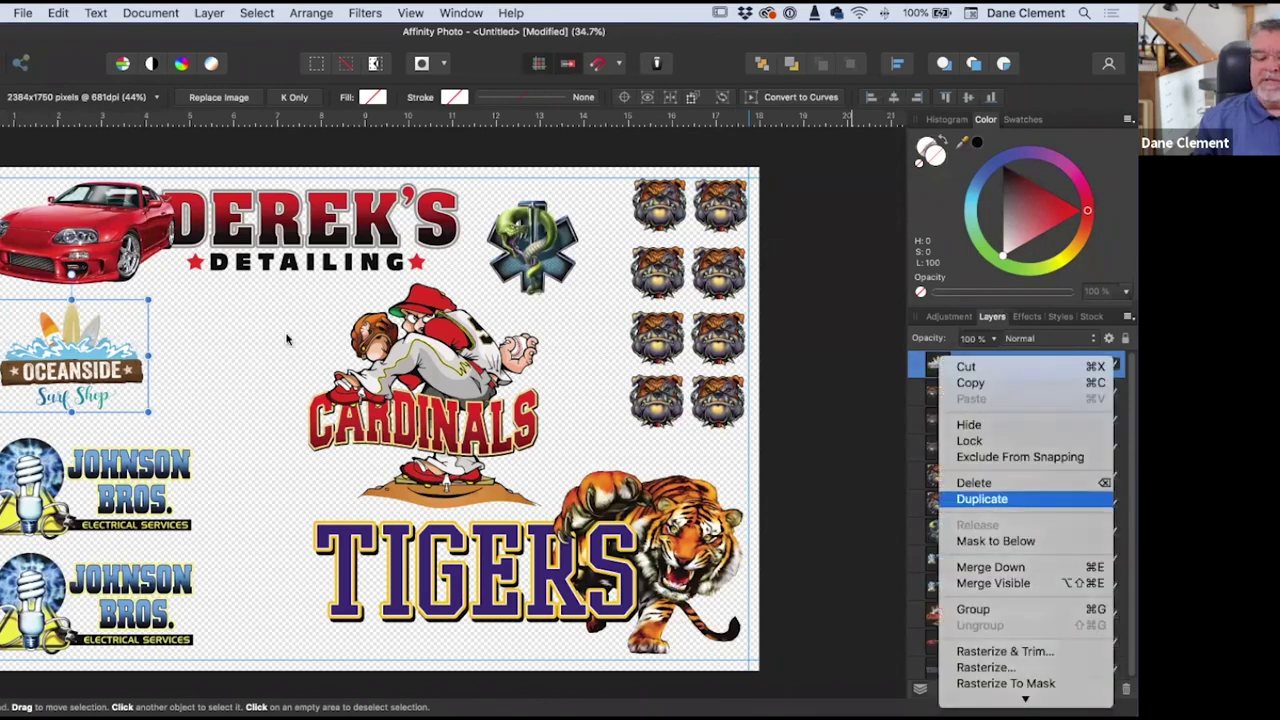
left_click(115, 375)
key("super+j")
left_click_drag(82, 370, 240, 370)
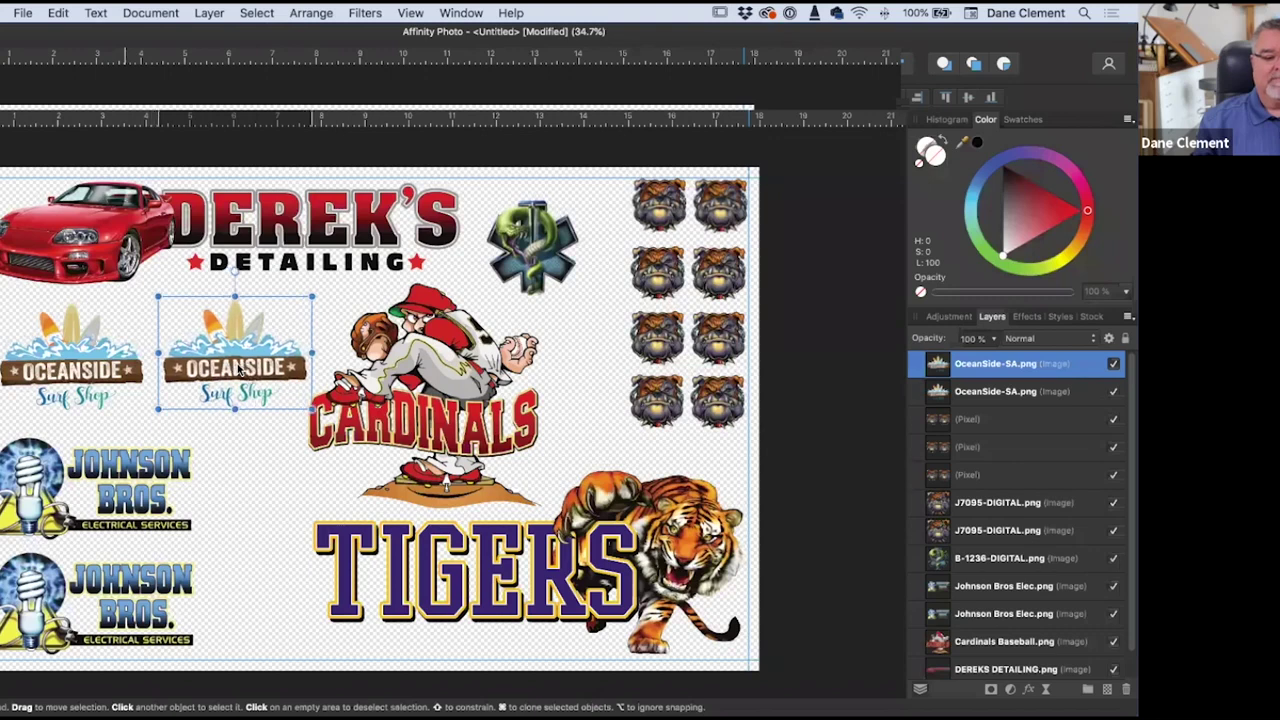
Step: Rotate the original Oceanside artwork a quarter turn clockwise and move it left toward the sheet's edge
left_click(134, 356)
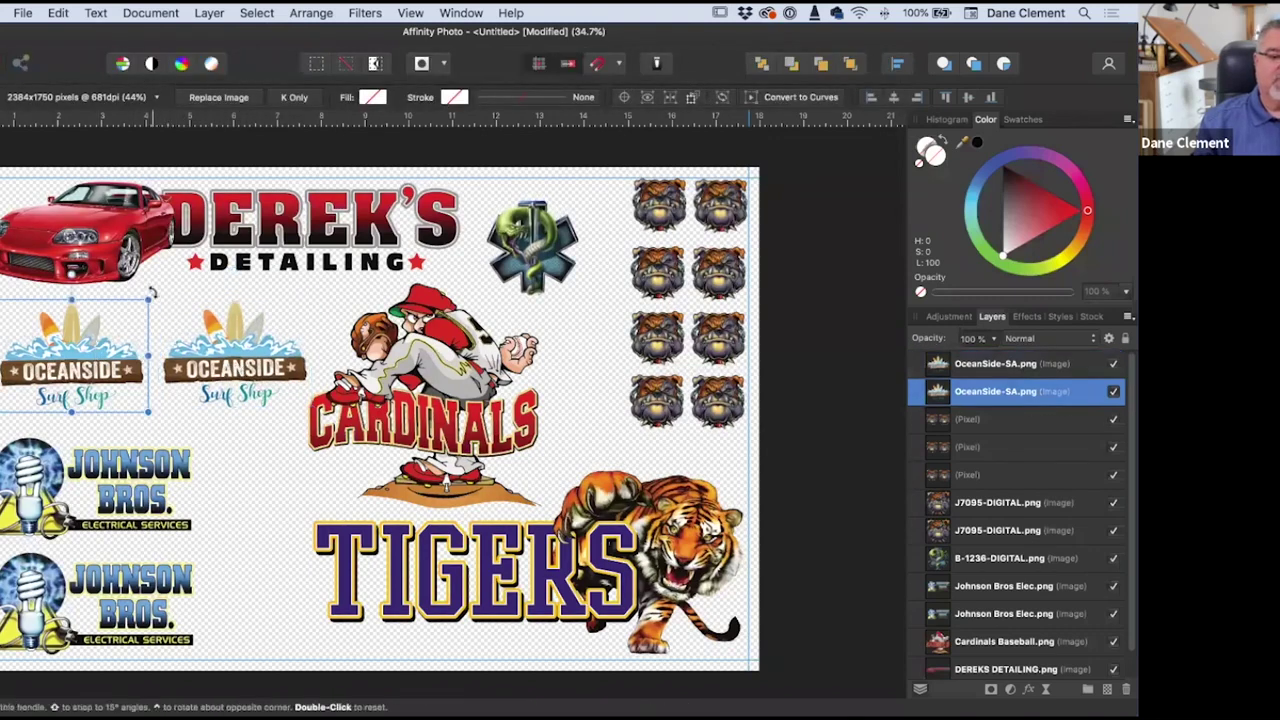
left_click_drag(152, 291, 174, 326)
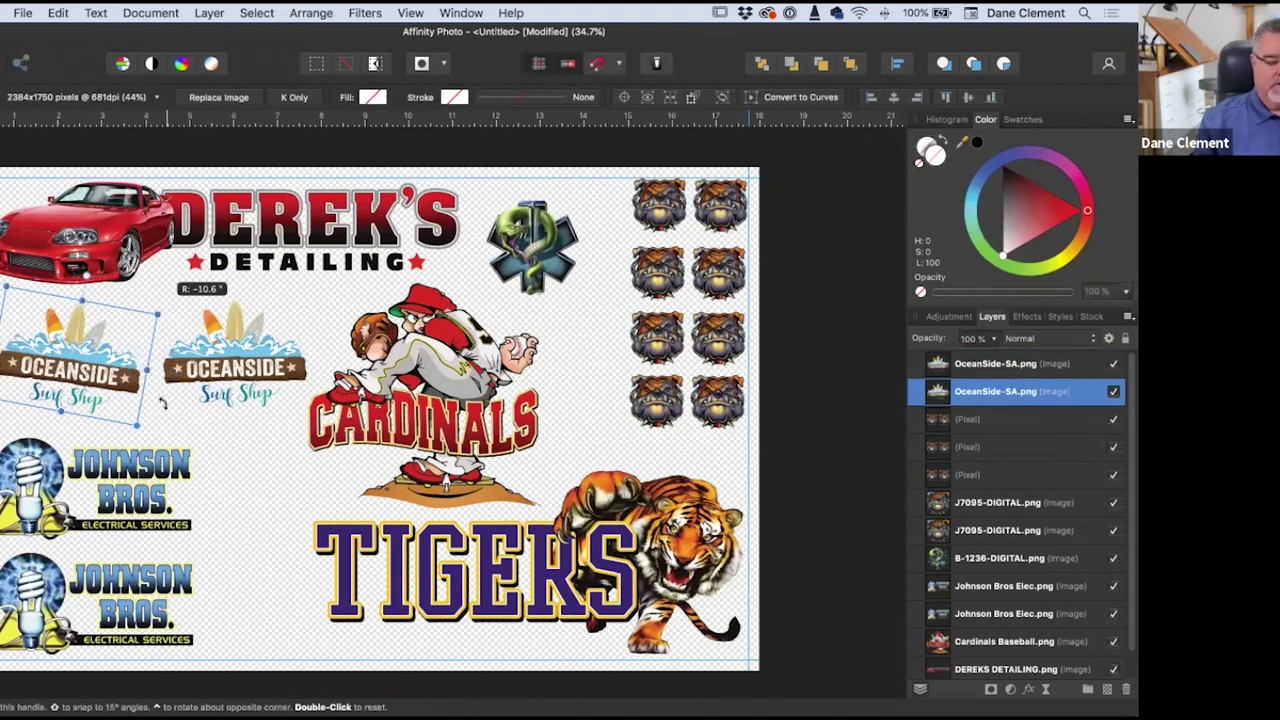
left_click_drag(161, 403, 123, 437)
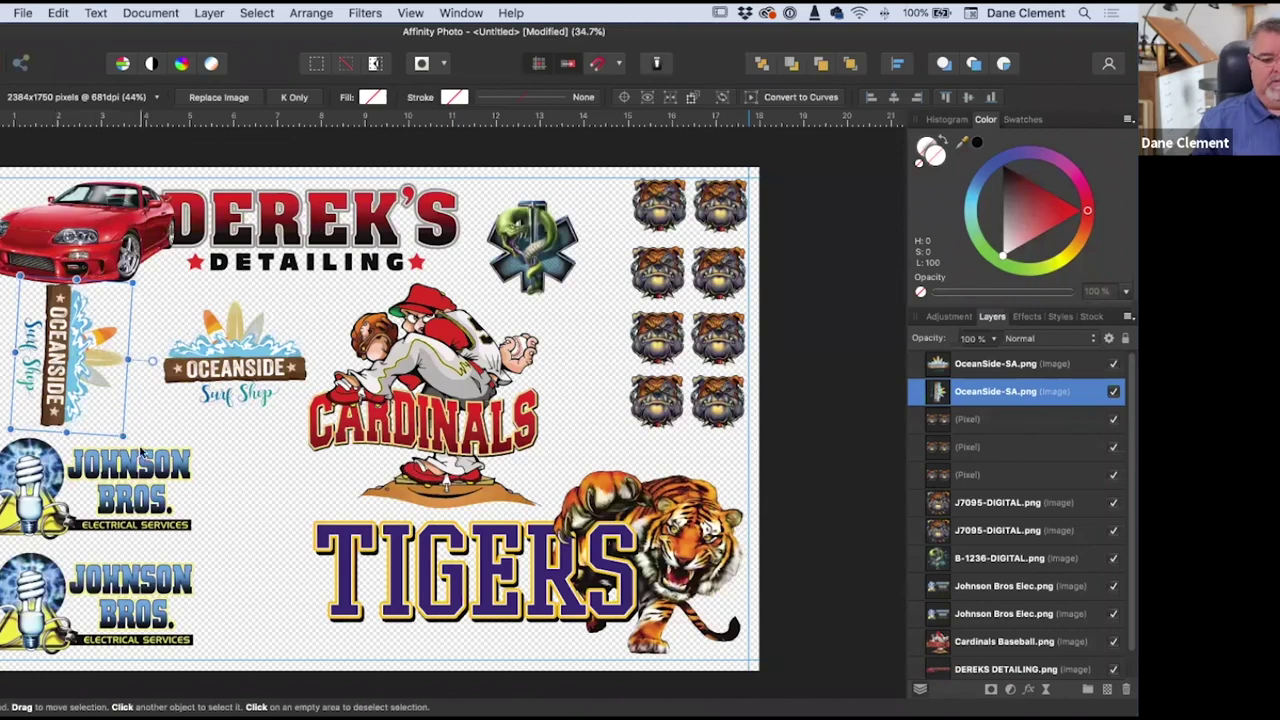
left_click_drag(130, 437, 129, 436)
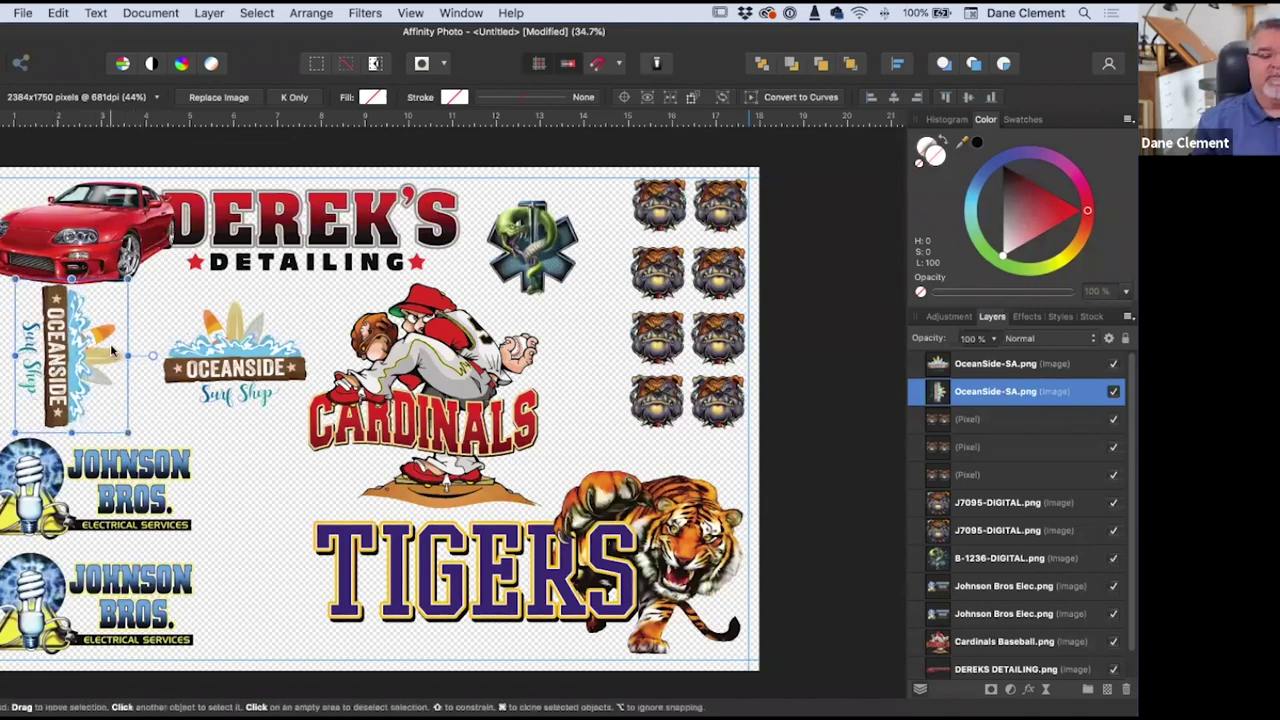
left_click_drag(150, 368, 118, 368)
Step: Rotate the second Oceanside artwork a quarter turn clockwise and move it next to the first rotated one
left_click(276, 392)
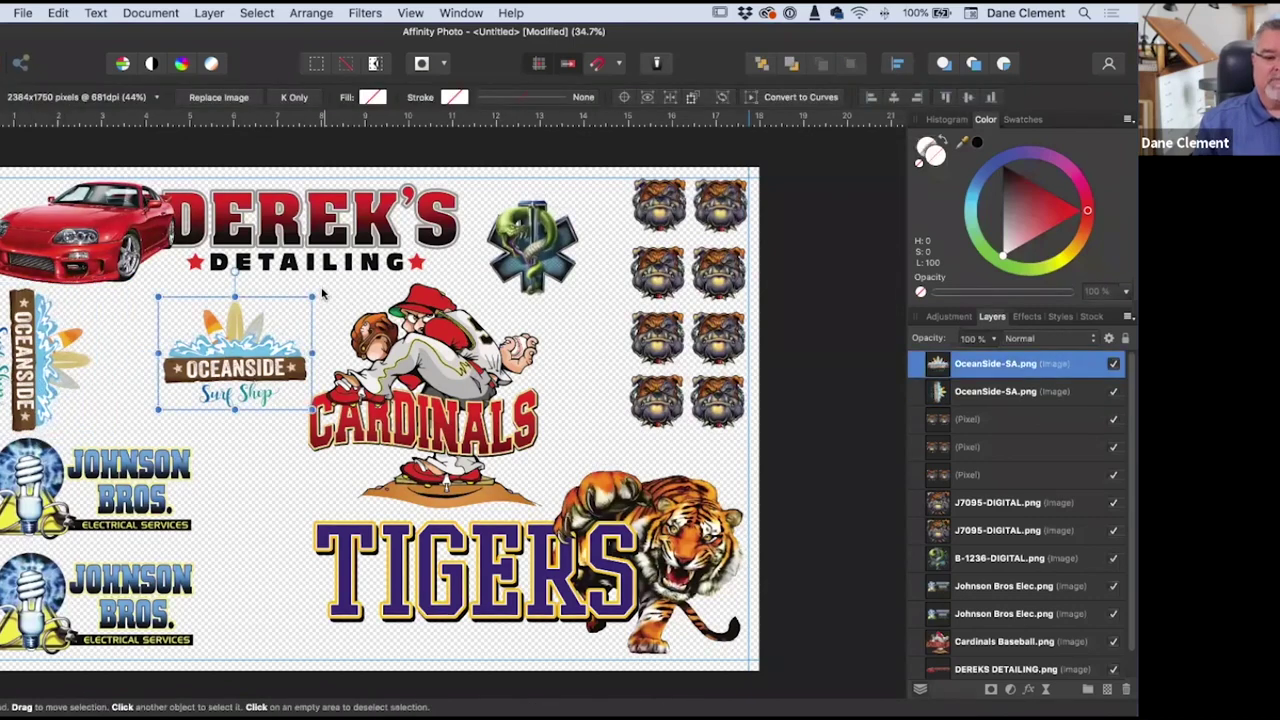
left_click_drag(316, 290, 149, 359)
left_click(184, 389)
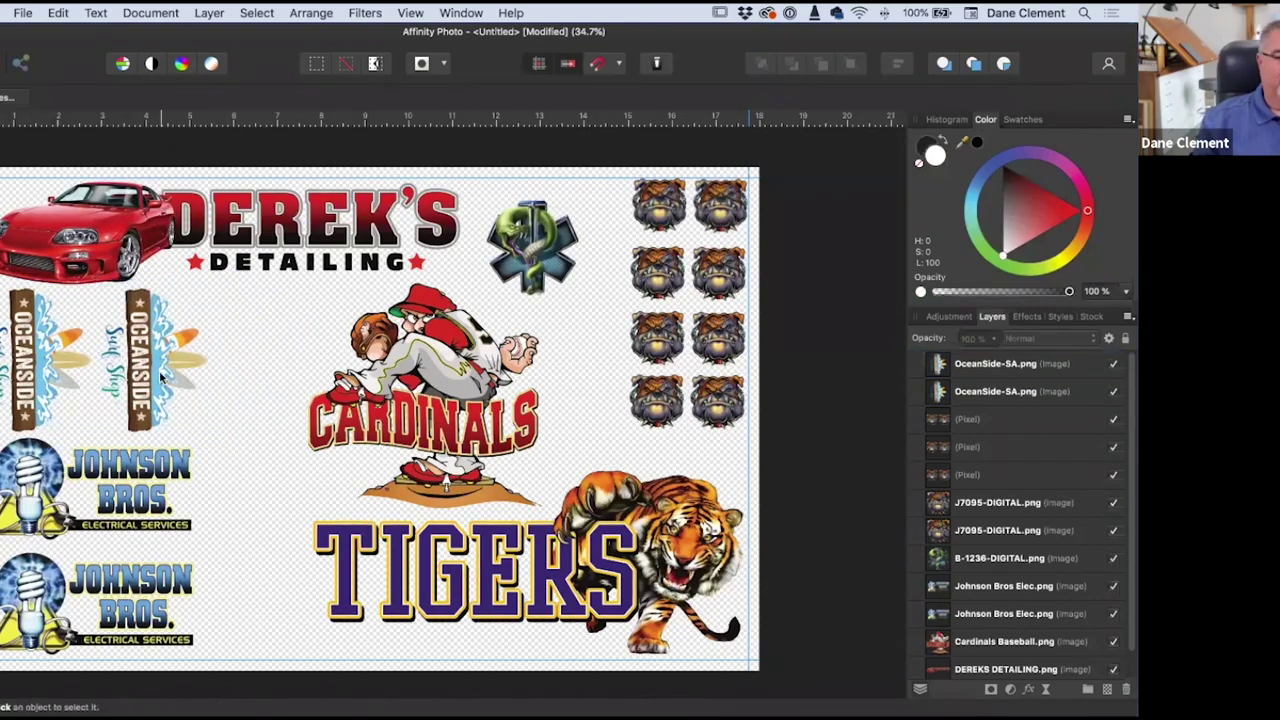
left_click(160, 375)
Step: Turn the Cardinals artwork upside down and shift it slightly right, between the Derek's Detailing and Tigers artworks
left_click(420, 422)
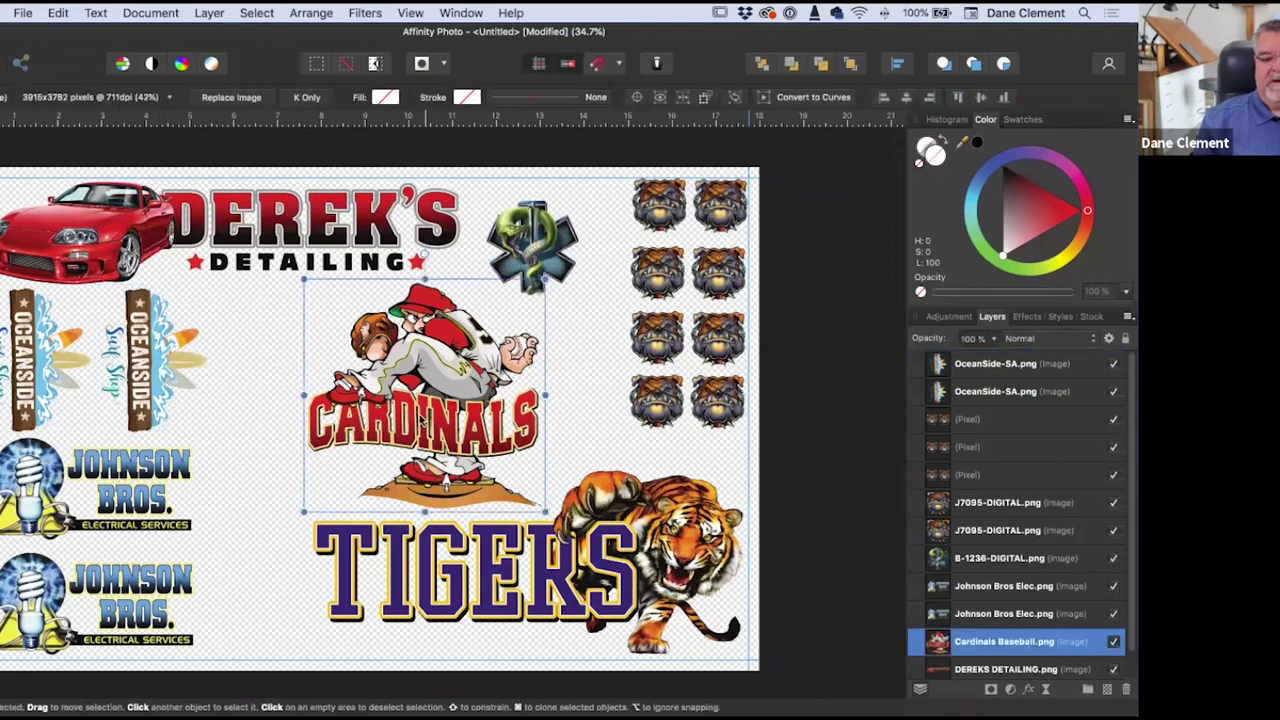
mouse_move(442, 422)
left_mouse_down()
mouse_move(475, 422)
mouse_move(436, 424)
left_mouse_up()
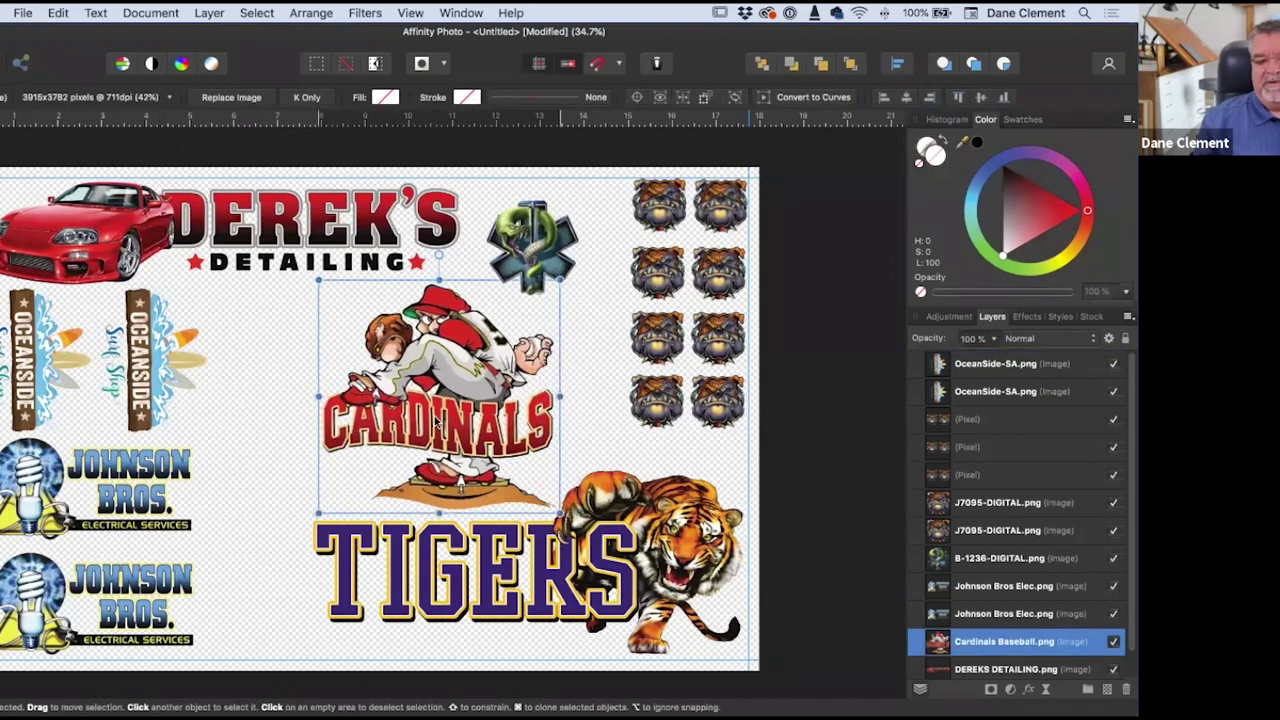
left_click_drag(562, 282, 350, 482)
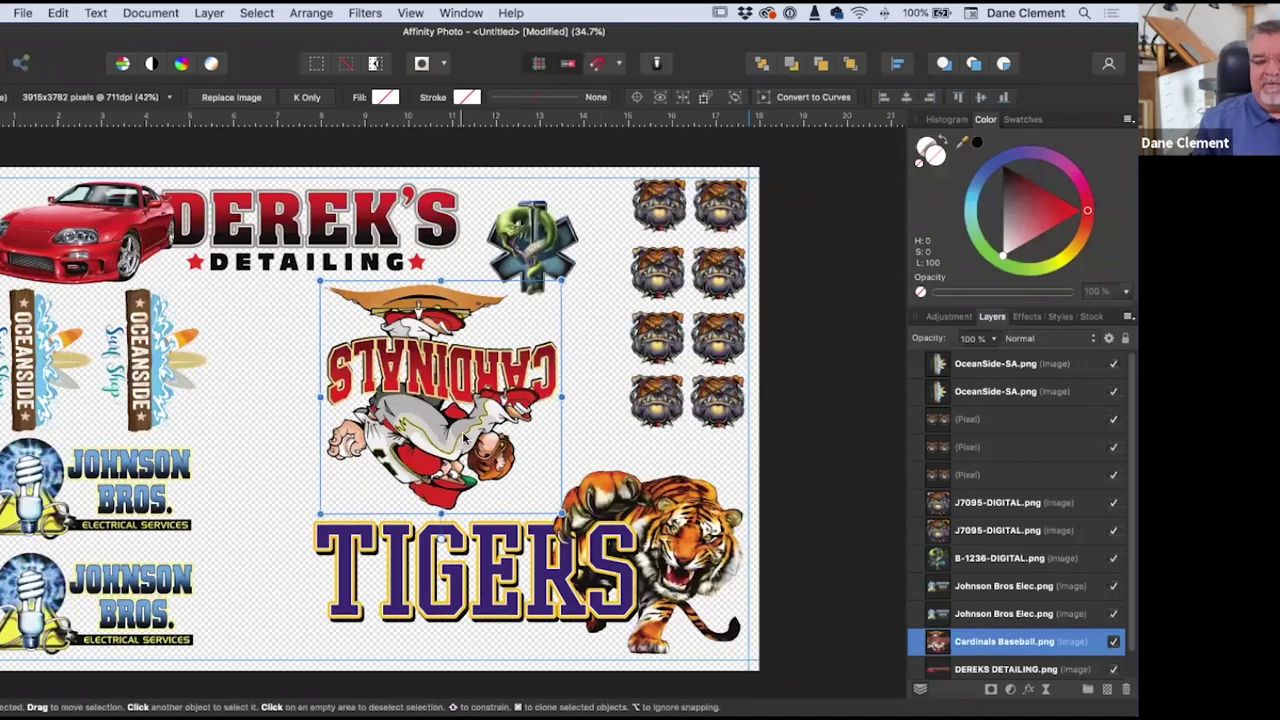
left_click_drag(464, 437, 473, 437)
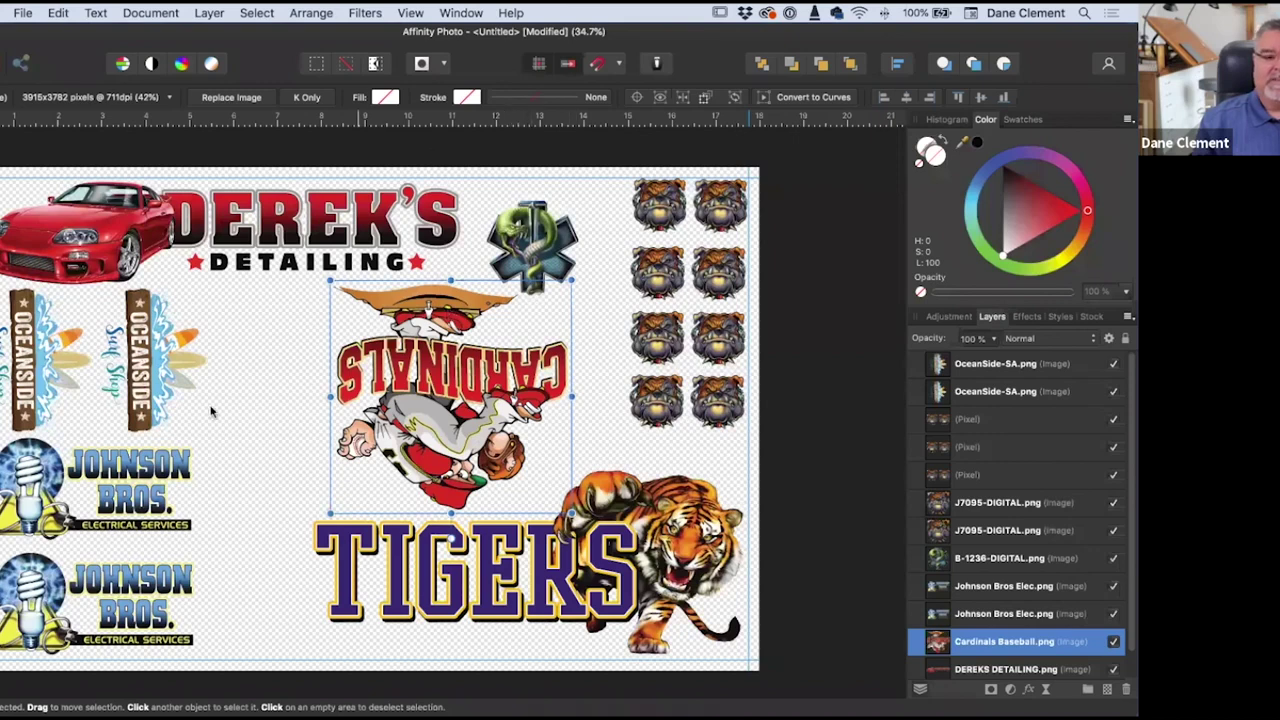
Step: Duplicate the second rotated Oceanside artwork and place the copy to its right, beside the Cardinals artwork
left_click(237, 429)
left_click(150, 370)
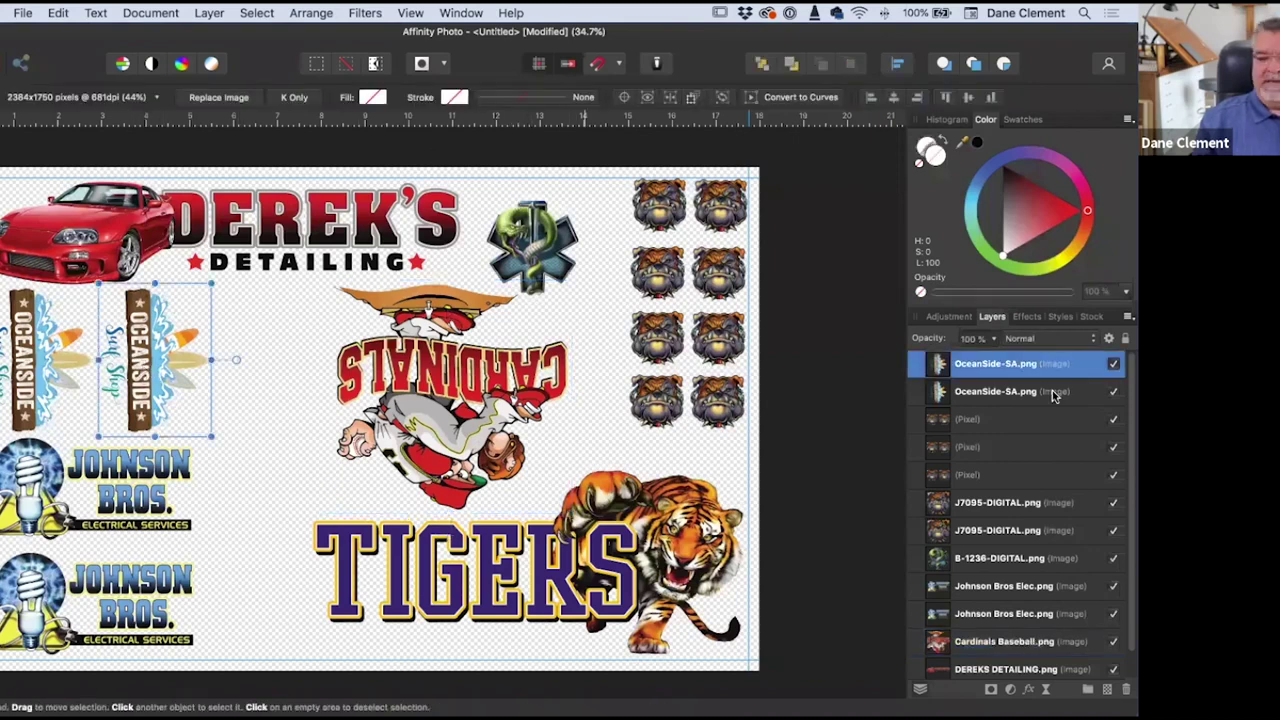
right_click(945, 369)
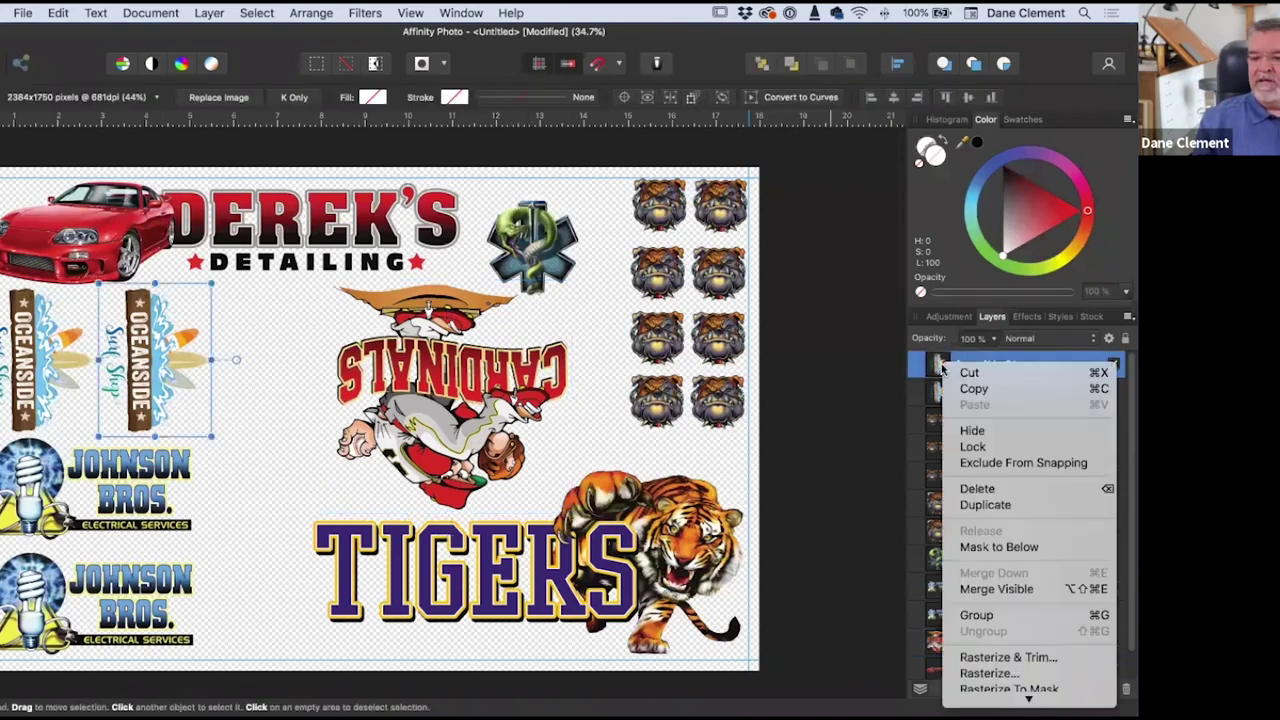
left_click(985, 504)
left_click_drag(156, 372, 273, 367)
left_click(246, 482)
Step: Shift the B-1236-DIGITAL snake emblem slightly right, then duplicate it and place the copy beside the upper Johnson Bros artwork
left_click_drag(527, 242, 547, 242)
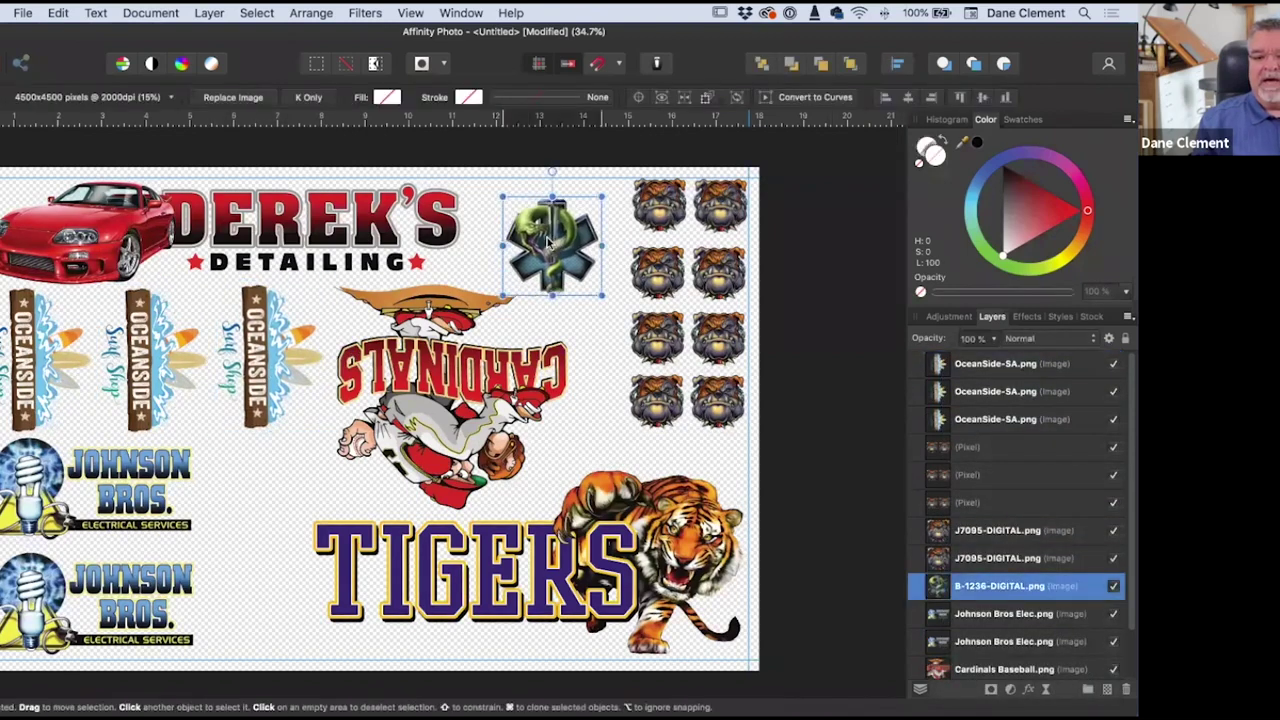
right_click(945, 586)
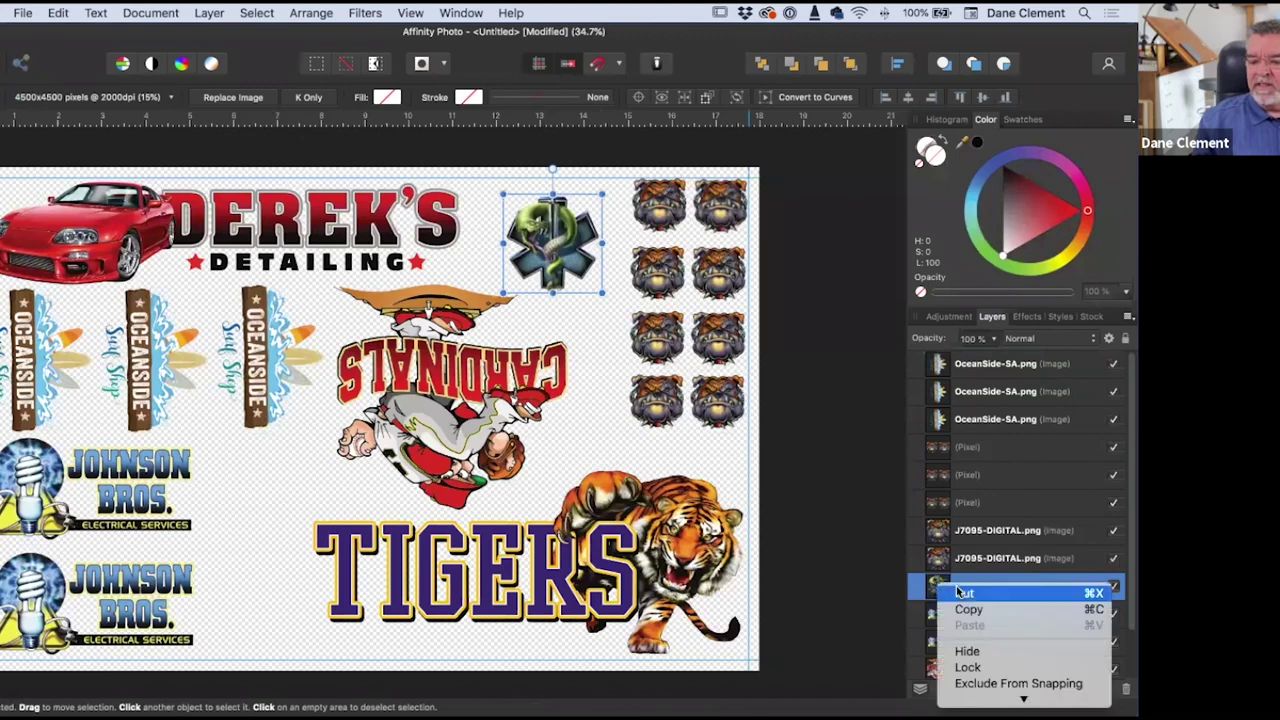
left_click(980, 613)
left_click_drag(556, 258, 261, 510)
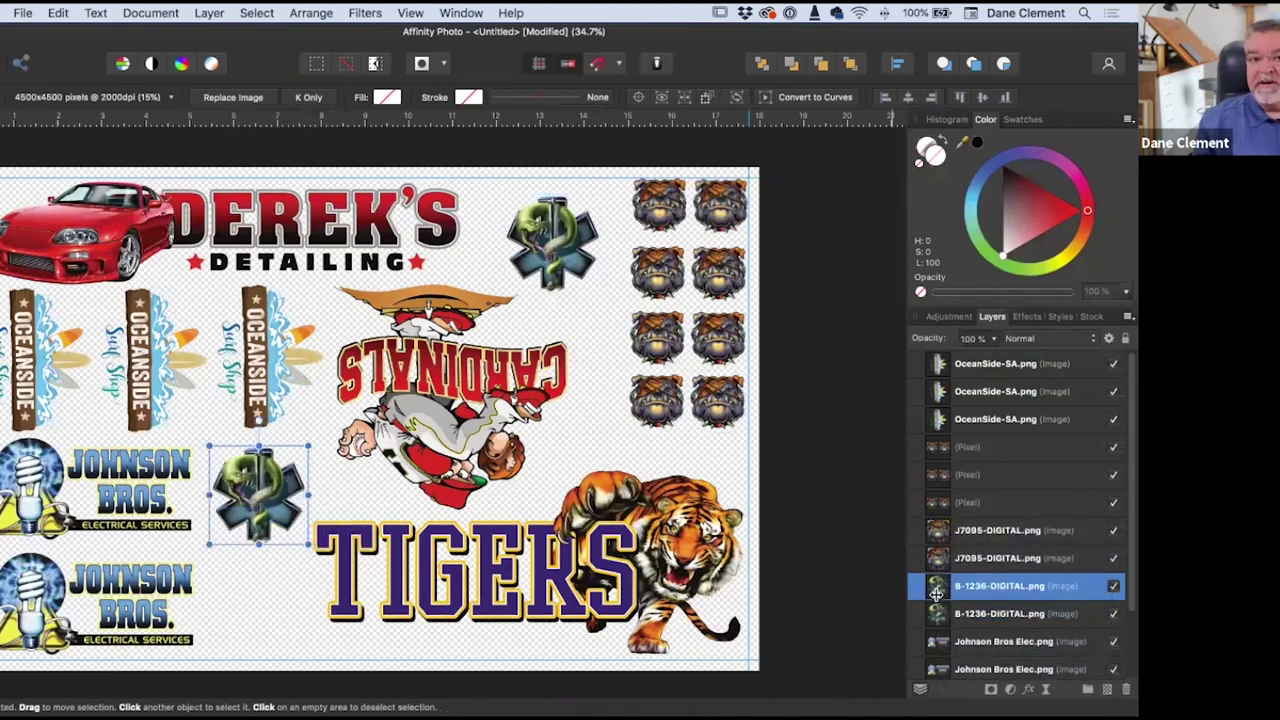
Step: Duplicate the snake emblem copy and place the new one directly below it, beside the lower Johnson Bros artwork
right_click(936, 591)
left_click(980, 648)
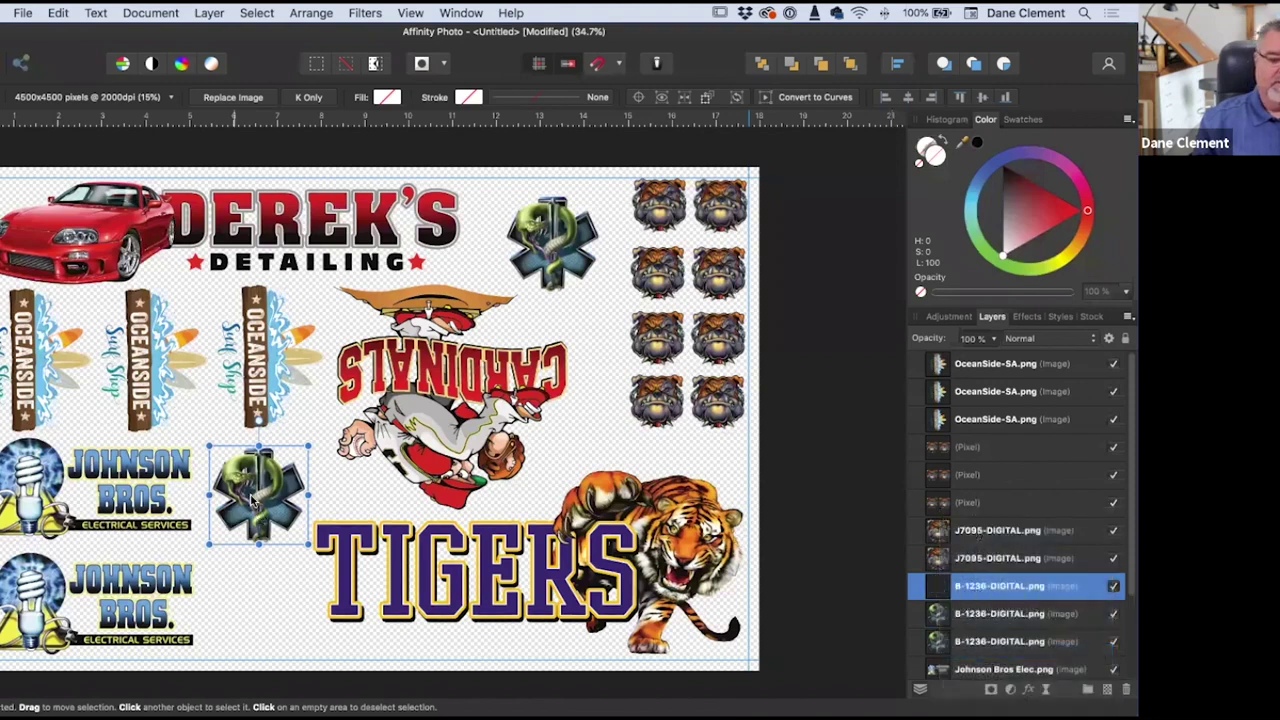
left_click_drag(254, 505, 254, 617)
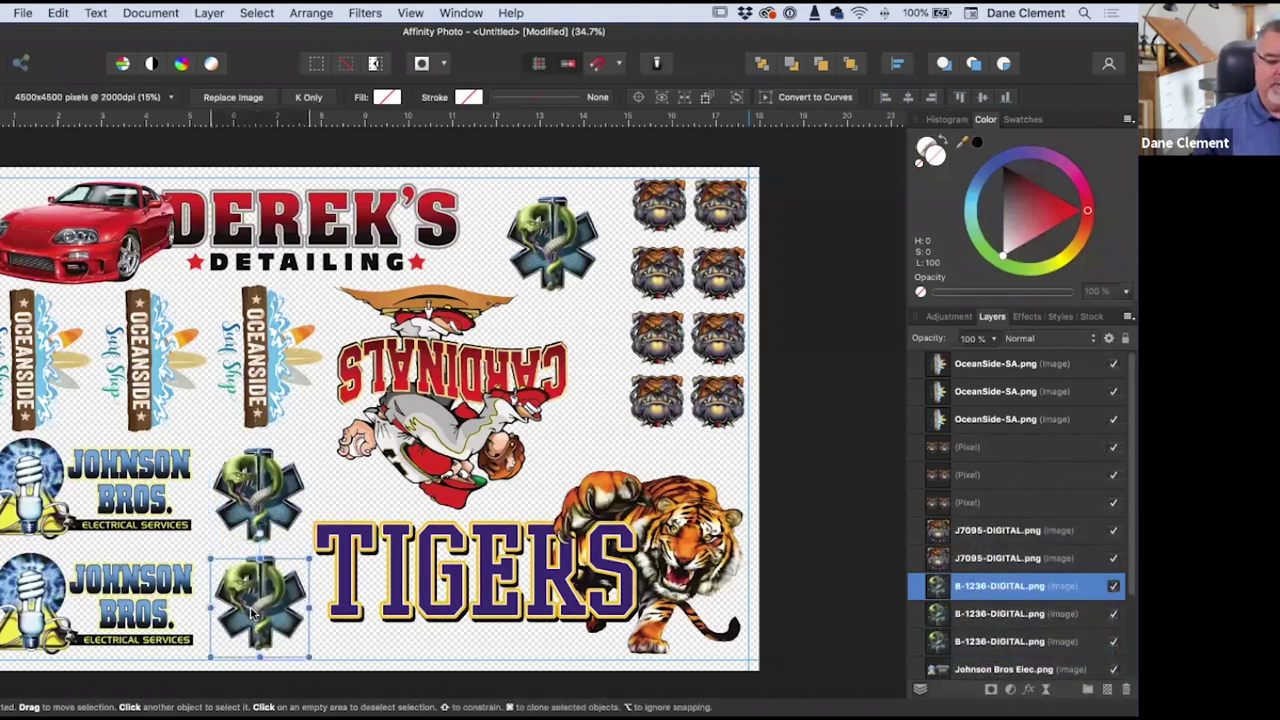
left_click(352, 637)
left_click(793, 311)
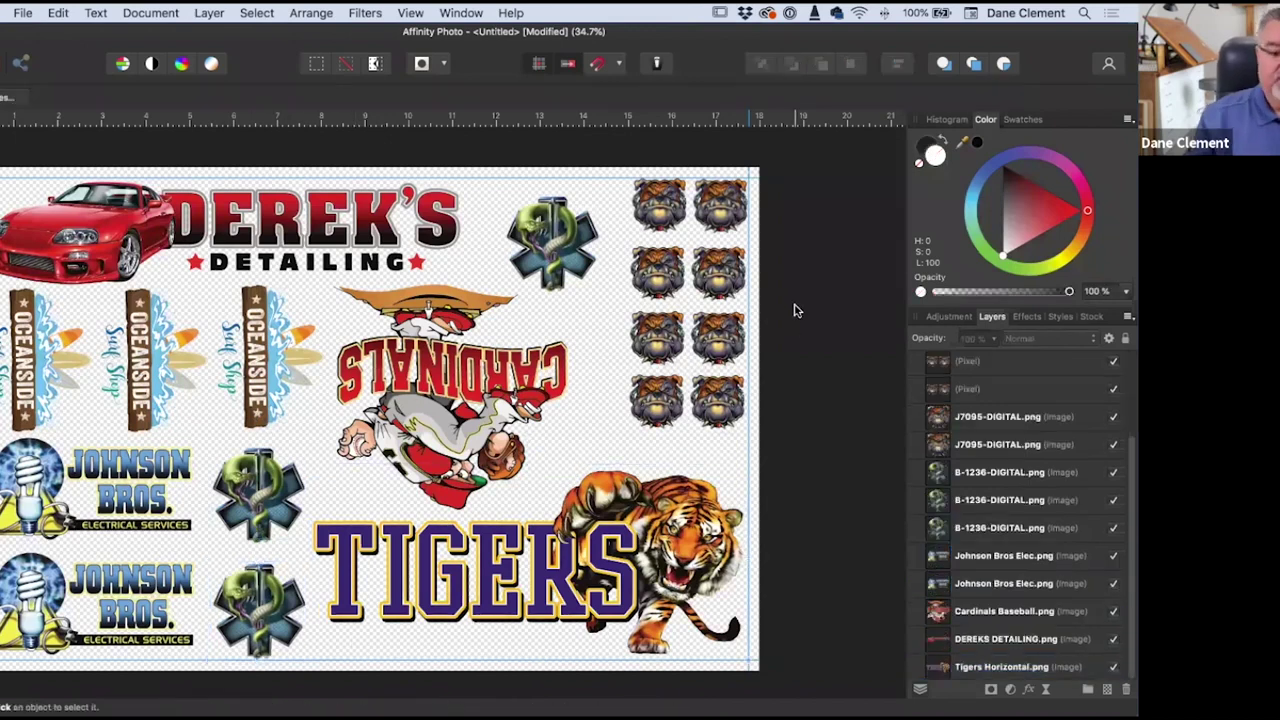